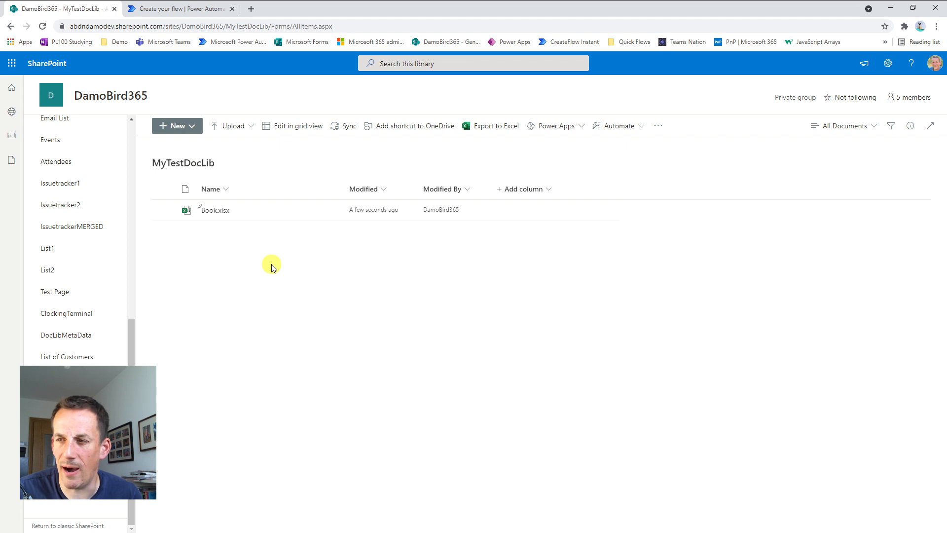
Switch to the Power Automate flow and add a SharePoint Get file content action after the manual trigger.
left_click(168, 10)
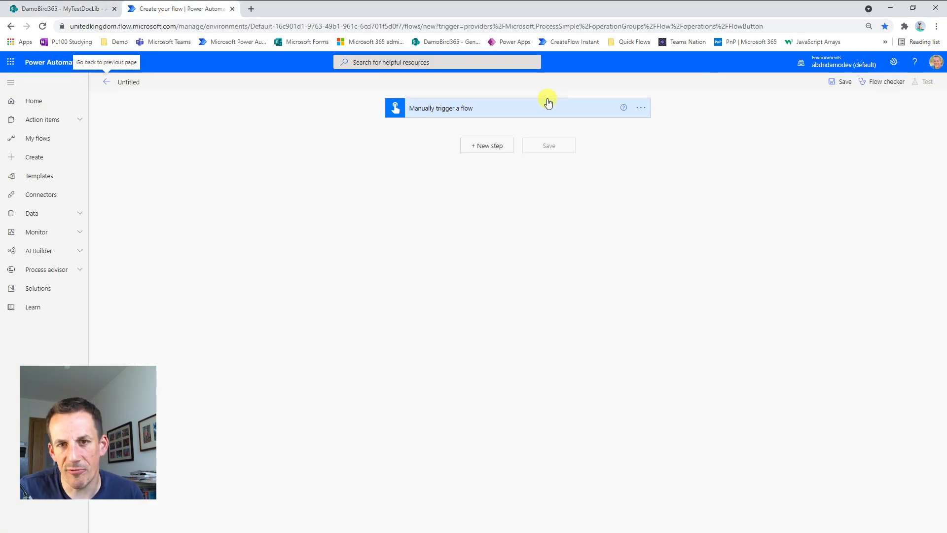
left_click(484, 146)
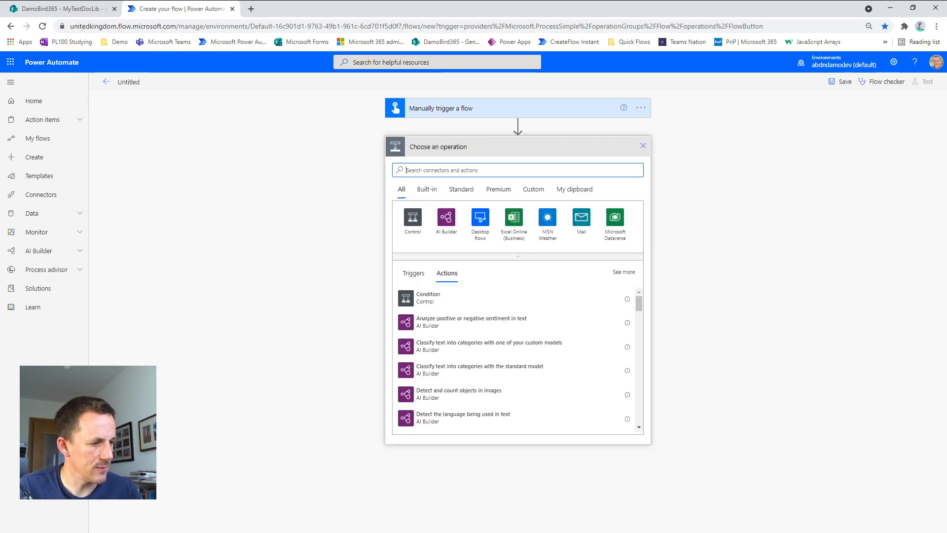
left_click(473, 168)
type("get file")
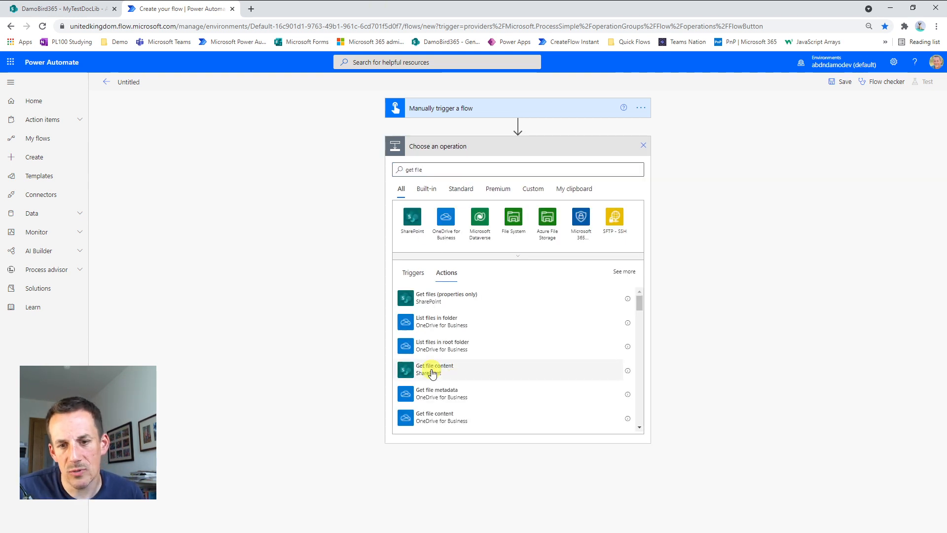
left_click(432, 373)
Set Get file content to the DamoBird365 site and choose /MyTestDocLib/Book.xlsx as the file identifier.
left_click(631, 167)
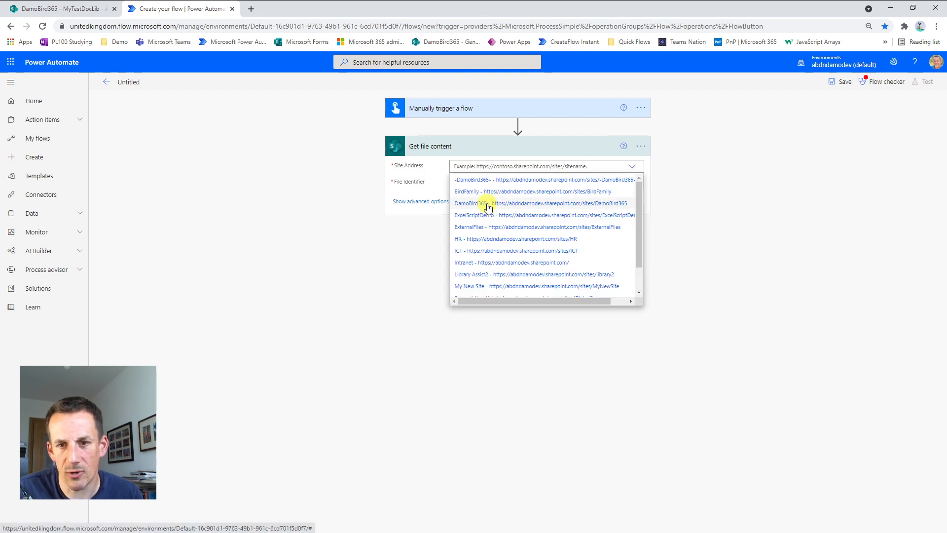
left_click(488, 205)
left_click(639, 192)
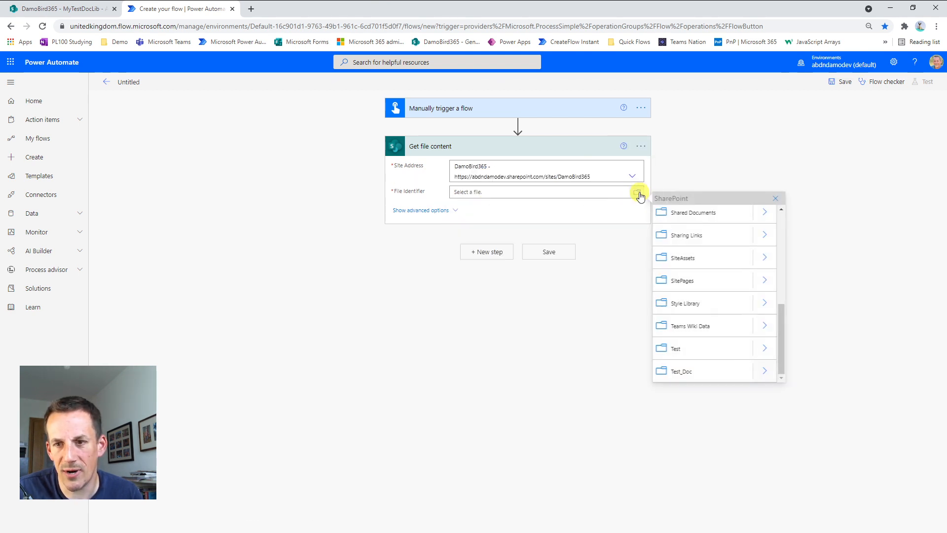
scroll(715, 321, "up", 3)
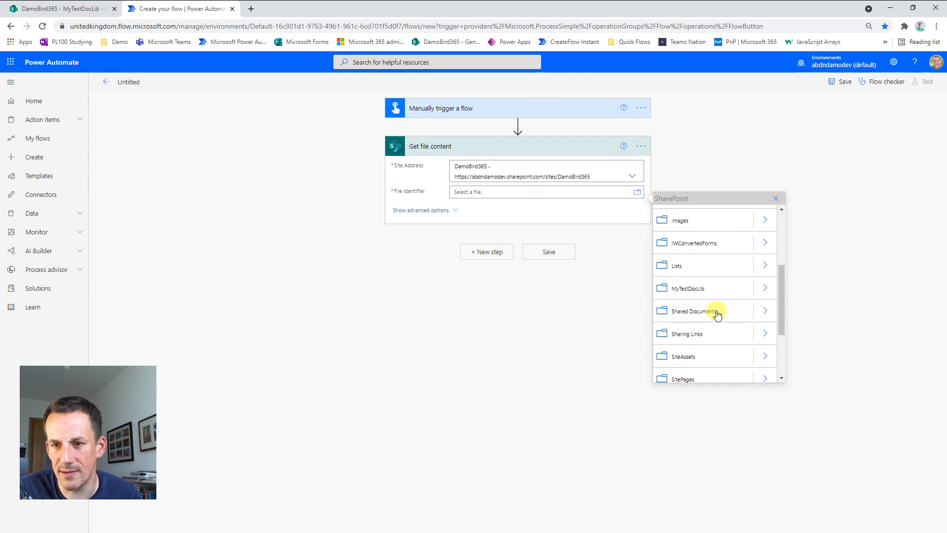
left_click(764, 290)
left_click(684, 241)
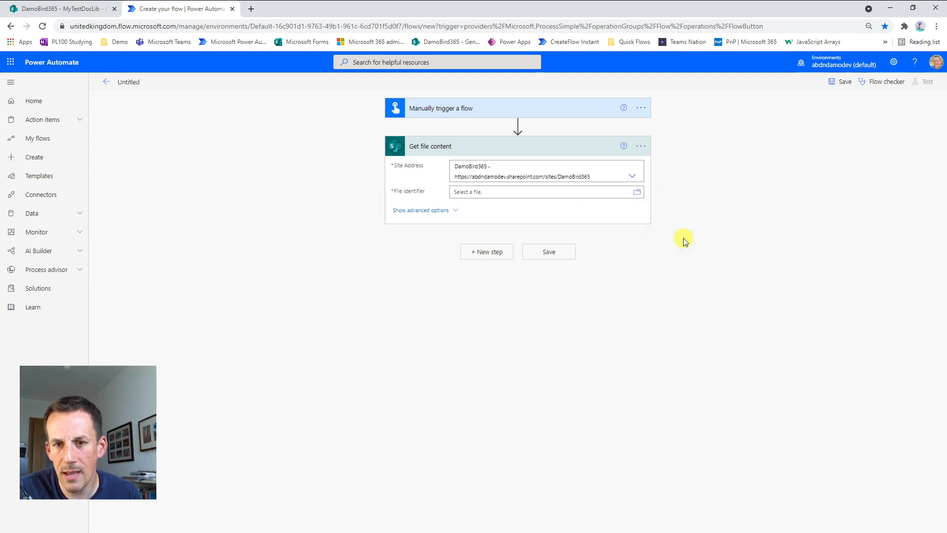
Save the flow and run a manual test of it.
left_click(547, 262)
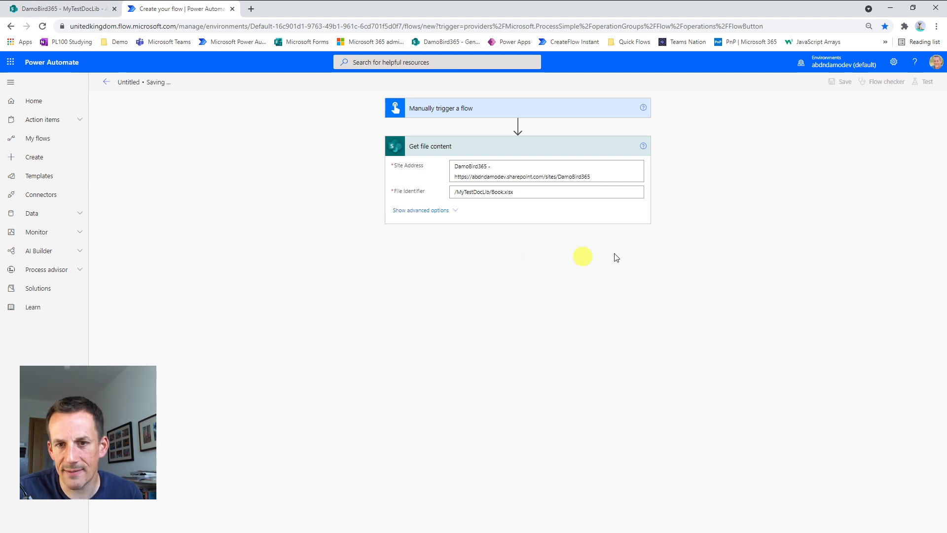
left_click(924, 84)
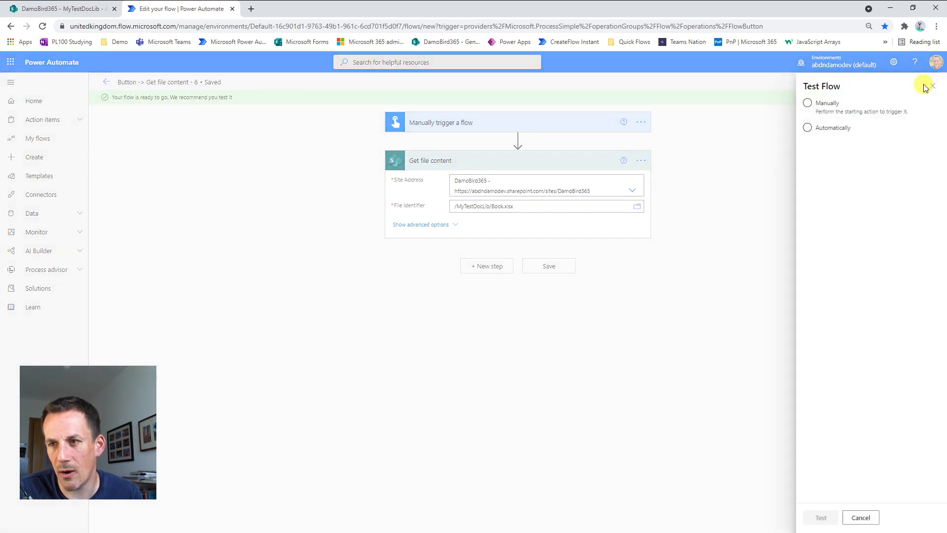
left_click(817, 108)
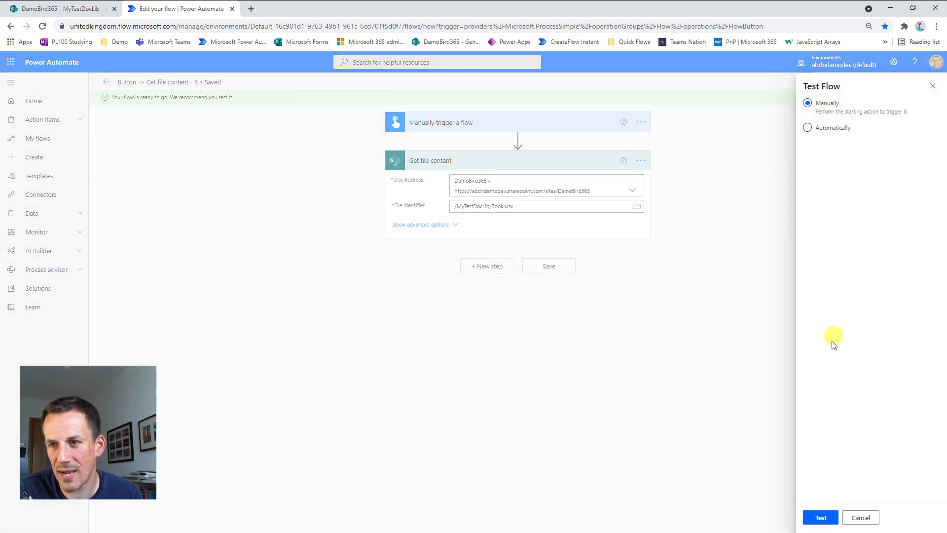
left_click(820, 517)
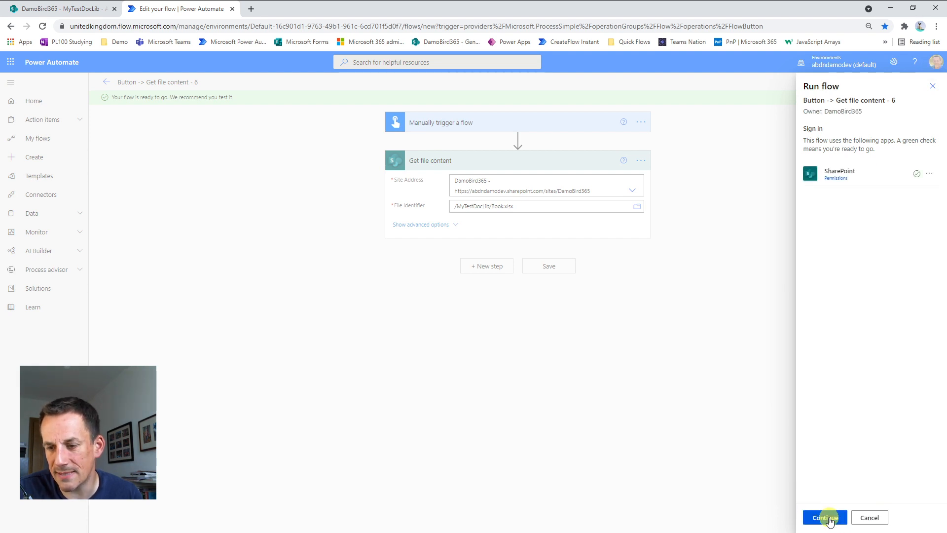
left_click(829, 518)
left_click(827, 519)
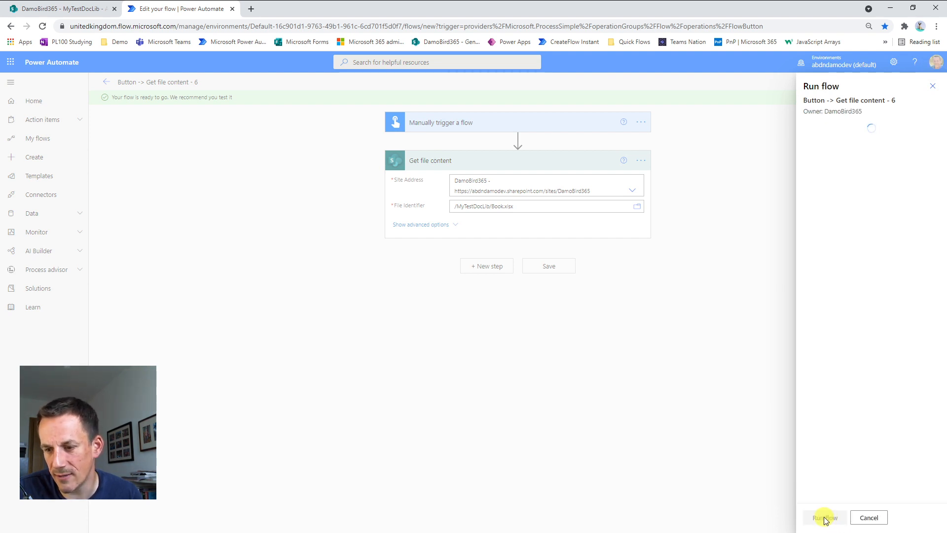
left_click(825, 517)
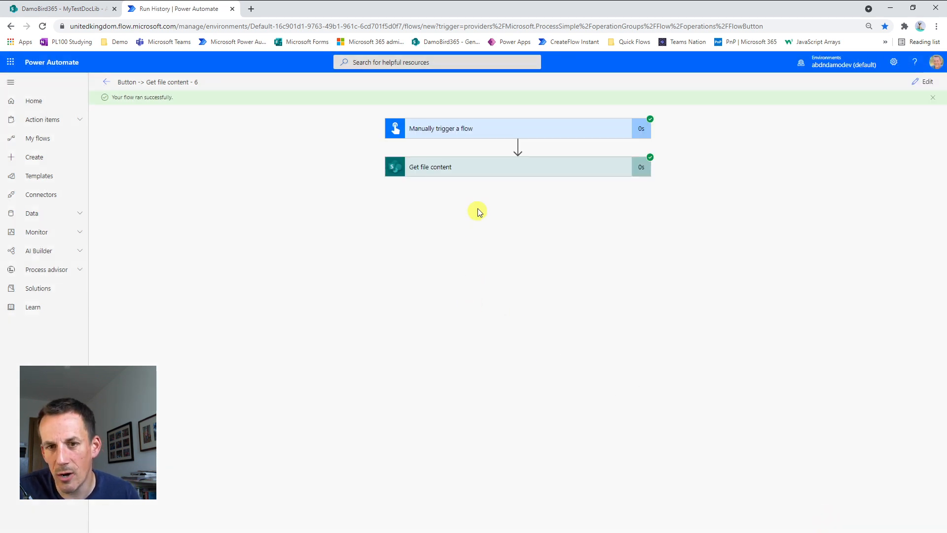
Copy the whole File Content output of the Get file content action from the run and return to editing the flow.
left_click(468, 170)
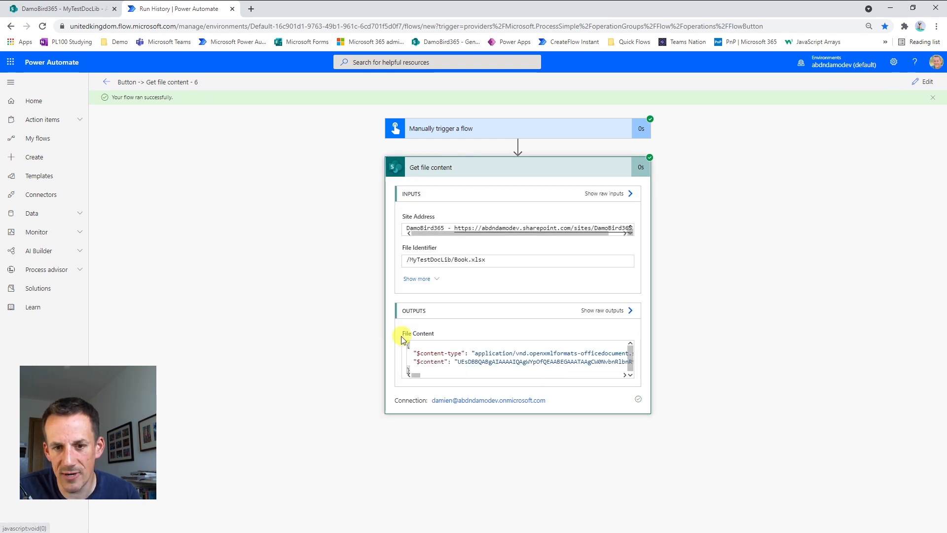
left_click_drag(407, 348, 422, 372)
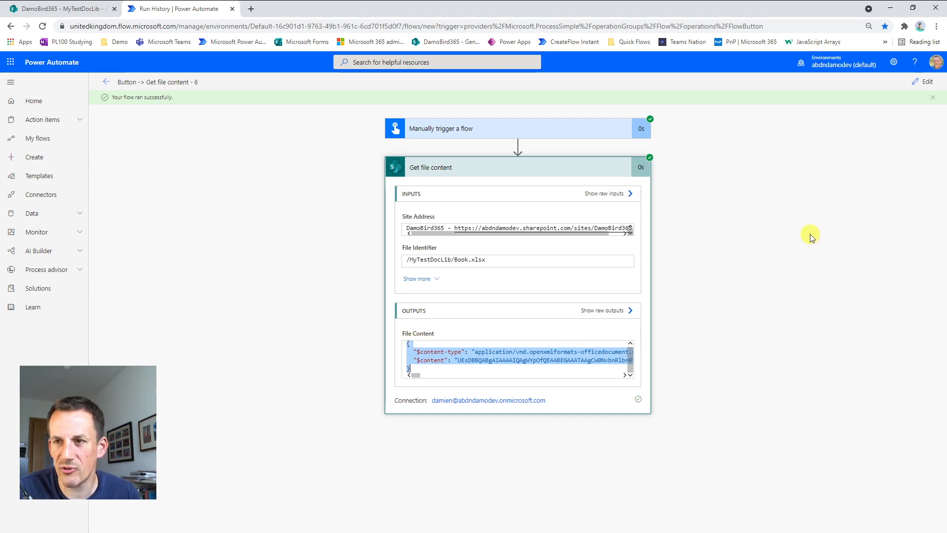
left_click(921, 87)
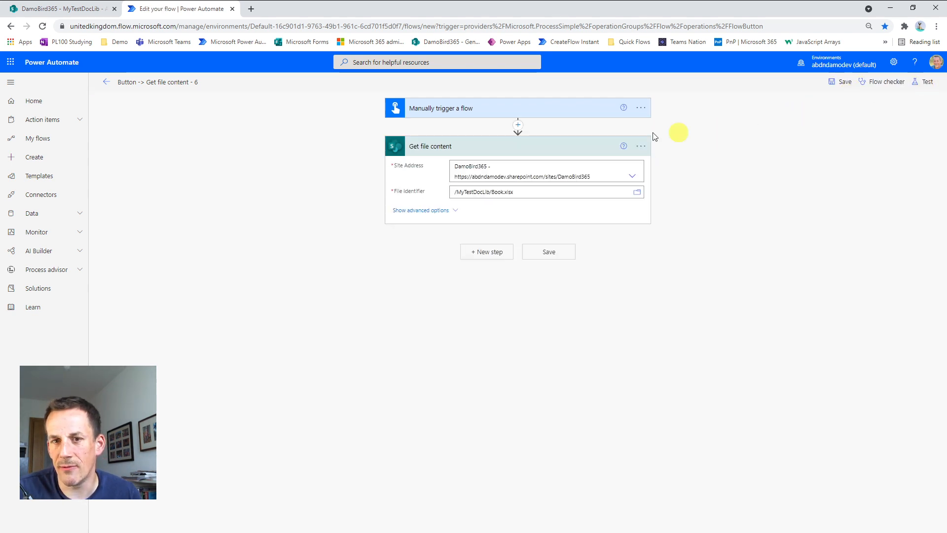
Insert a Compose action between the manual trigger and Get file content, with the copied file content JSON as its inputs.
left_click(517, 125)
left_click(521, 141)
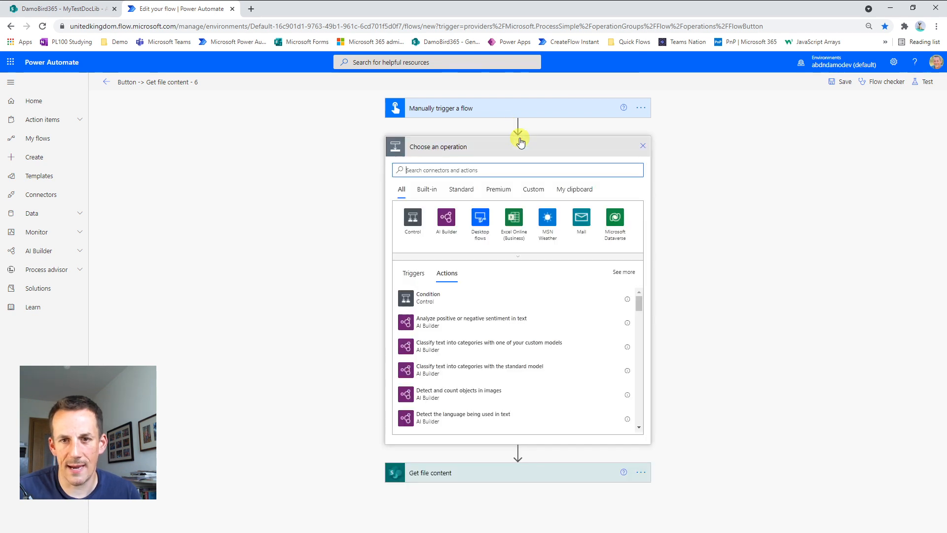
type("compose")
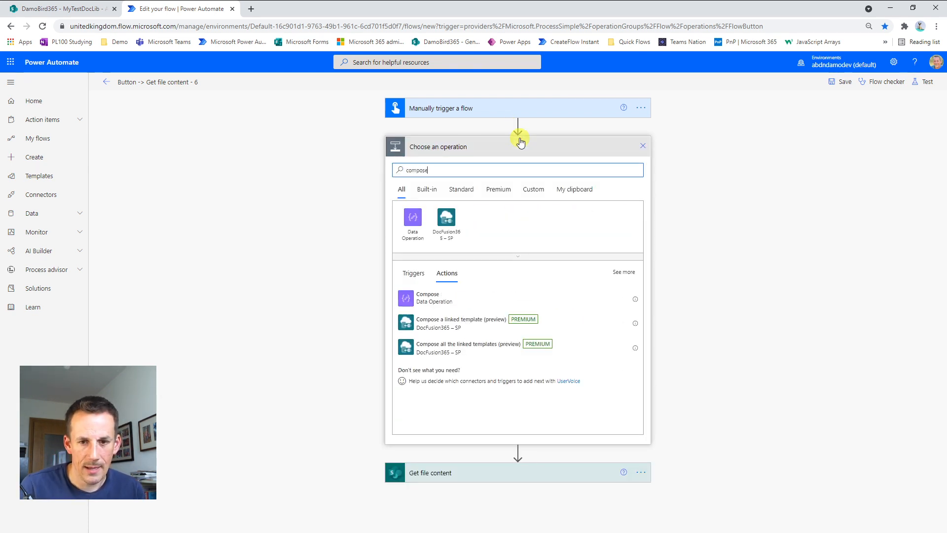
left_click(433, 295)
left_click(608, 167)
key("ctrl+v")
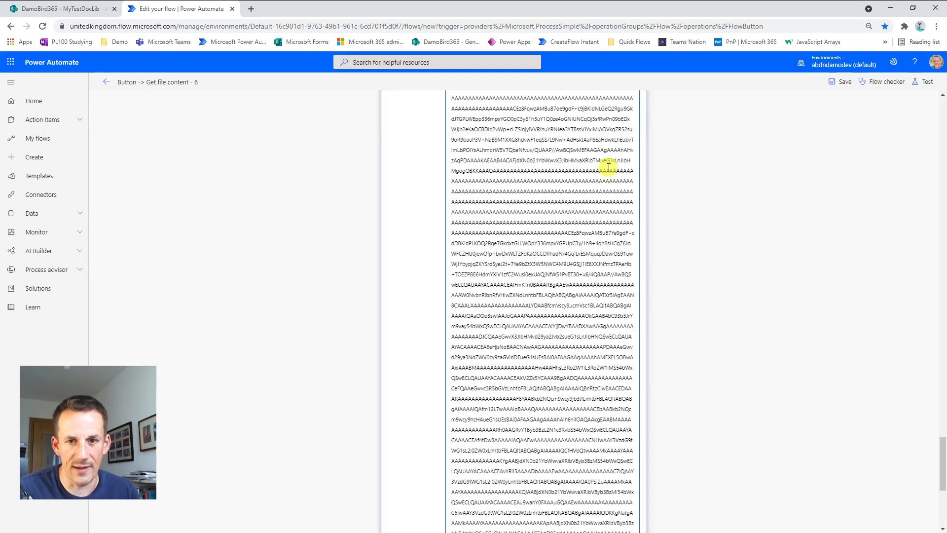
scroll(740, 186, "up", 10)
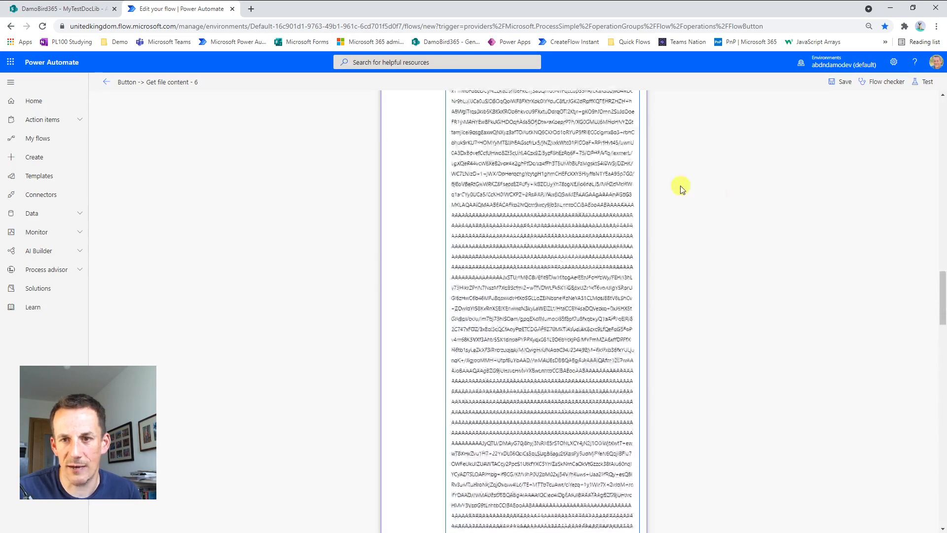
scroll(725, 213, "up", 5)
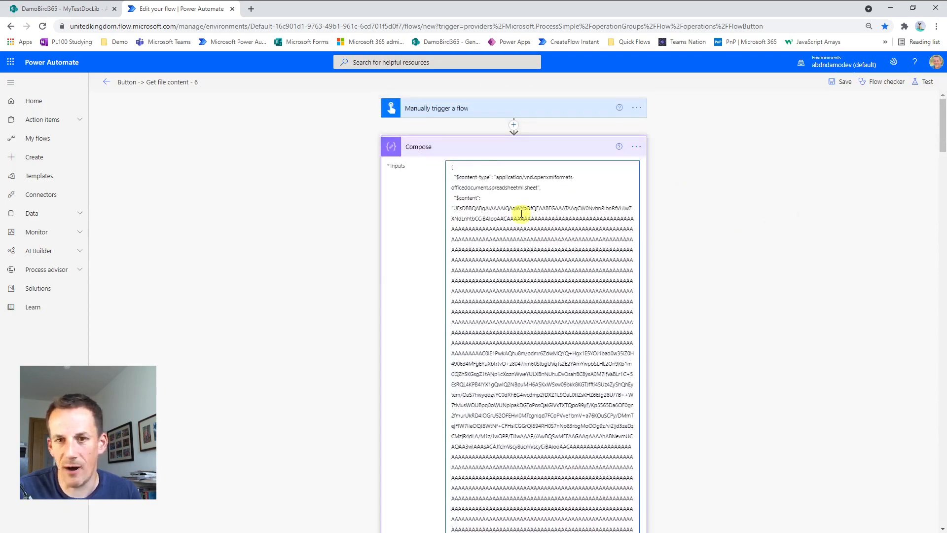
Collapse the Compose action and rename it FileContent.
left_click(588, 150)
left_click(640, 146)
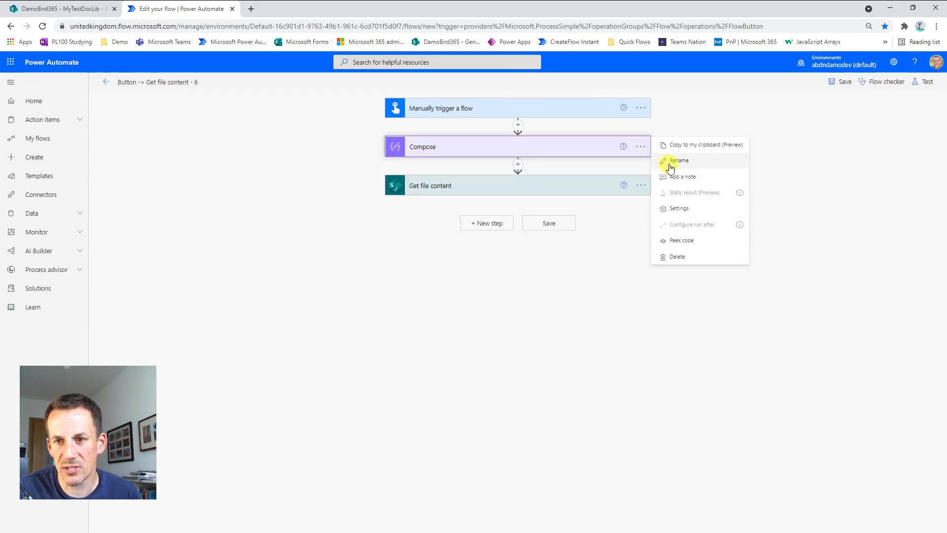
left_click(669, 163)
type("FileCOntent")
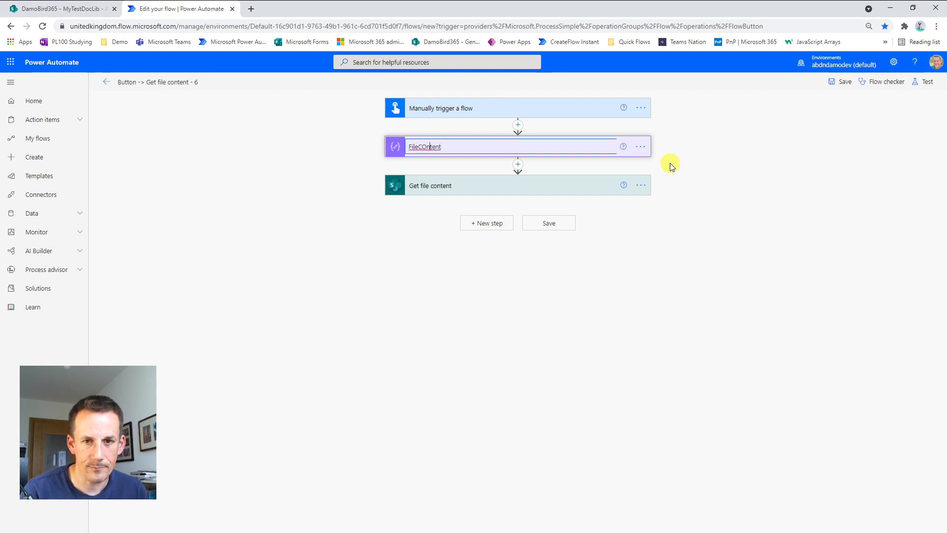
key("Return")
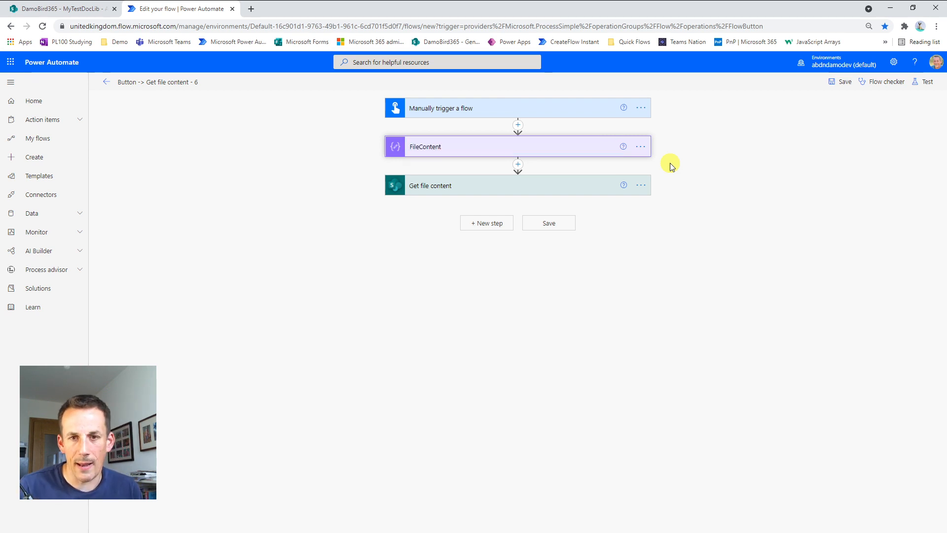
Delete the Get file content action from the flow.
left_click(640, 185)
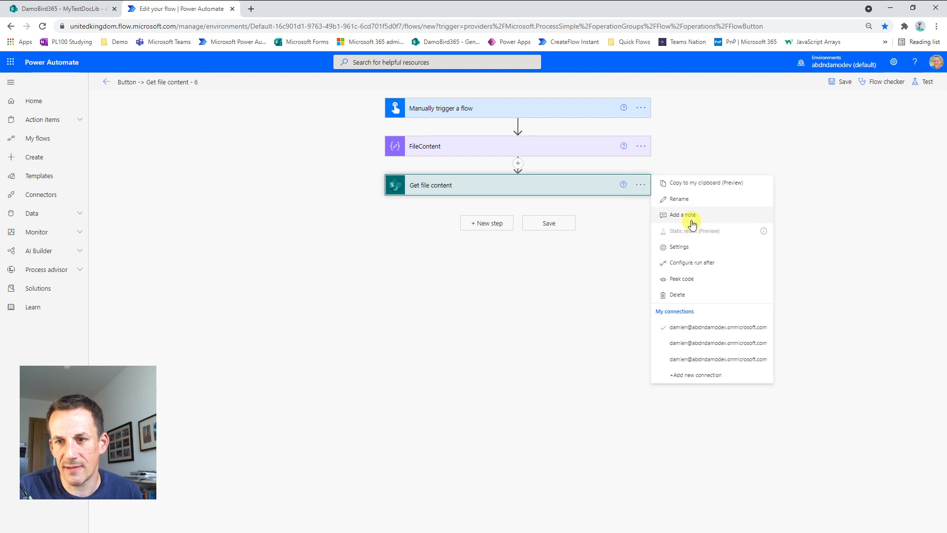
left_click(677, 295)
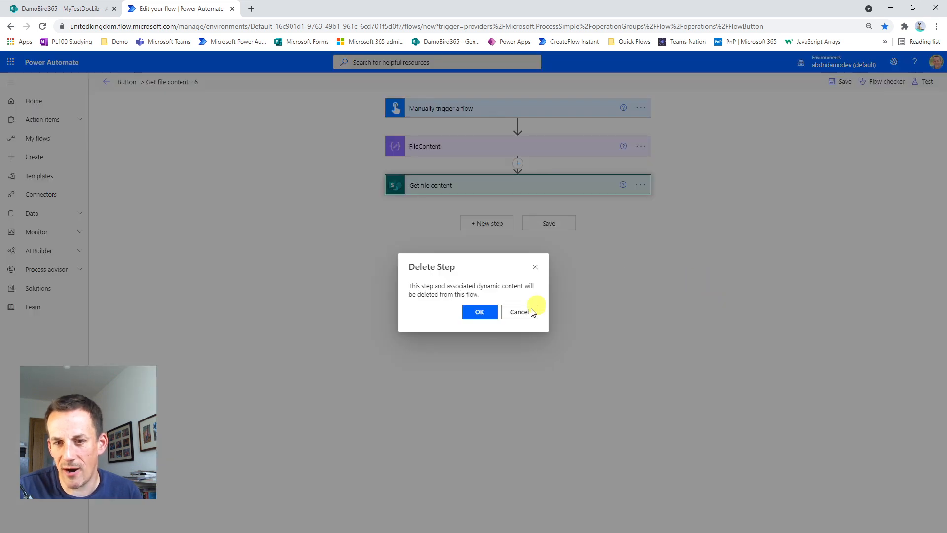
left_click(480, 312)
Switch to the SharePoint library MyTestDocLib and delete Book.xlsx from it.
left_click(63, 9)
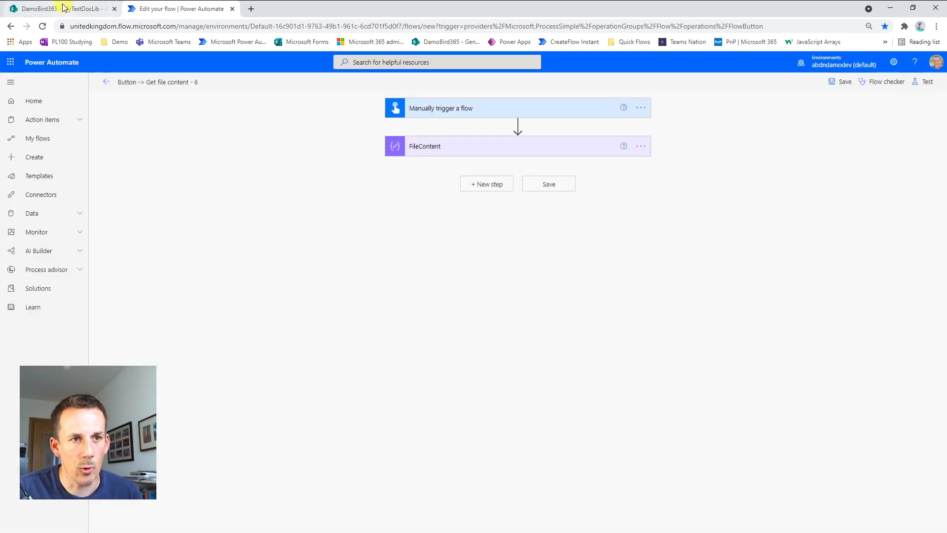
left_click(187, 218)
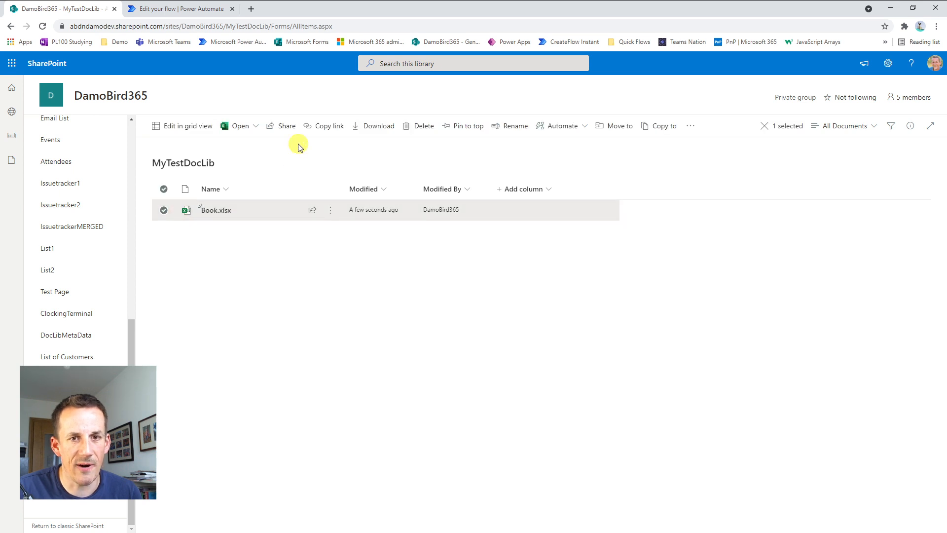
left_click(422, 126)
left_click(482, 320)
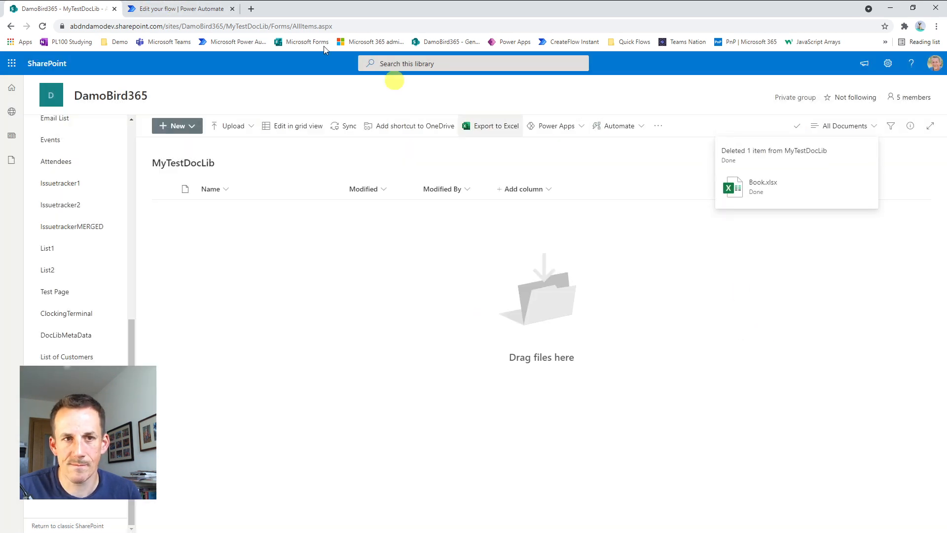
Return to the Power Automate flow and add a SharePoint Create file action after FileContent.
left_click(159, 8)
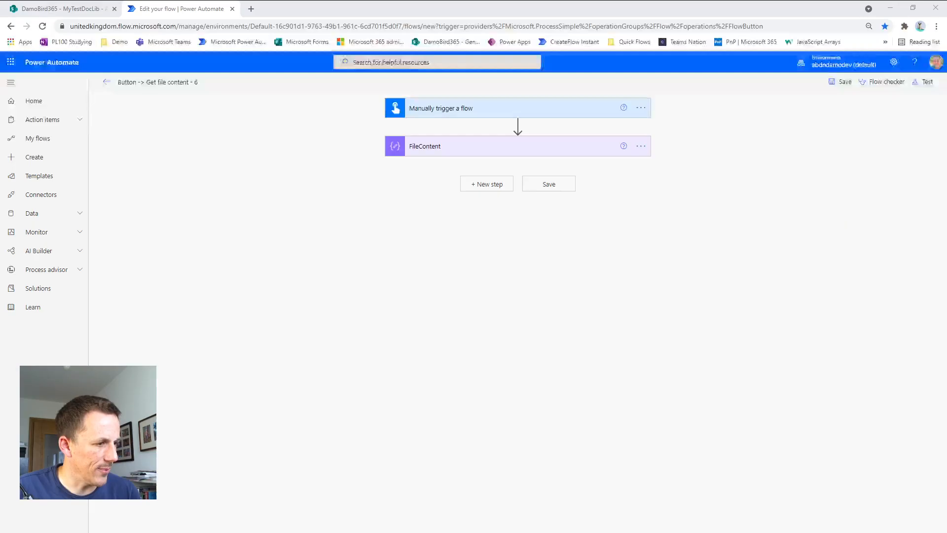
left_click(488, 185)
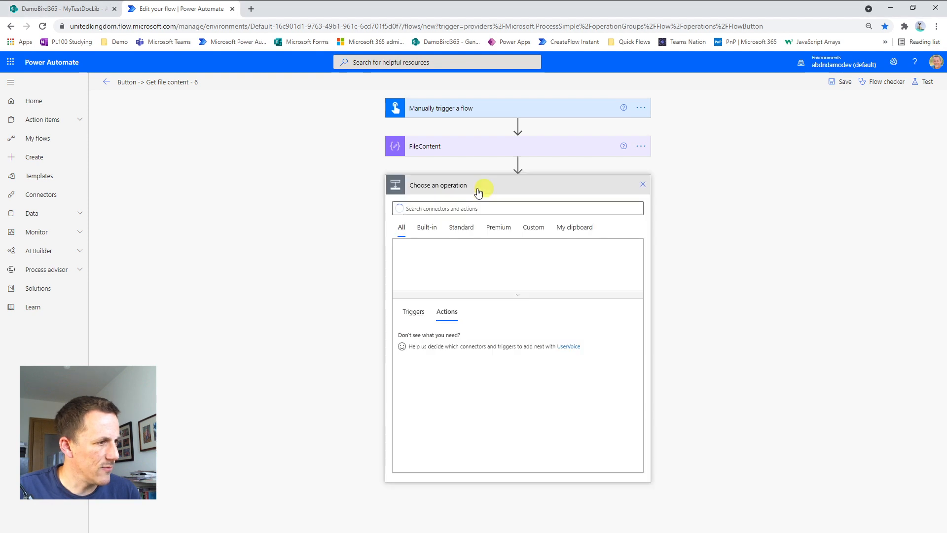
left_click(414, 209)
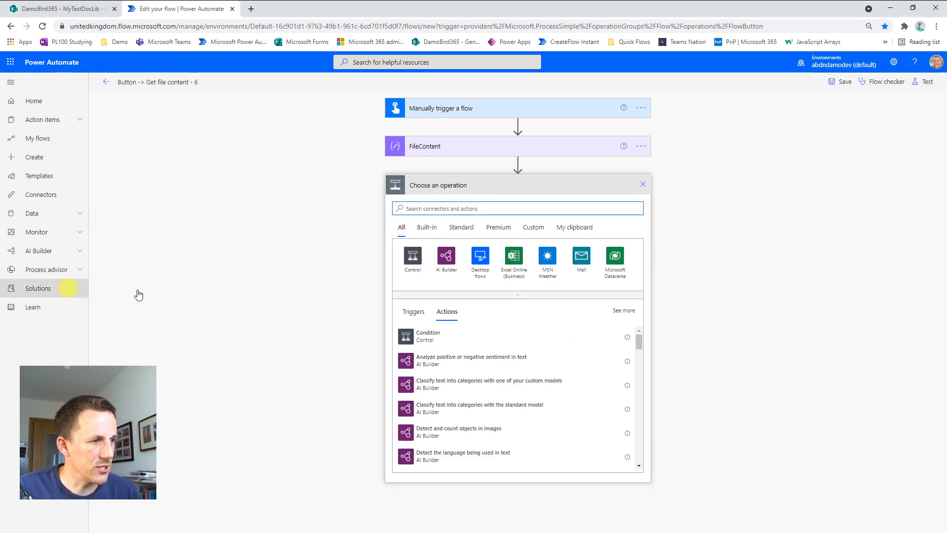
type("create a")
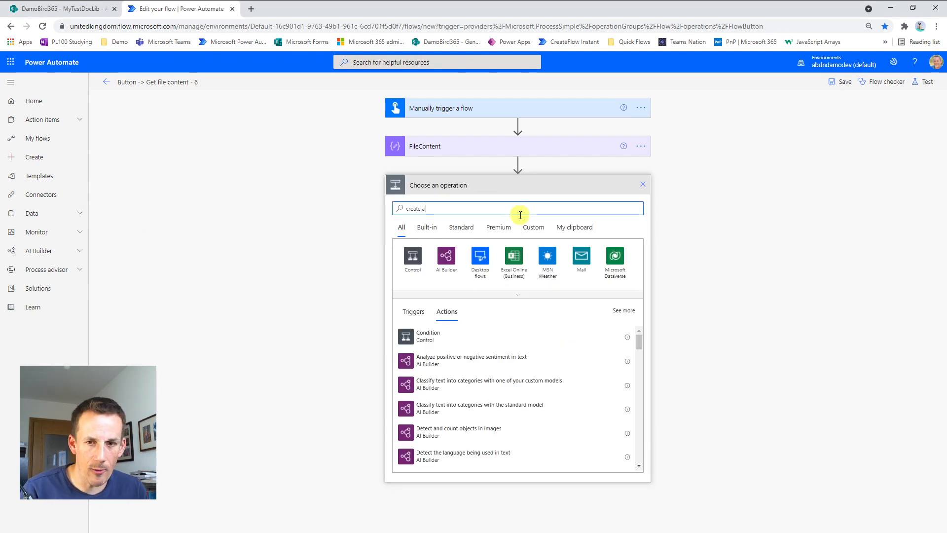
type(" file")
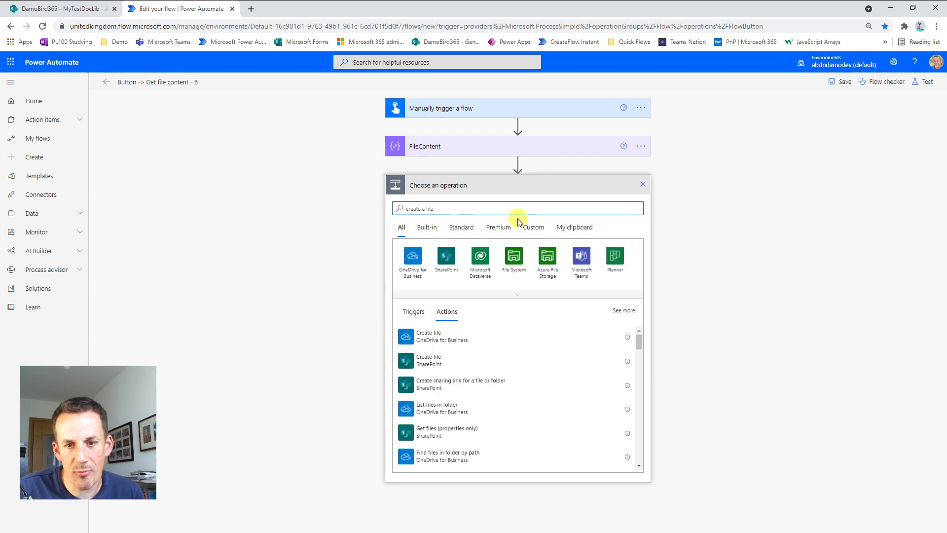
left_click(439, 361)
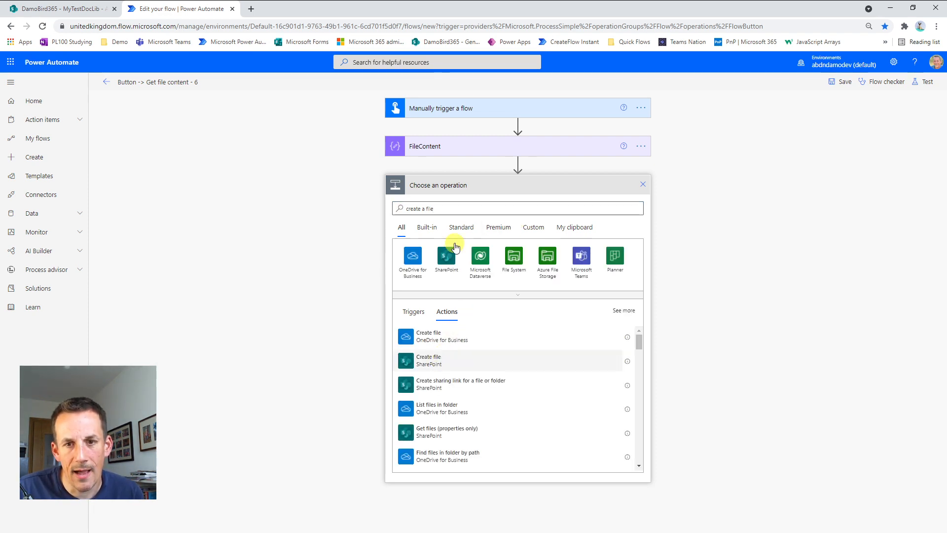
Set the Create file action's site address to DamoBird365 and its folder path to /MyTestDocLib.
left_click(631, 204)
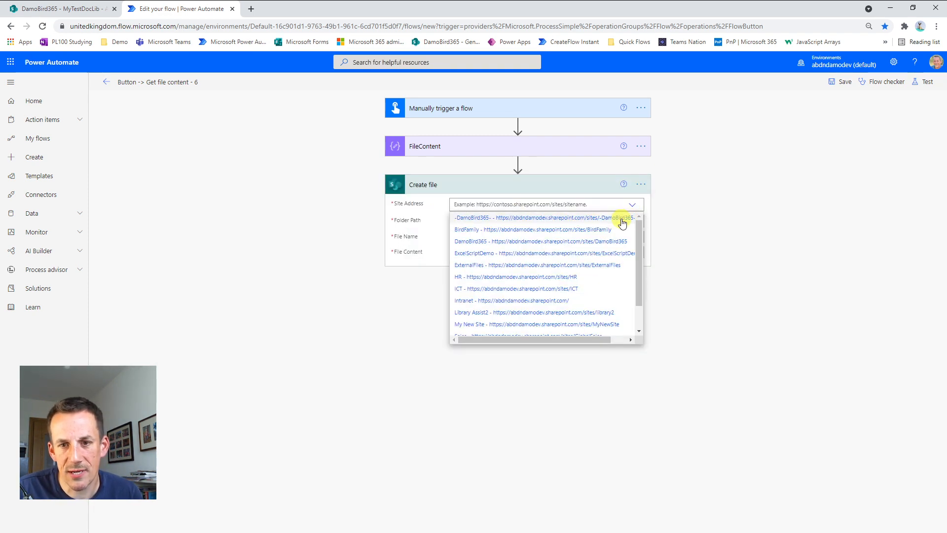
left_click(492, 241)
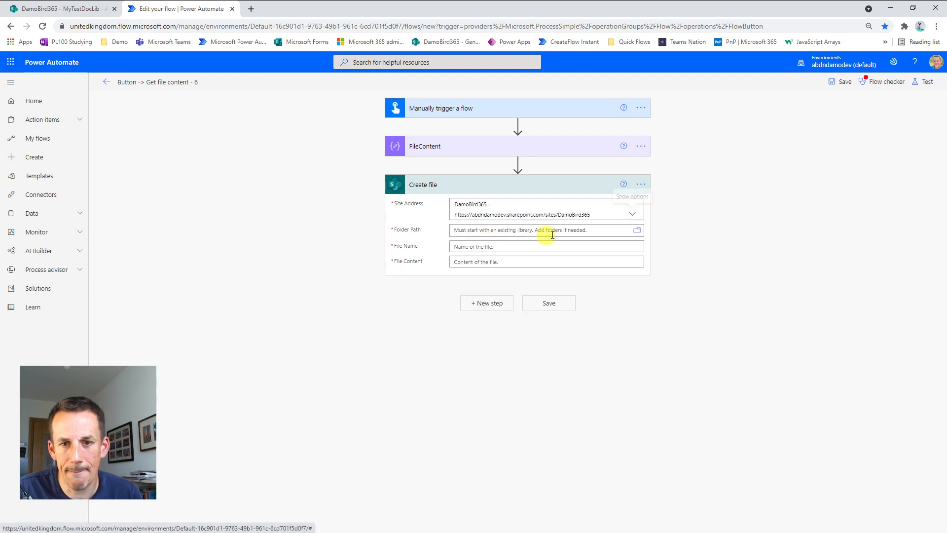
left_click(636, 231)
scroll(704, 338, "up", 5)
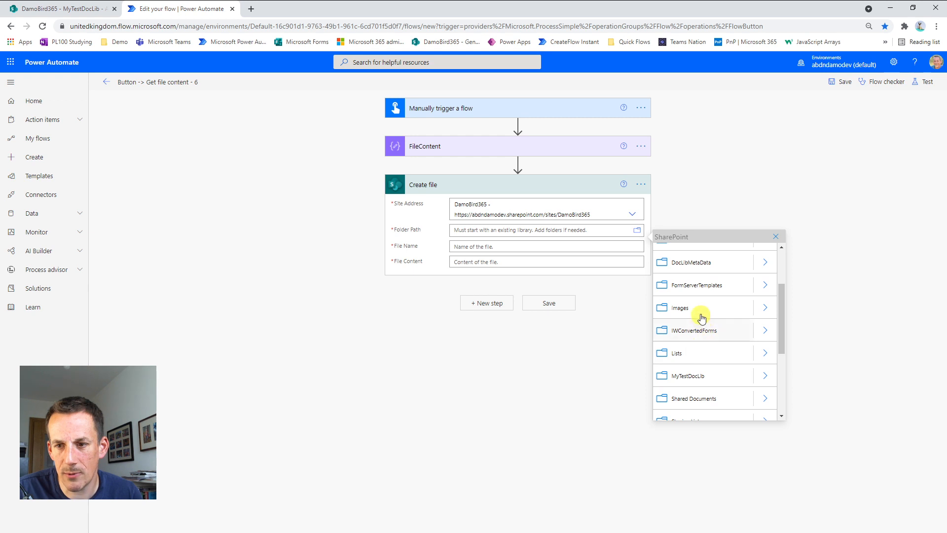
scroll(701, 318, "up", 1)
scroll(704, 364, "down", 2)
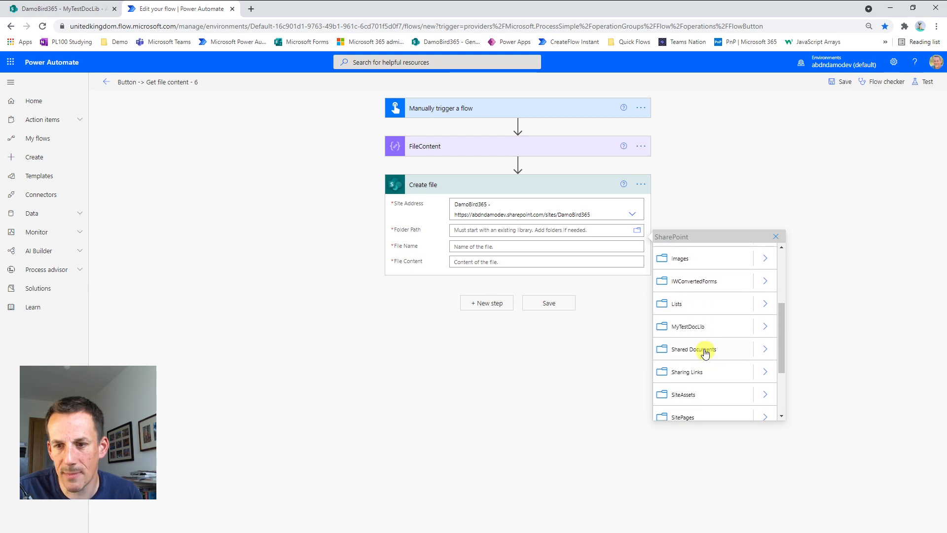
left_click(698, 330)
Insert the expression formatDateTime(utcnow(),'yyyyMMddhhmmss') as the File Name of the Create file action.
left_click(554, 247)
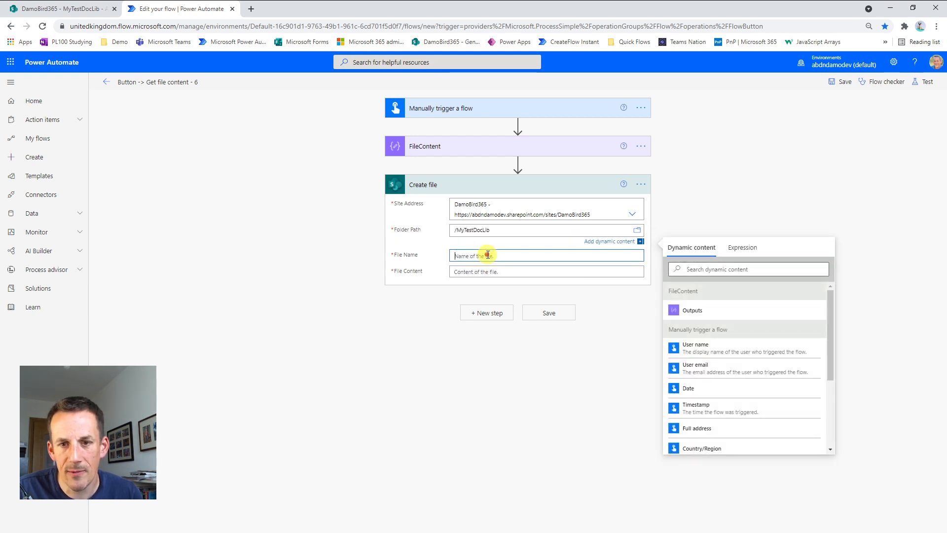
left_click(739, 267)
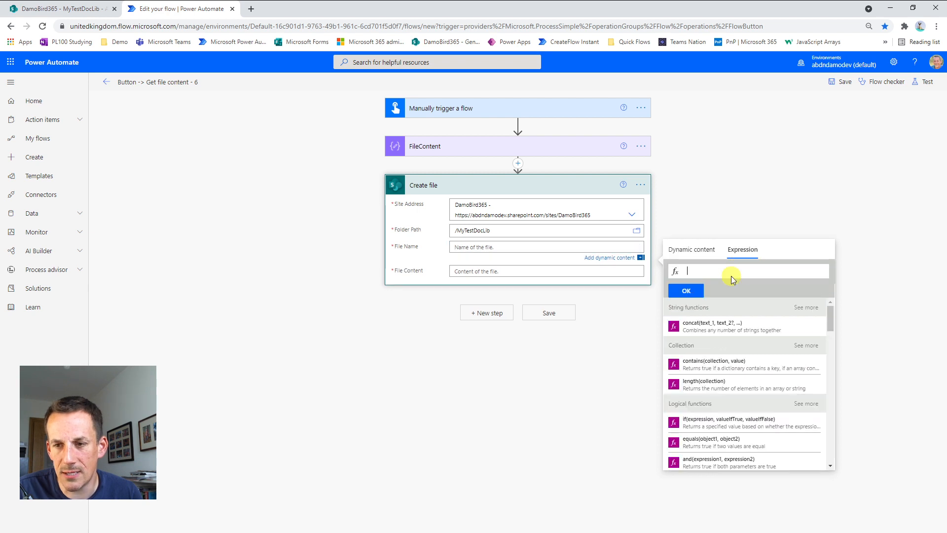
left_click(729, 273)
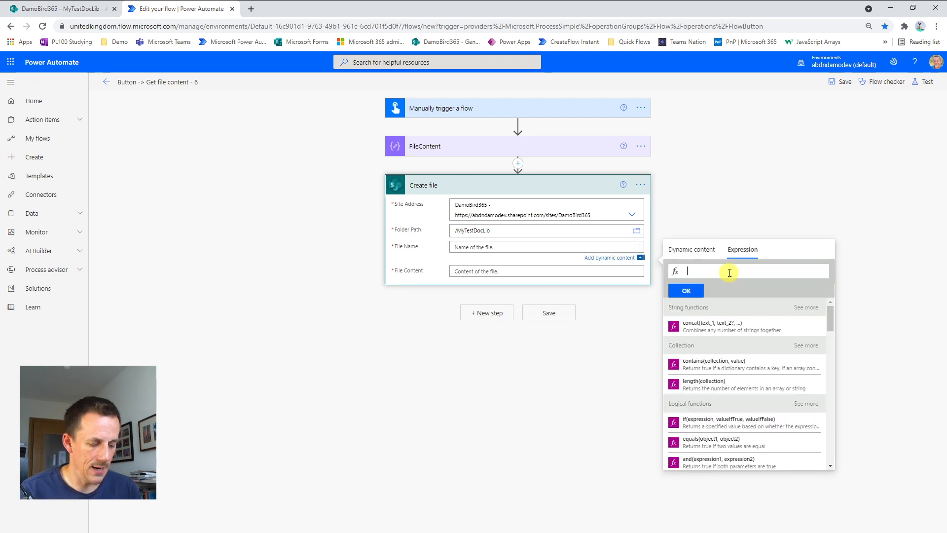
type("format")
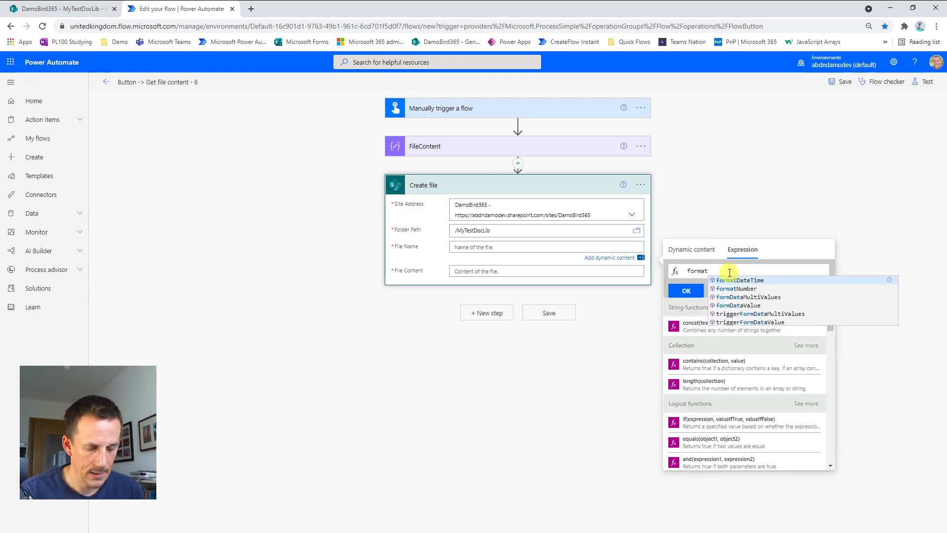
key("Return")
type("(utcnow")
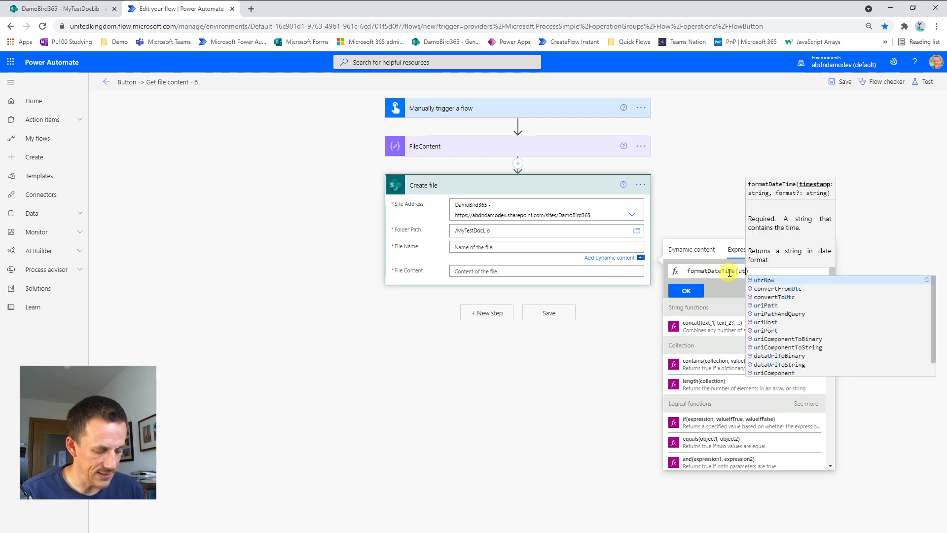
type("()")
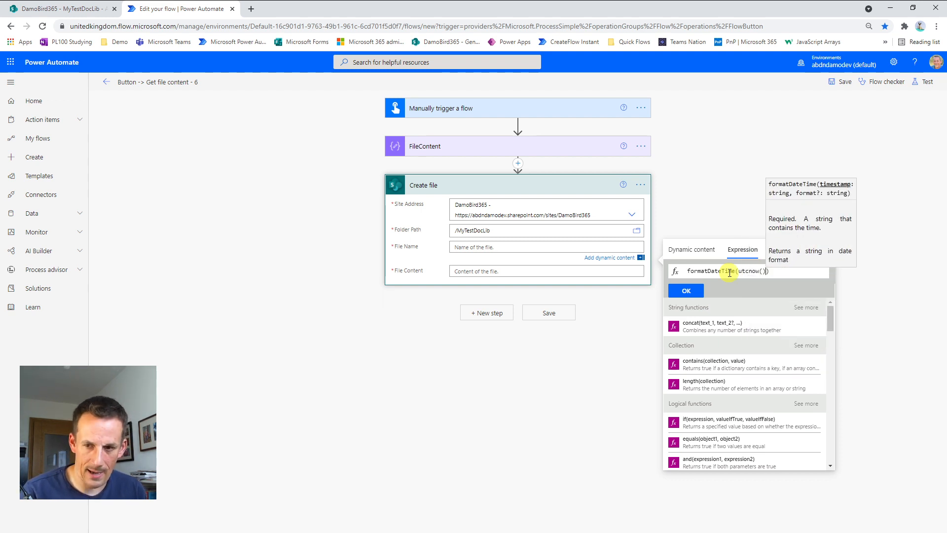
type(",yy")
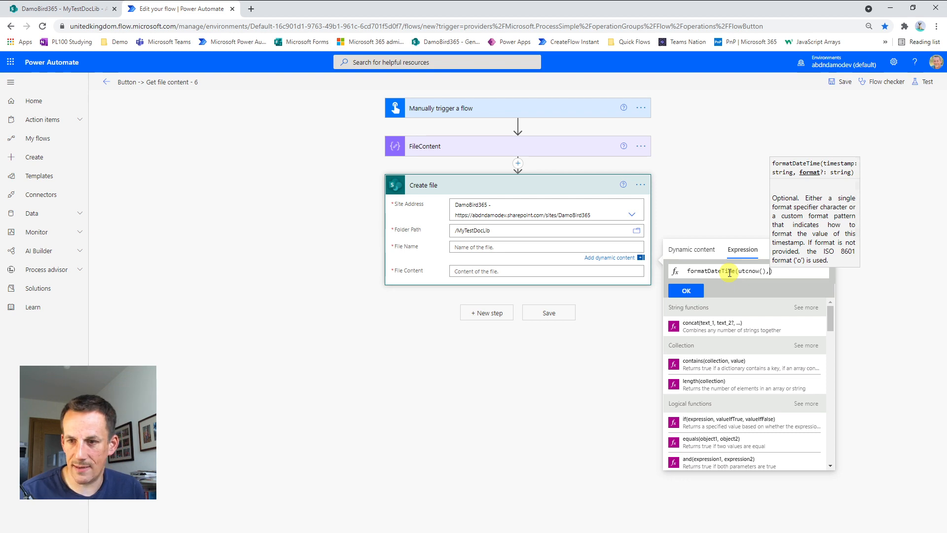
type("yy")
type("MM")
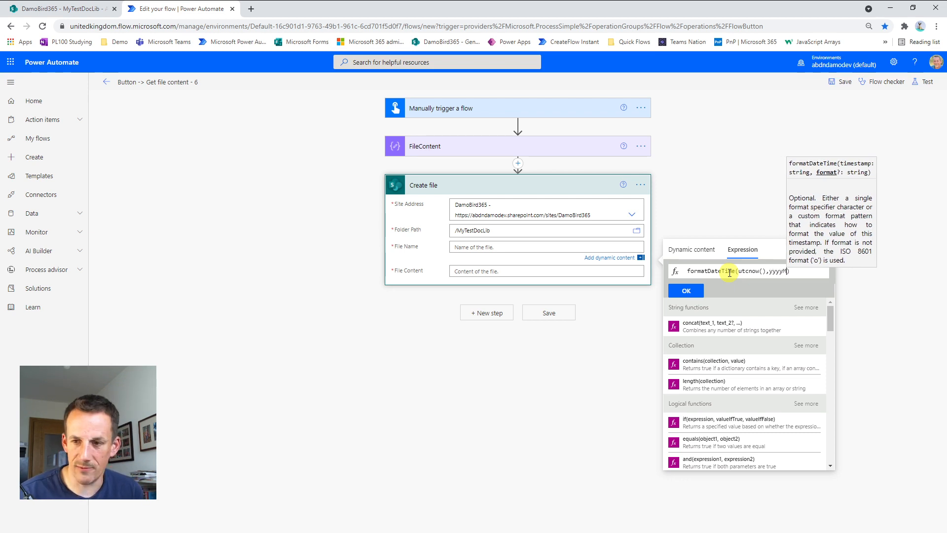
type("ddhh")
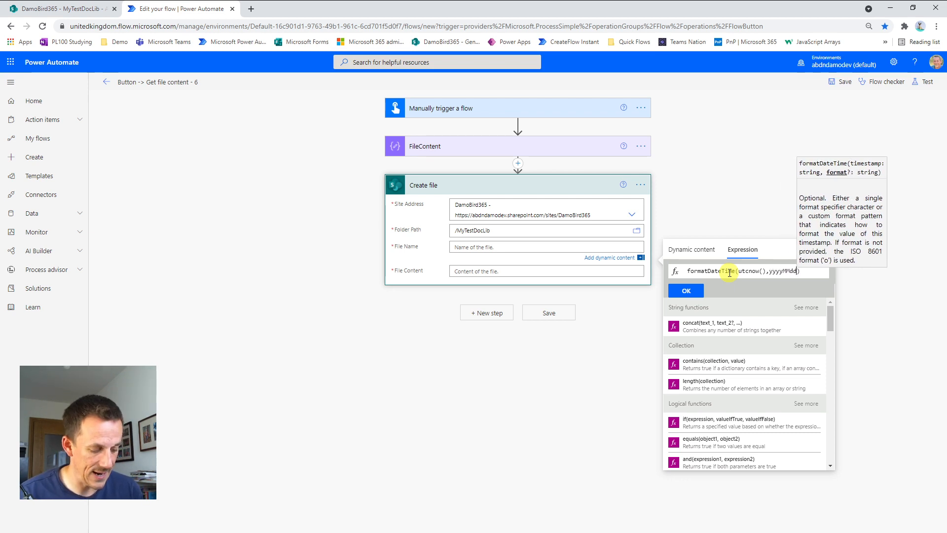
type("mm")
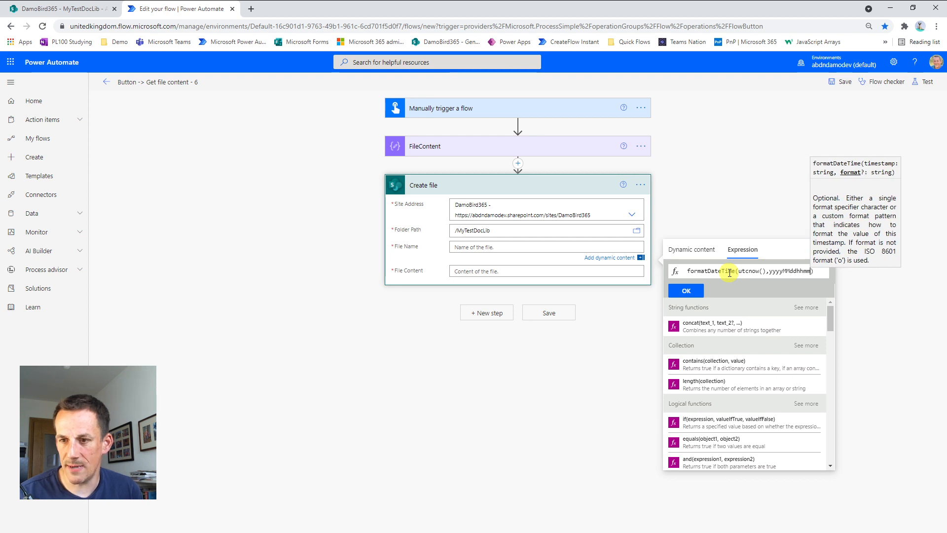
type("ss")
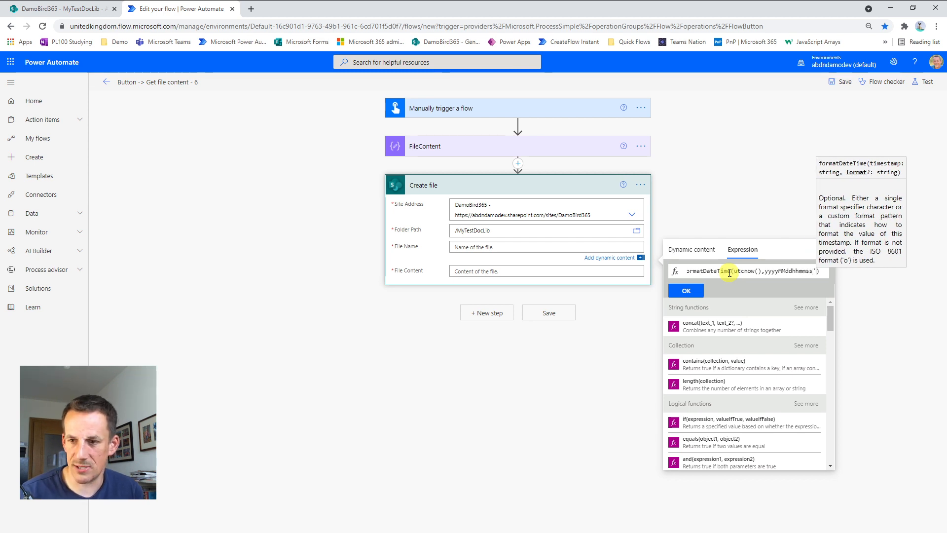
key("Left")
key("Left")
key("Left")
key("Left")
key("Left")
key("Left")
key("Left")
key("Left")
key("Left")
key("Left")
key("Left")
key("Left")
key("Left")
key("Left")
key("Left")
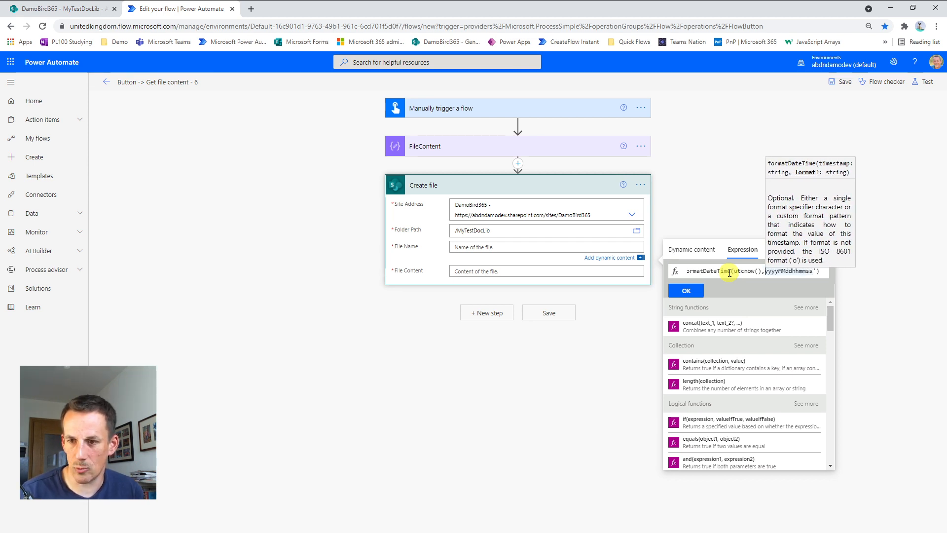
type("'")
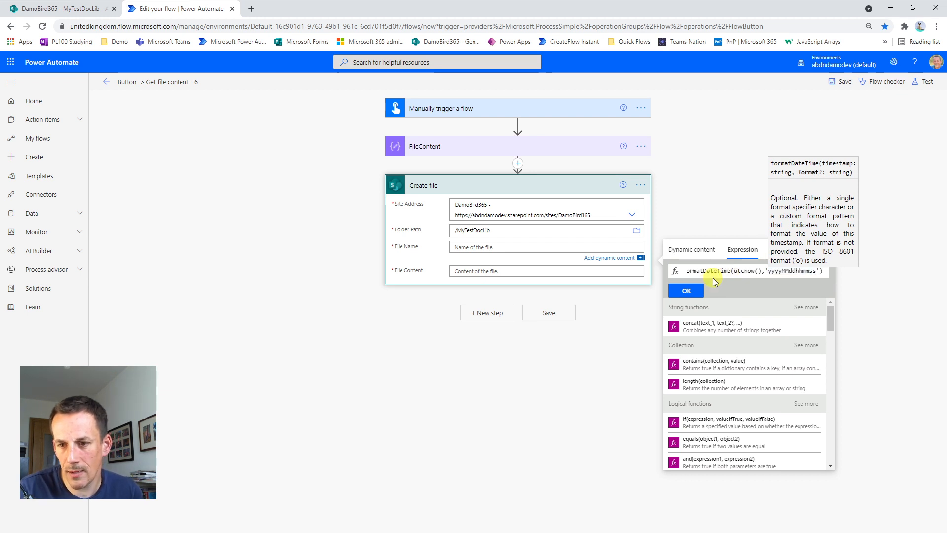
left_click(686, 290)
Append .xlsx to the file name expression and set File Content to the Outputs of FileContent.
left_click(556, 249)
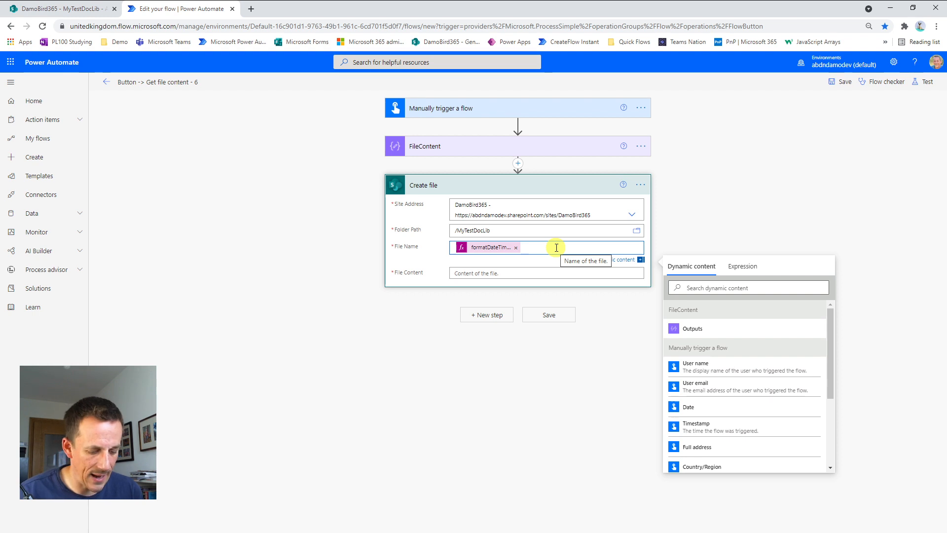
type(".xlsx")
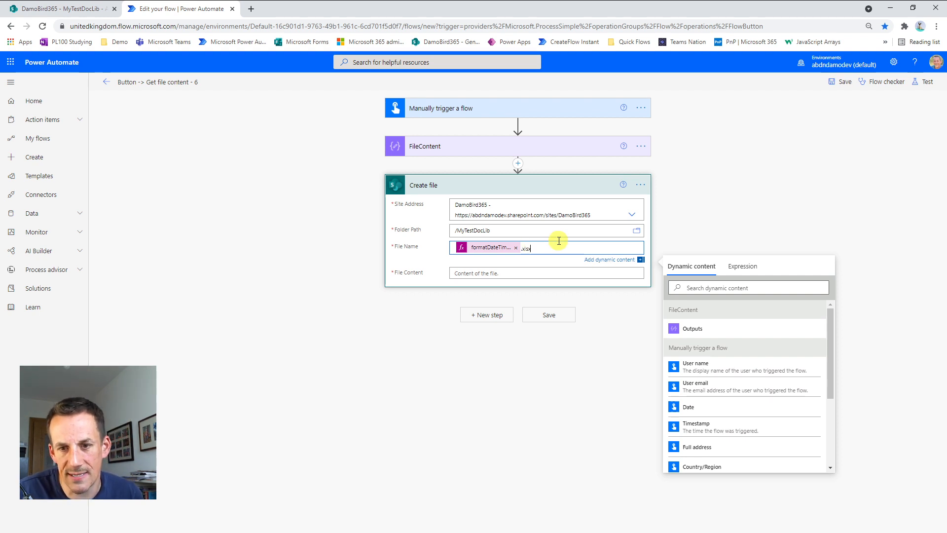
left_click(500, 274)
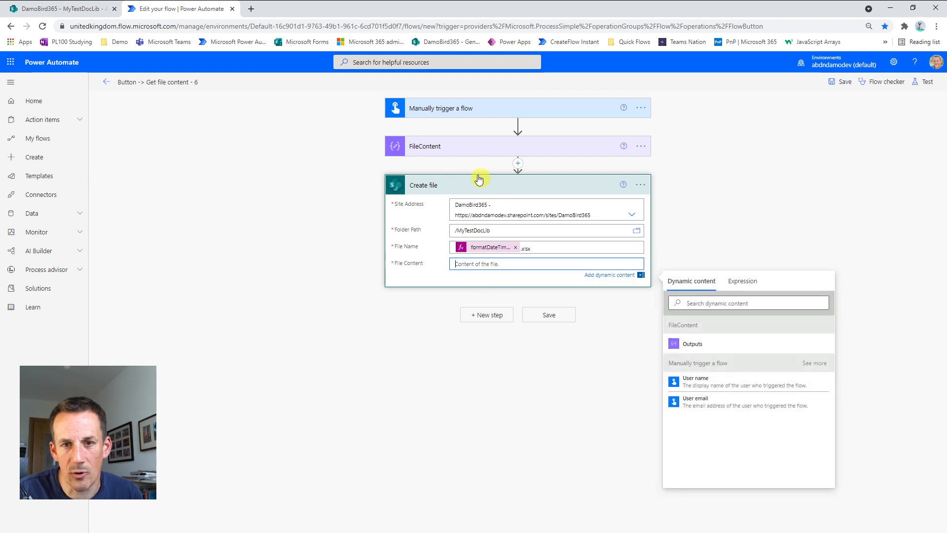
left_click(690, 345)
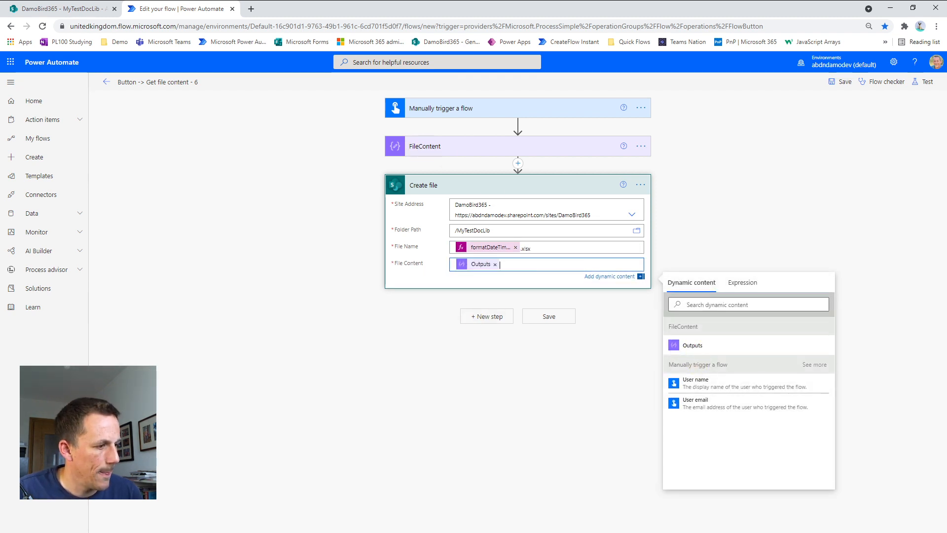
Add an Excel Online (Business) Create table action after Create file.
left_click(487, 316)
type("c")
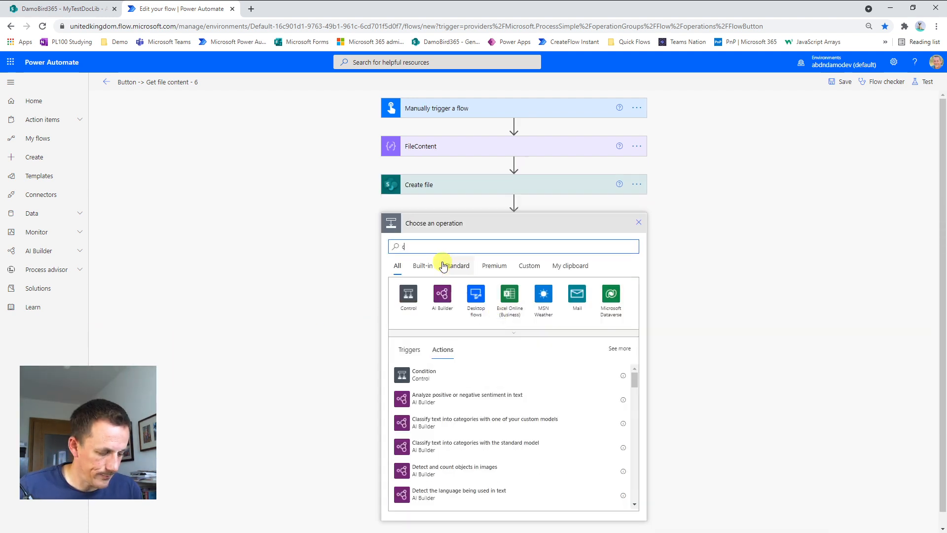
type("reate a table")
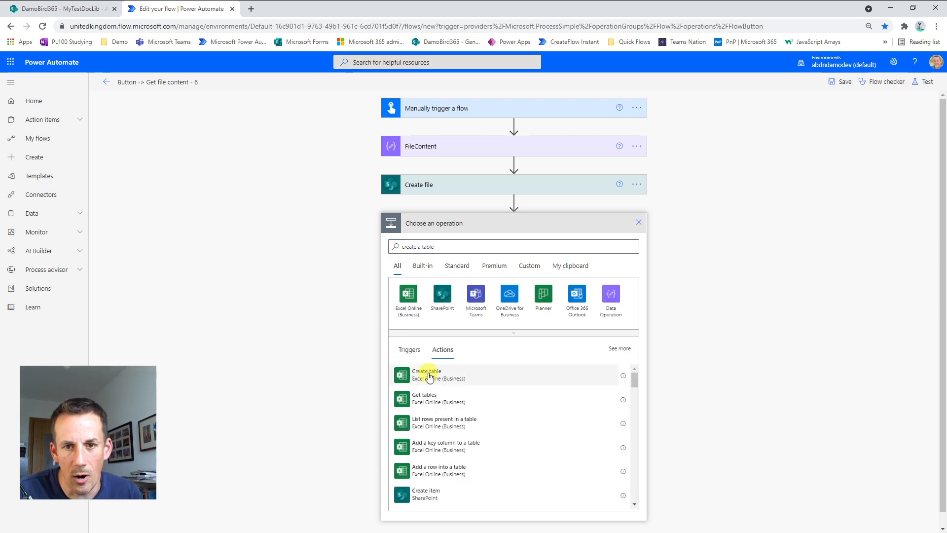
left_click(428, 375)
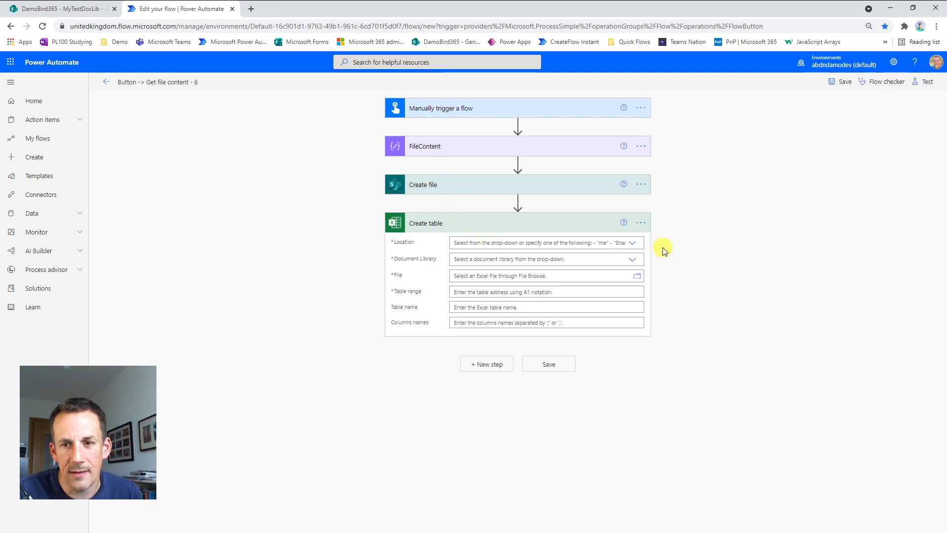
Point the Create table action to Group - DamoBird365, library MyTestDocLib, and the file Id from Create file.
left_click(634, 247)
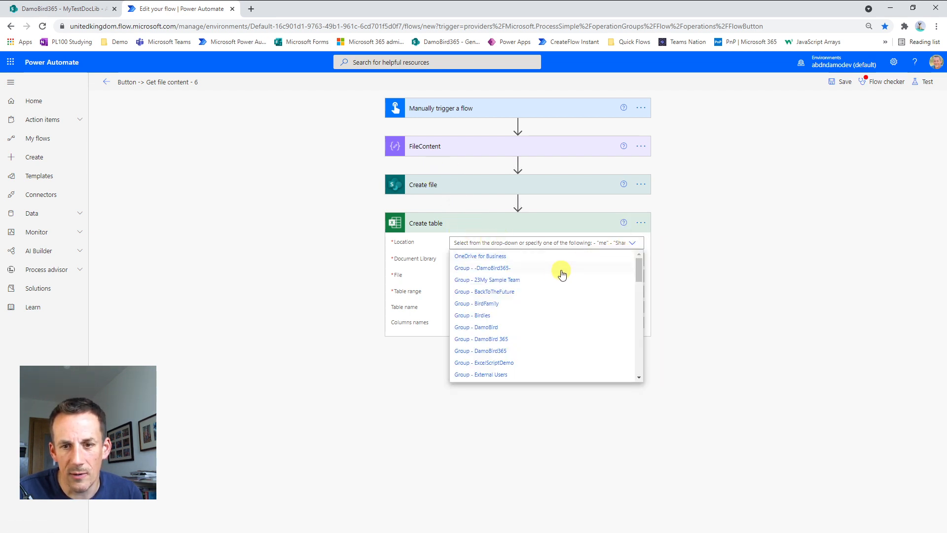
left_click(499, 352)
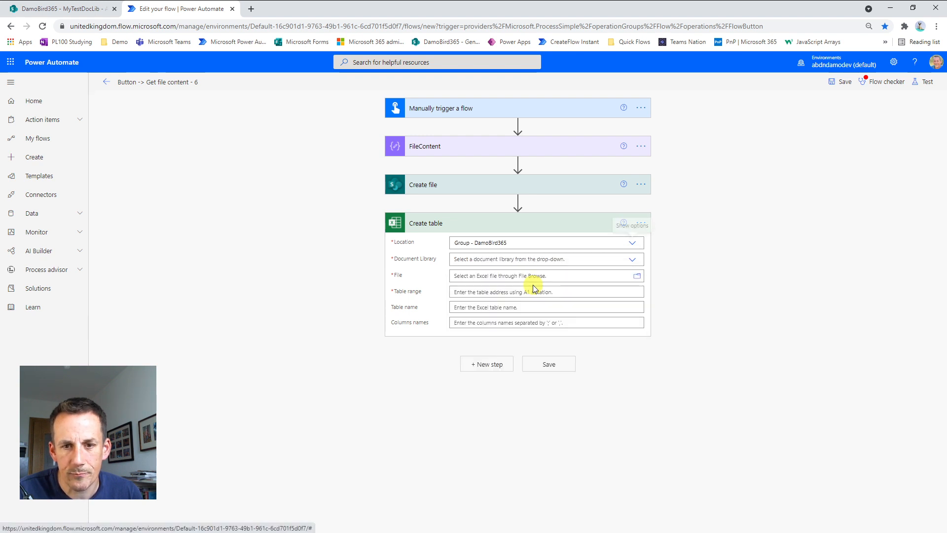
left_click(632, 262)
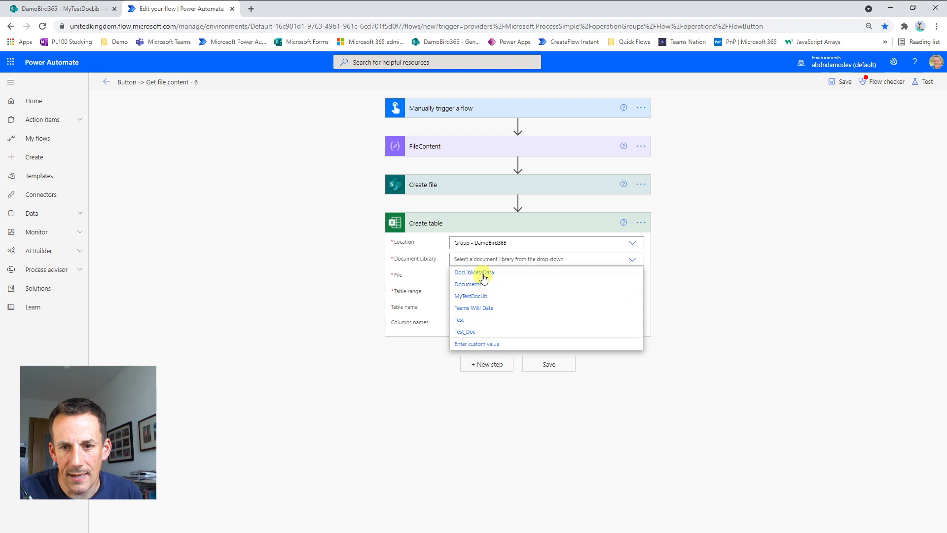
left_click(481, 298)
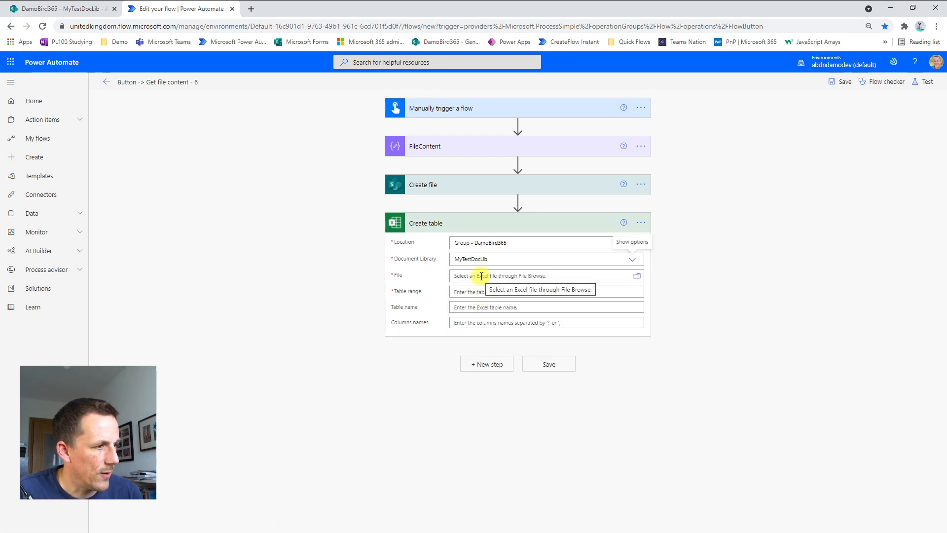
left_click(481, 276)
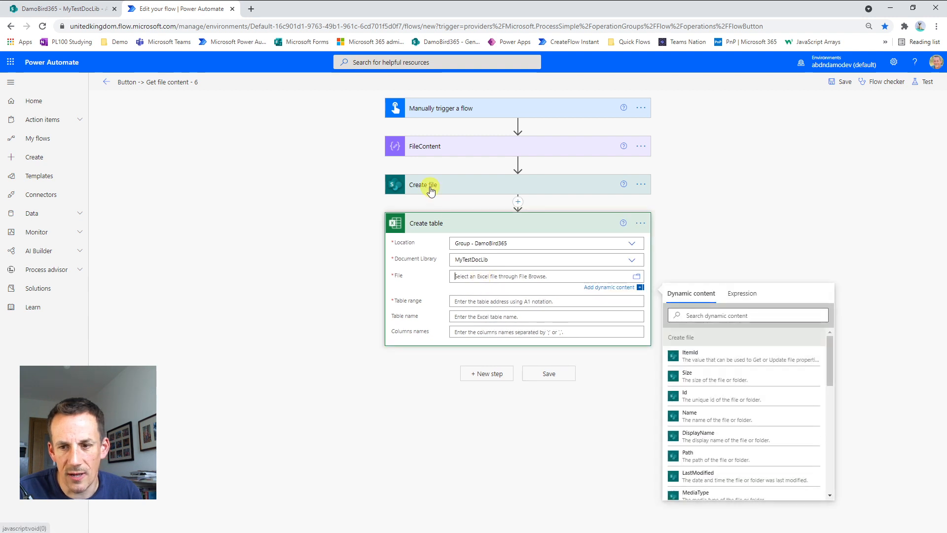
left_click(716, 398)
Set the Create table action's table range to A1:E1 and its table name to MyNewTable.
left_click(481, 302)
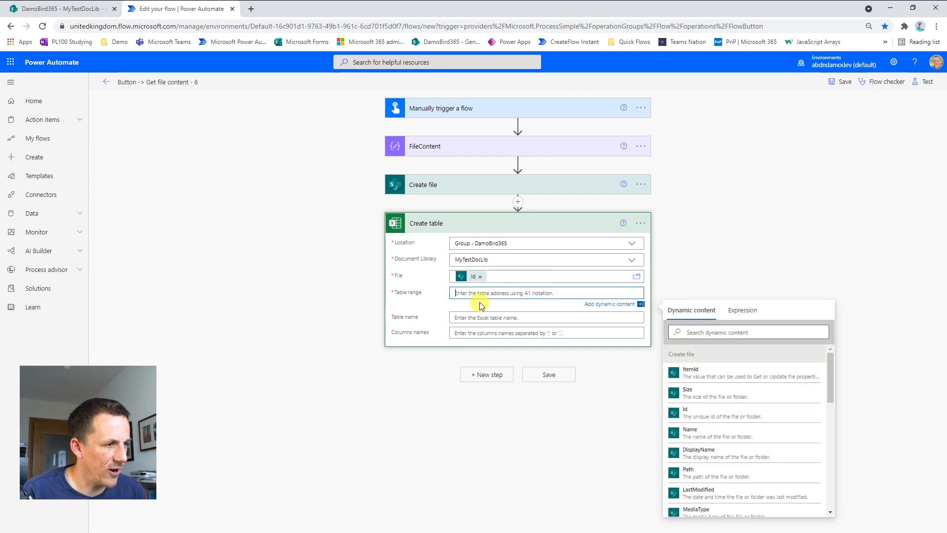
type("A")
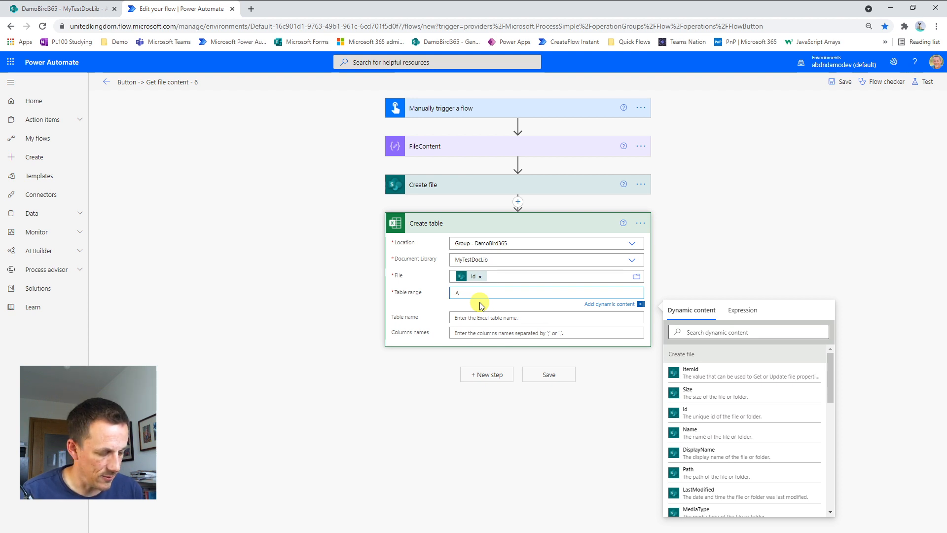
type("1:E1")
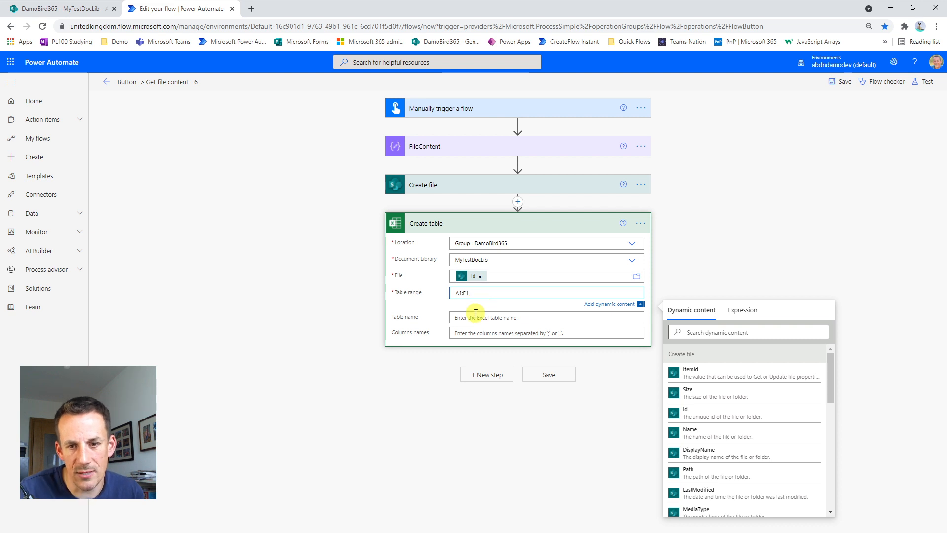
left_click(476, 315)
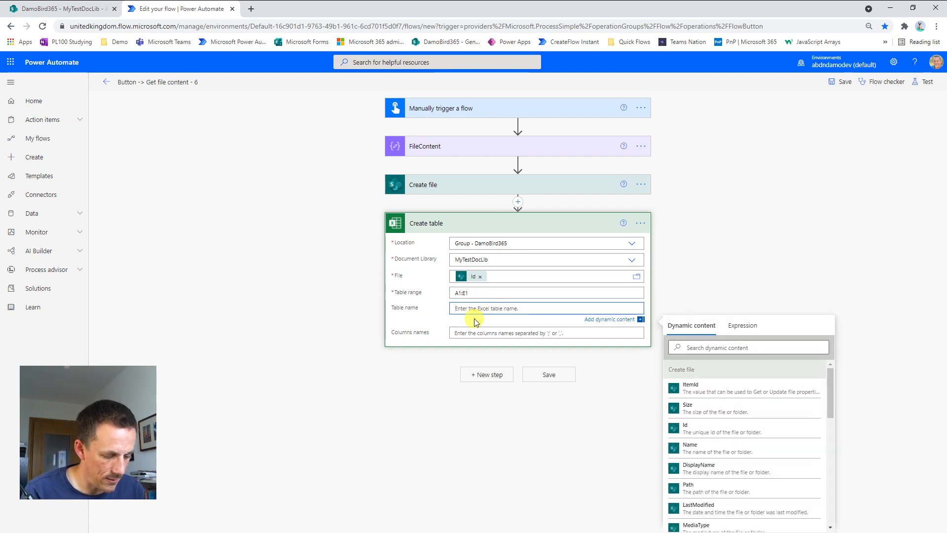
type("MyNewTable")
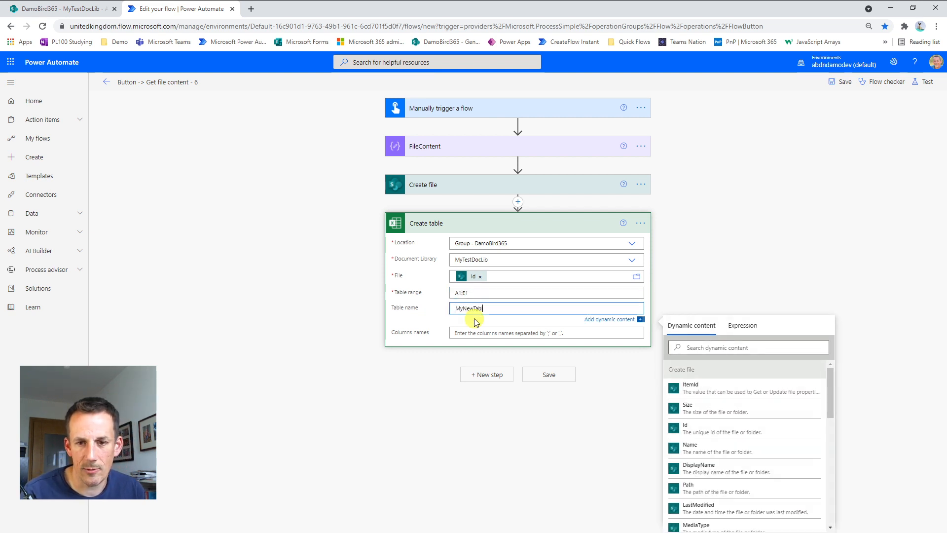
key("Tab")
Set the Create table action's column names to Name,Age,Address1,Address2,Postcode.
left_click(472, 330)
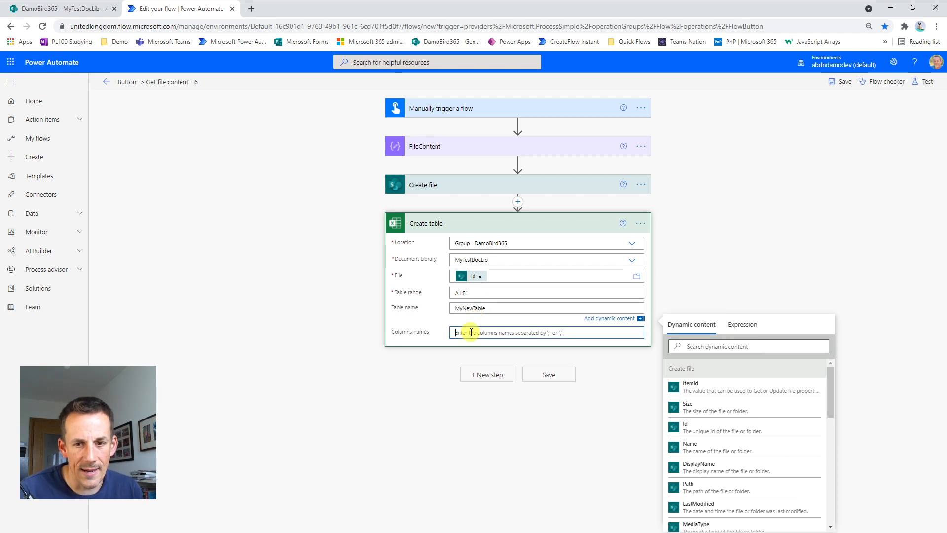
type("Name")
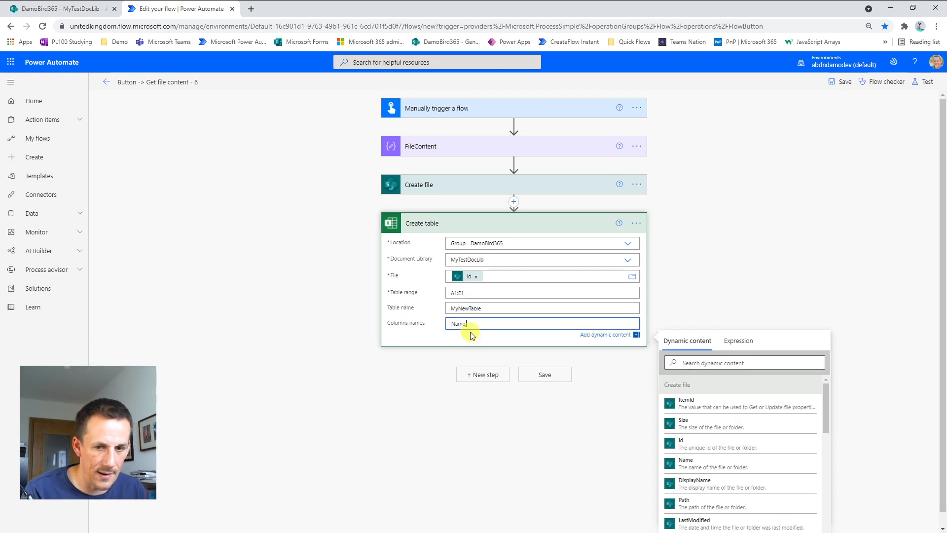
type(";Age")
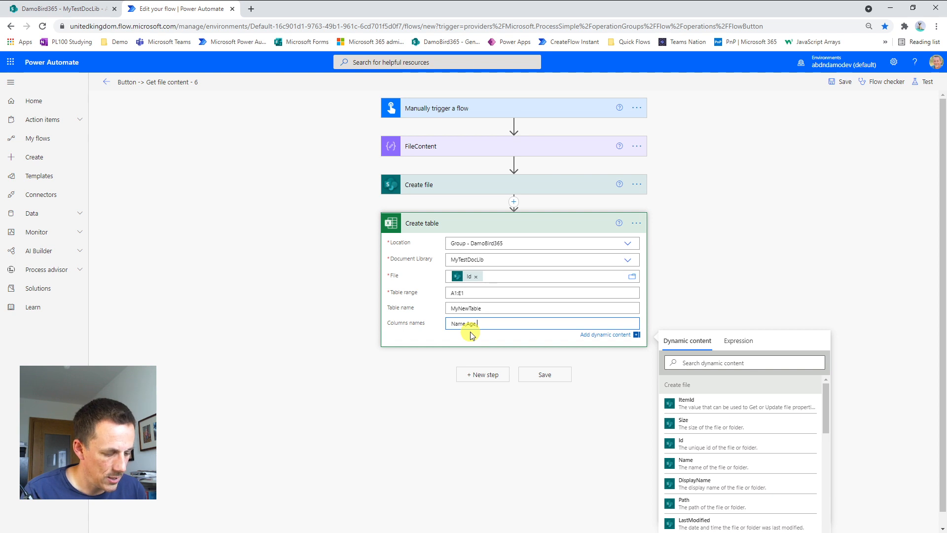
type(";Address1;Add")
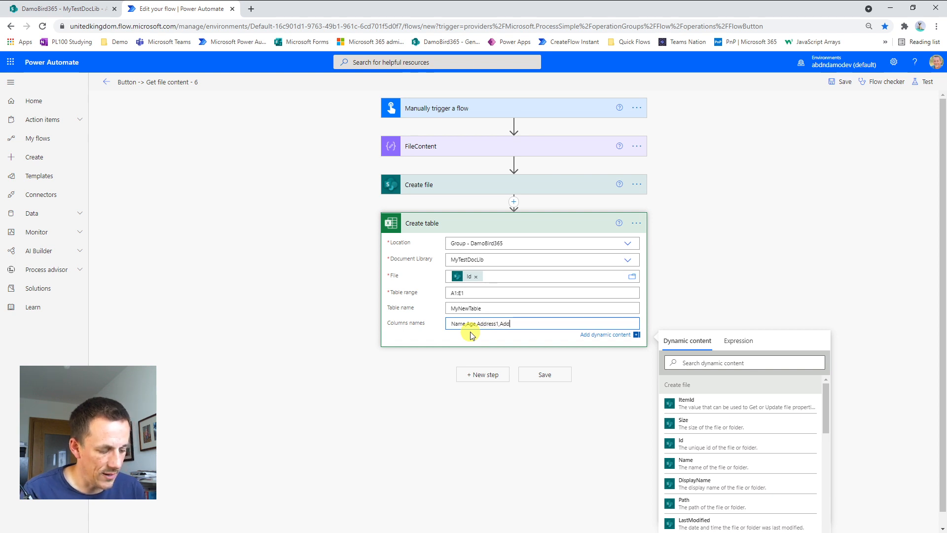
type("ress2")
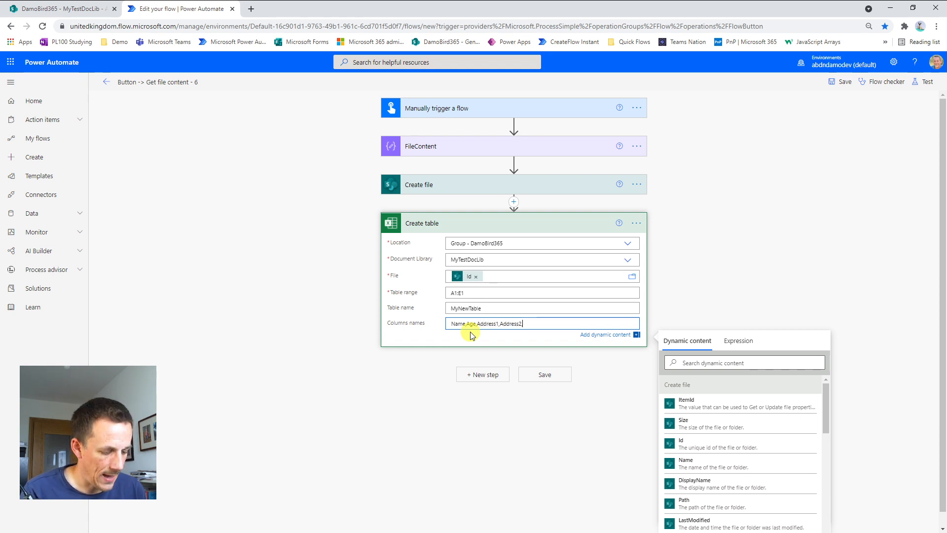
type(";Postcode")
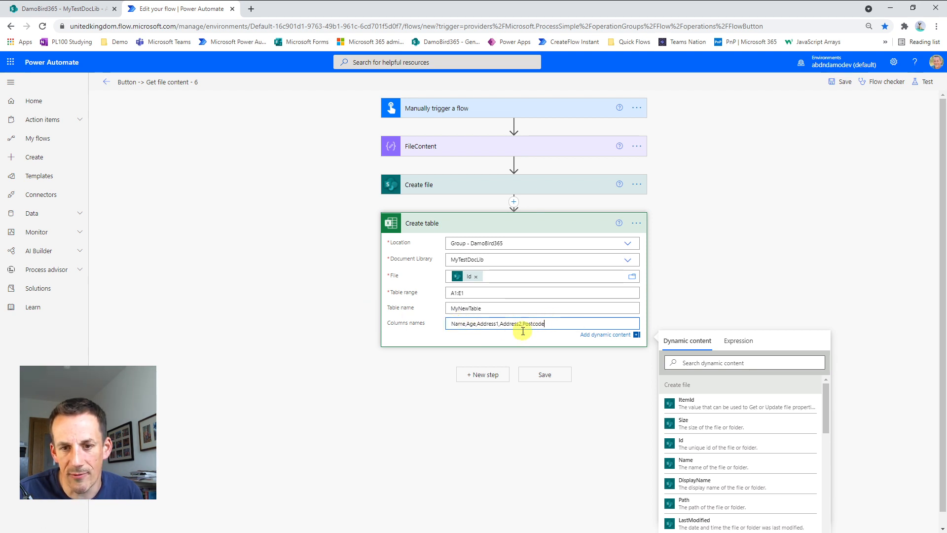
Add an Excel Online (Business) Add a row into a table action after Create table.
left_click(479, 373)
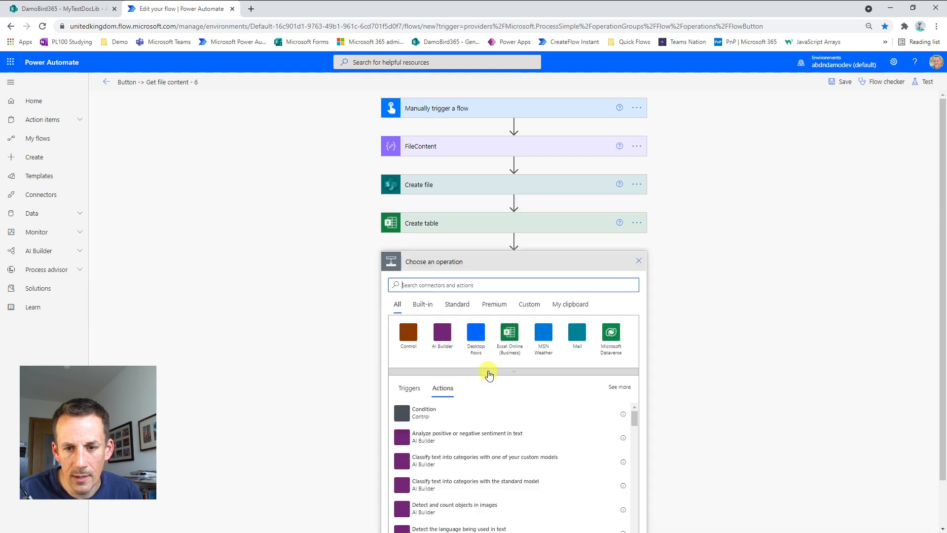
type("add row")
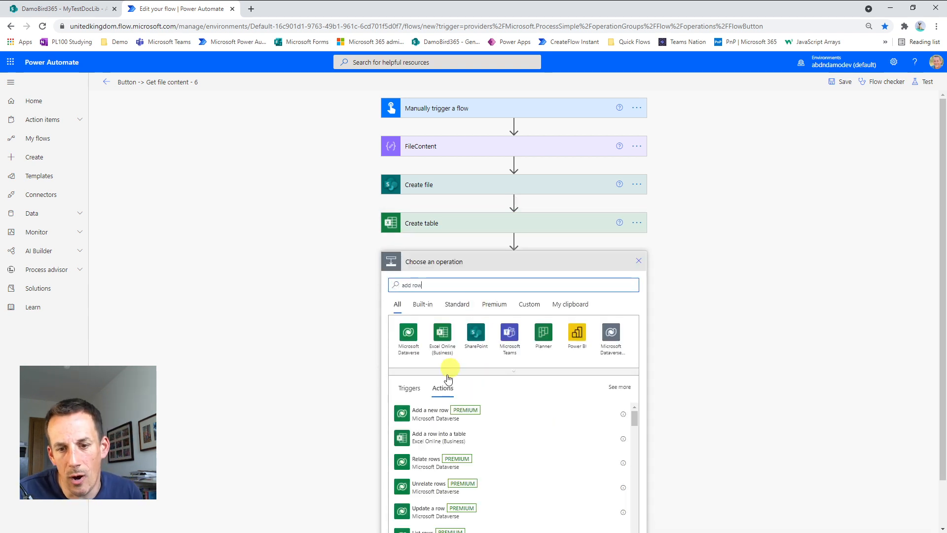
left_click(431, 439)
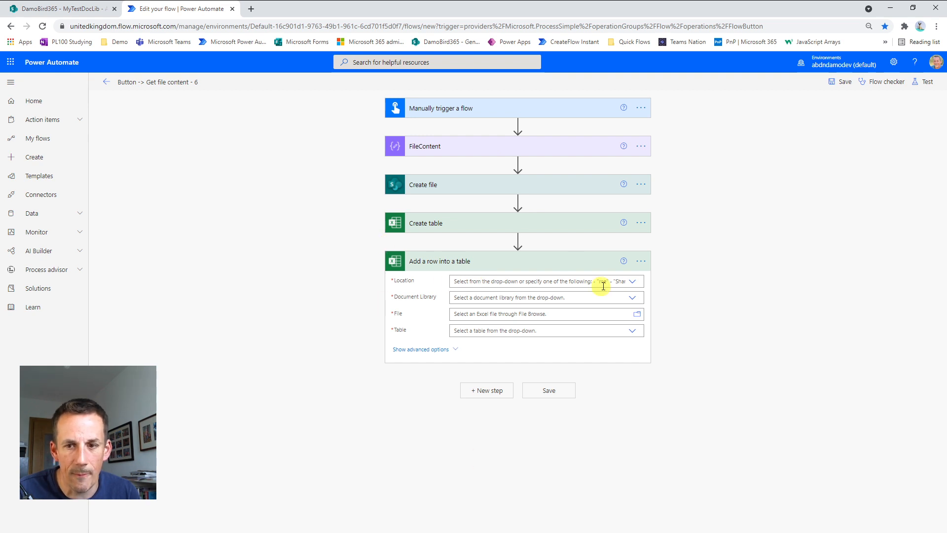
left_click(630, 284)
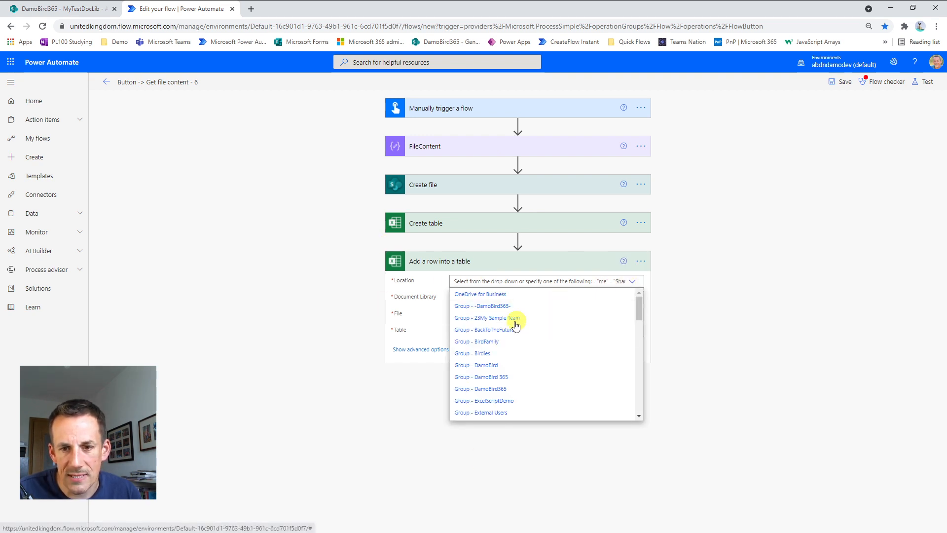
left_click(501, 378)
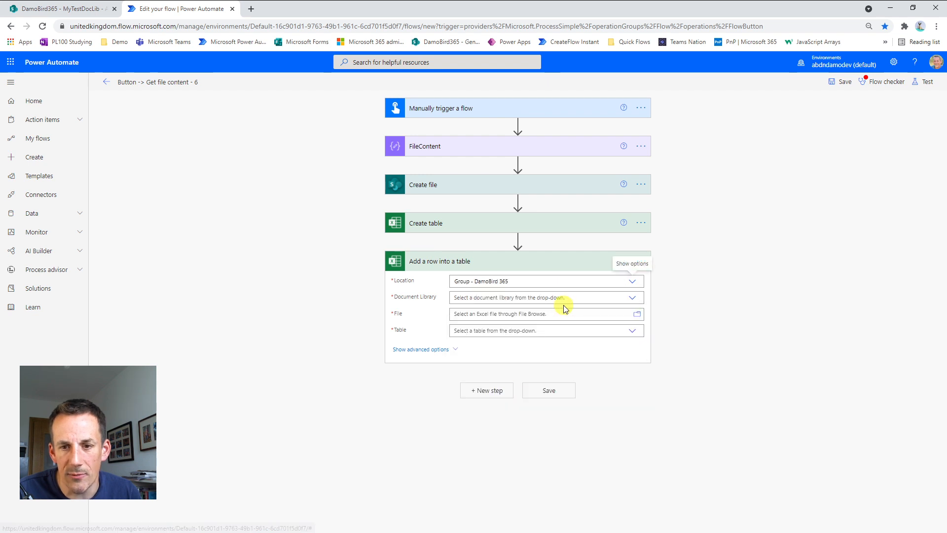
left_click(633, 299)
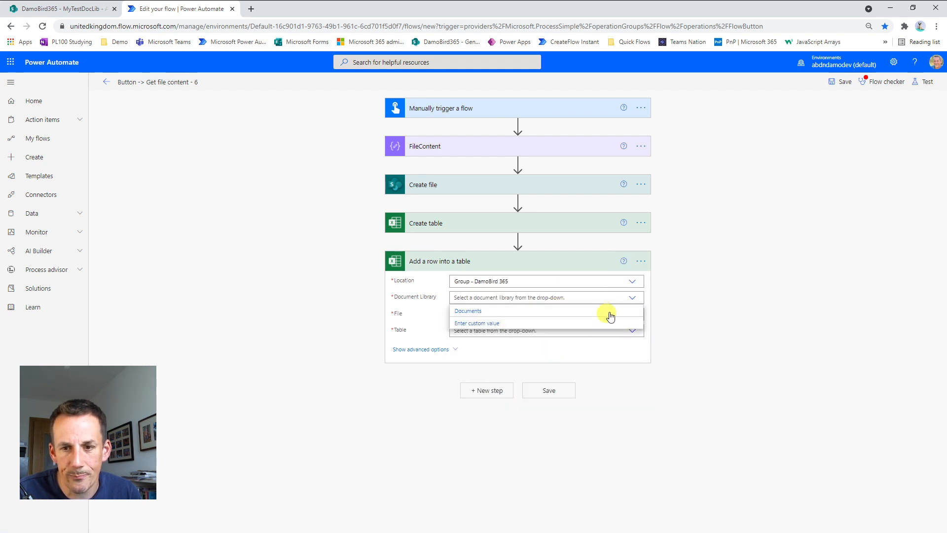
Set the Add a row into a table action's location to Group - DamoBird365 and its document library to MyTestDocLib.
left_click(632, 281)
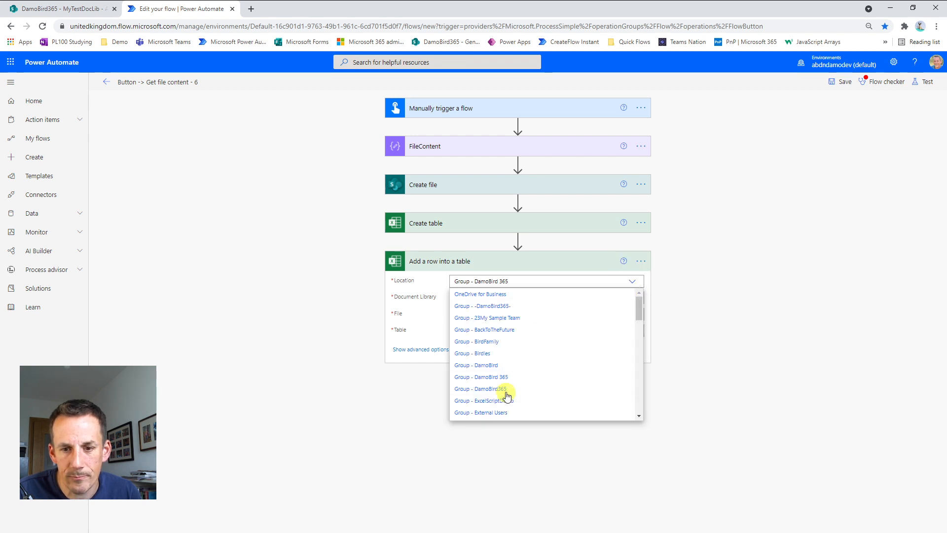
left_click(508, 389)
left_click(633, 299)
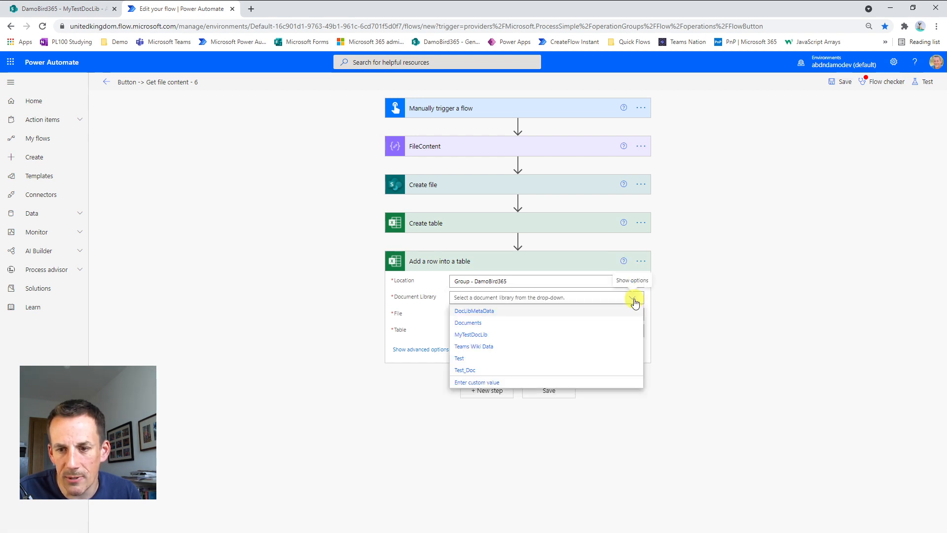
left_click(474, 334)
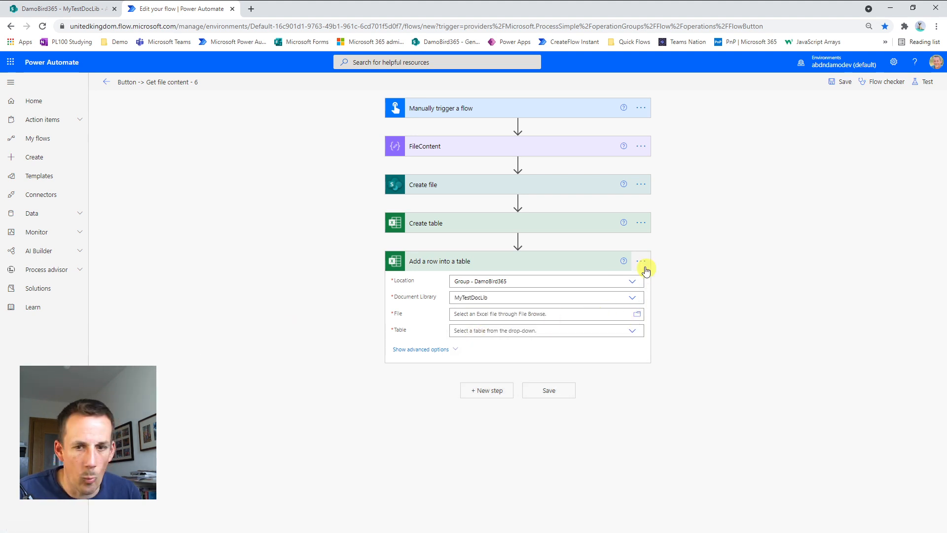
Set the row action's File to the Id from Create file and its Table to a custom value, the name from Create table.
left_click(494, 314)
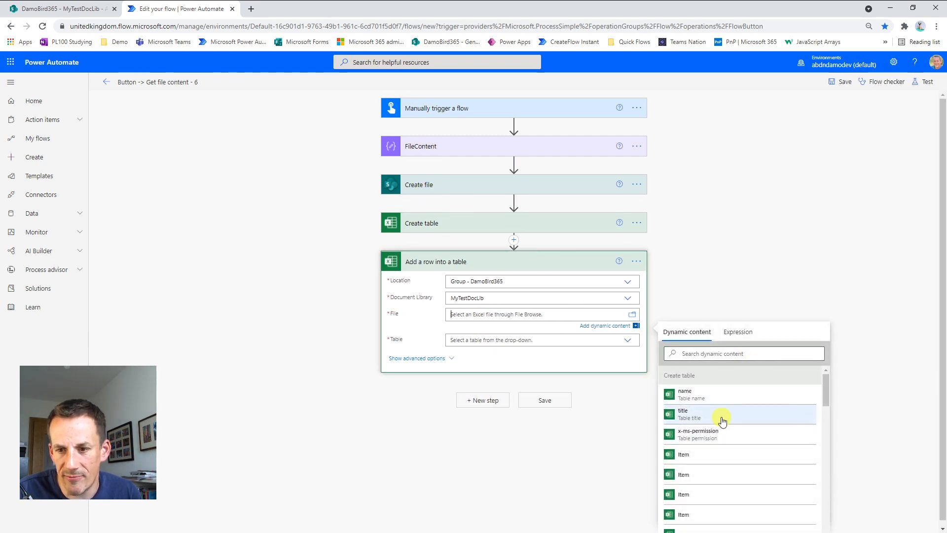
scroll(721, 419, "down", 5)
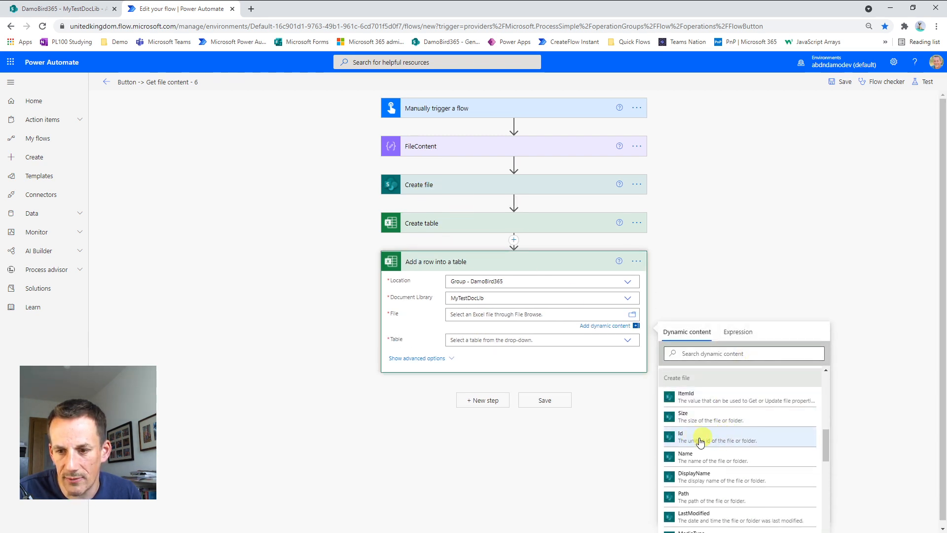
left_click(708, 439)
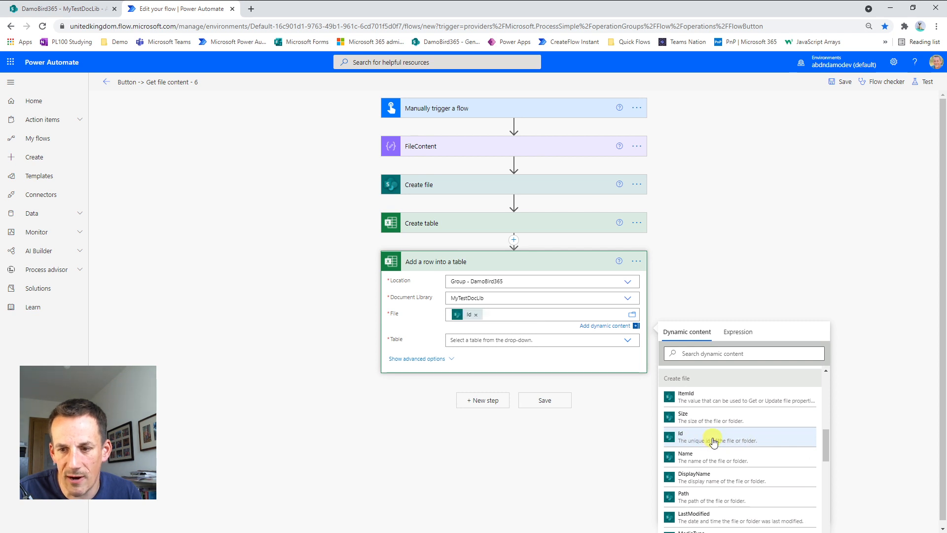
left_click(474, 341)
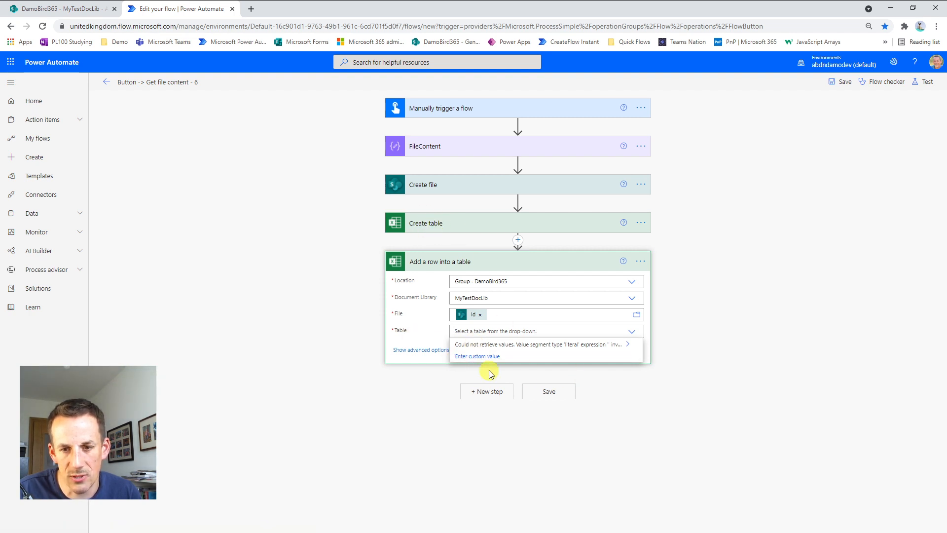
left_click(489, 354)
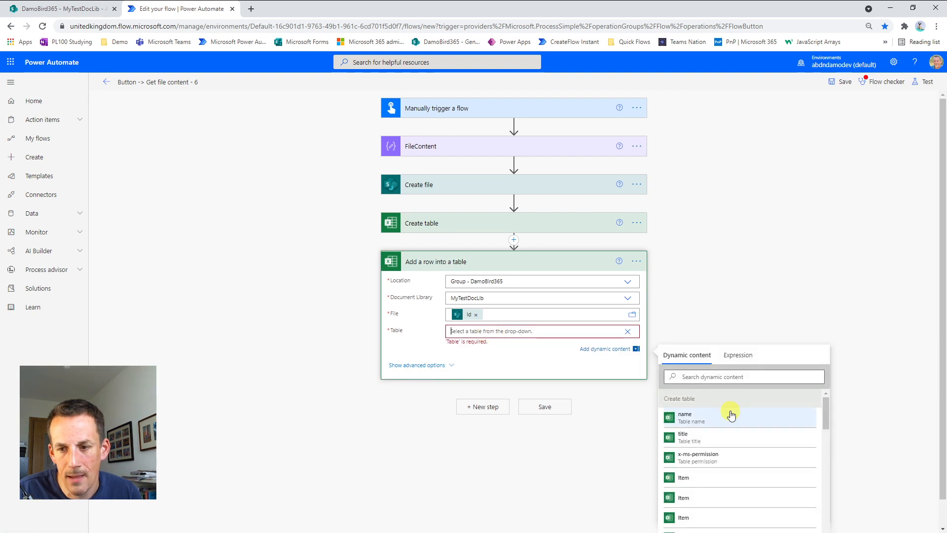
left_click(690, 423)
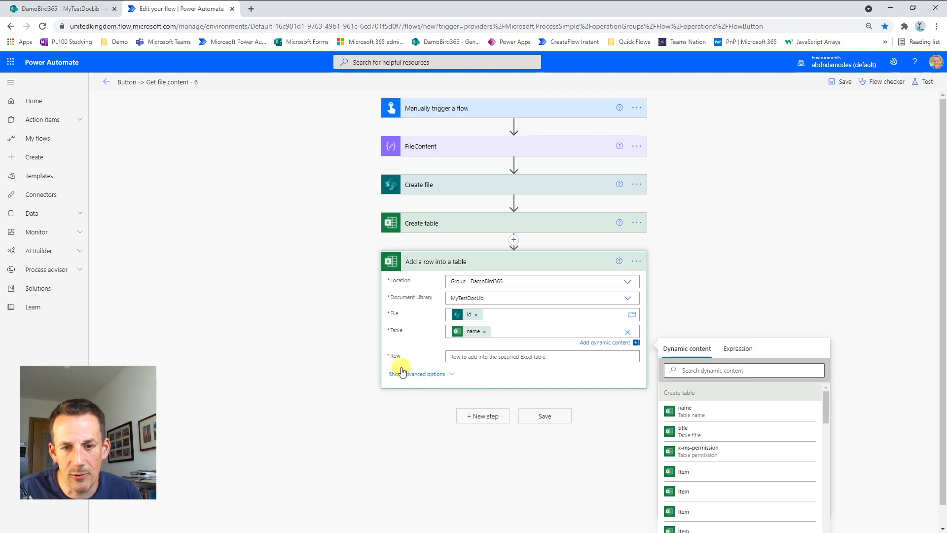
Start a JSON object in the Row value with opening and closing curly braces and blank lines between them.
left_click(460, 356)
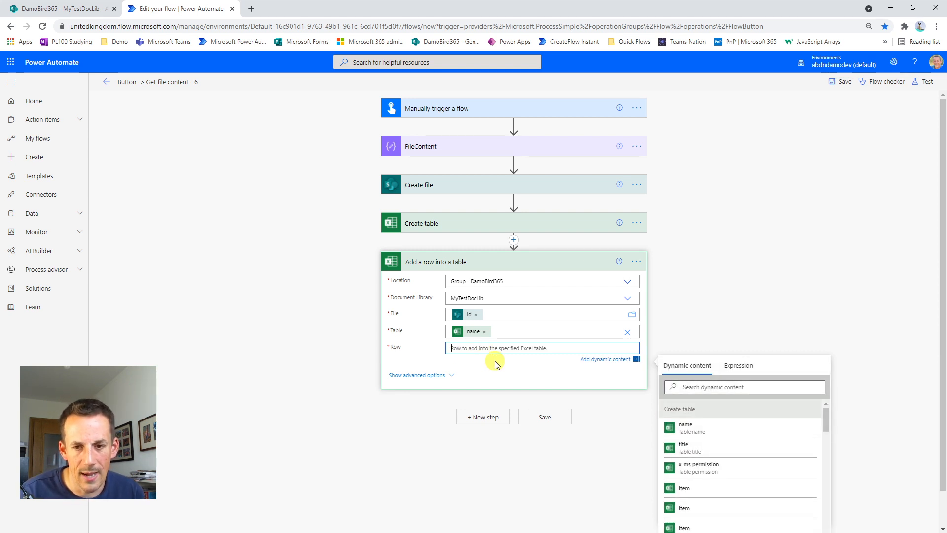
type("{")
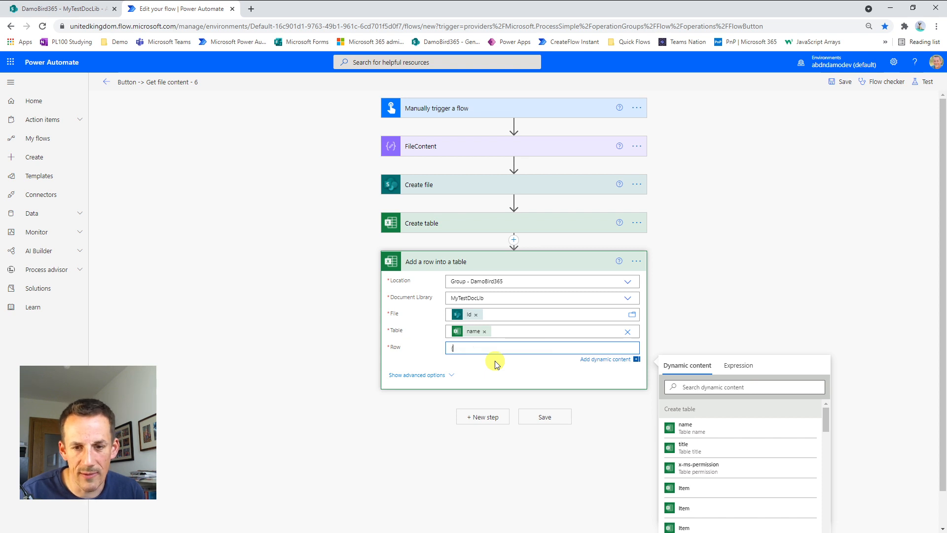
key("Return")
key("Return")
key("Return")
key("Return")
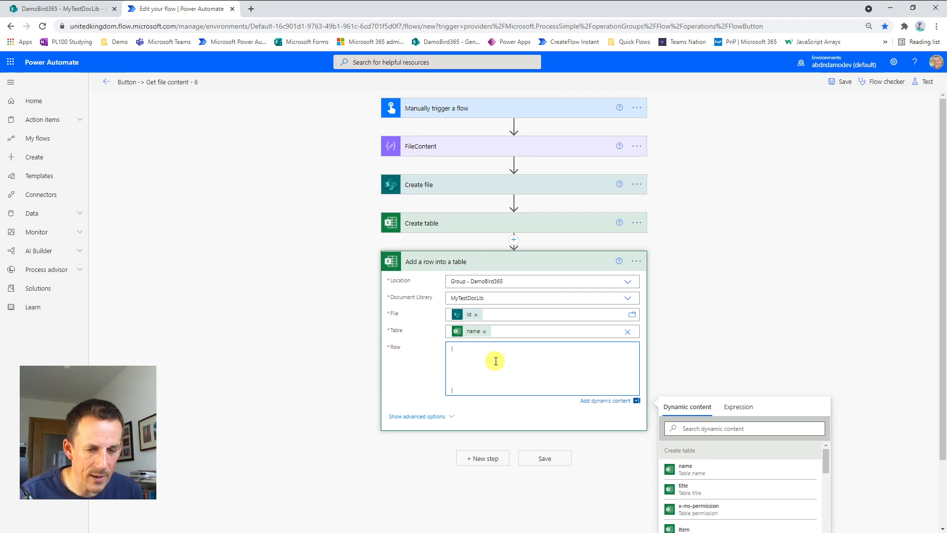
Copy the column names from the Create table action into the Row value between the curly braces.
left_click(452, 221)
triple_click(557, 326)
key("ctrl+c")
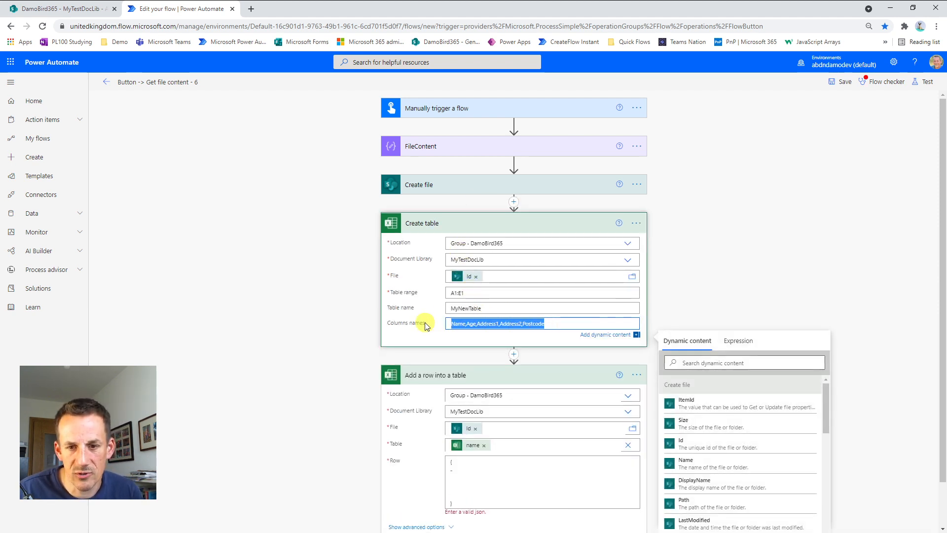
left_click(450, 472)
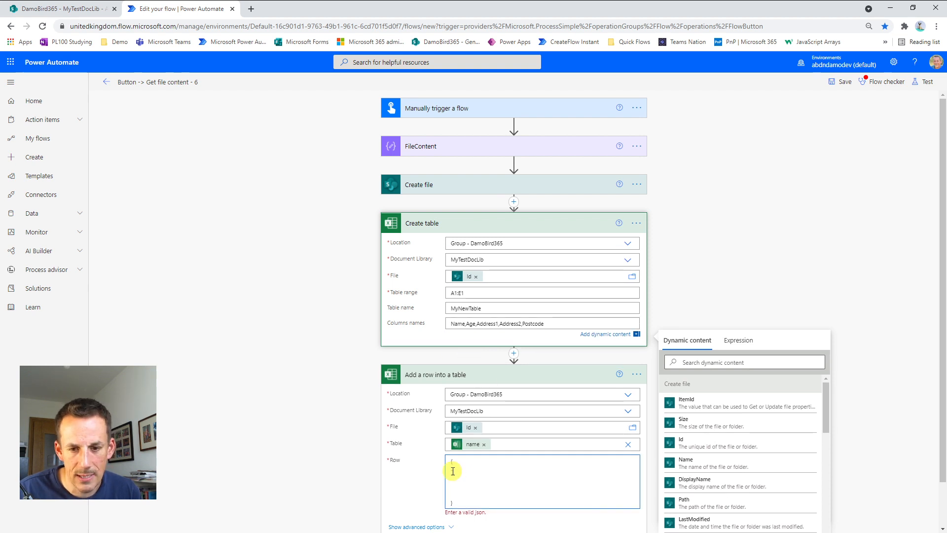
key("ctrl+v")
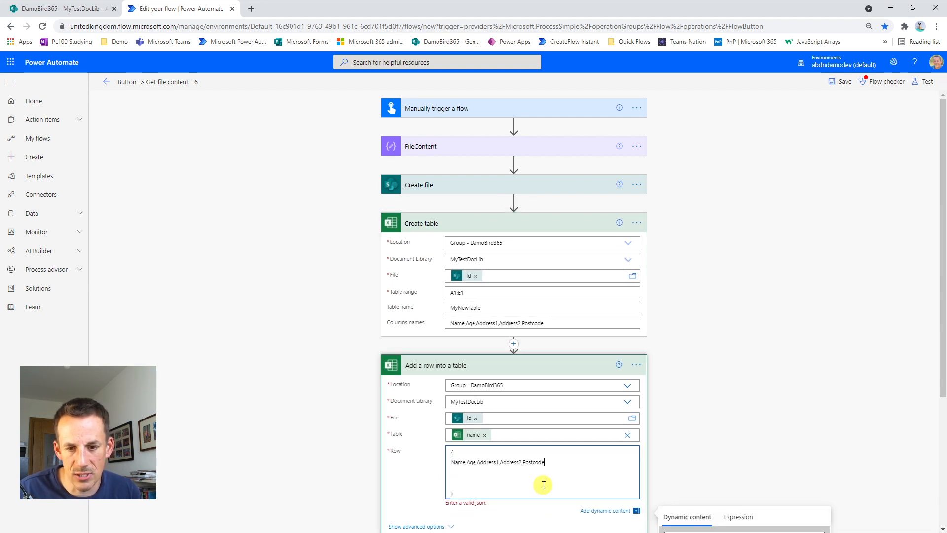
Enclose each of the column names Name, Age, Address1, Address2 and Postcode in double quotes in the Row JSON.
key("Home")
type("\"")
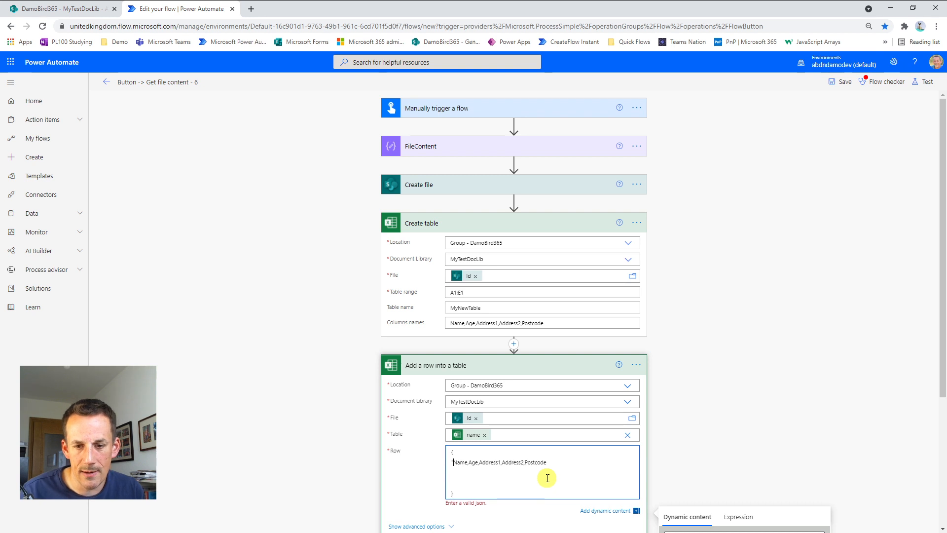
key("Right")
type("\",\"")
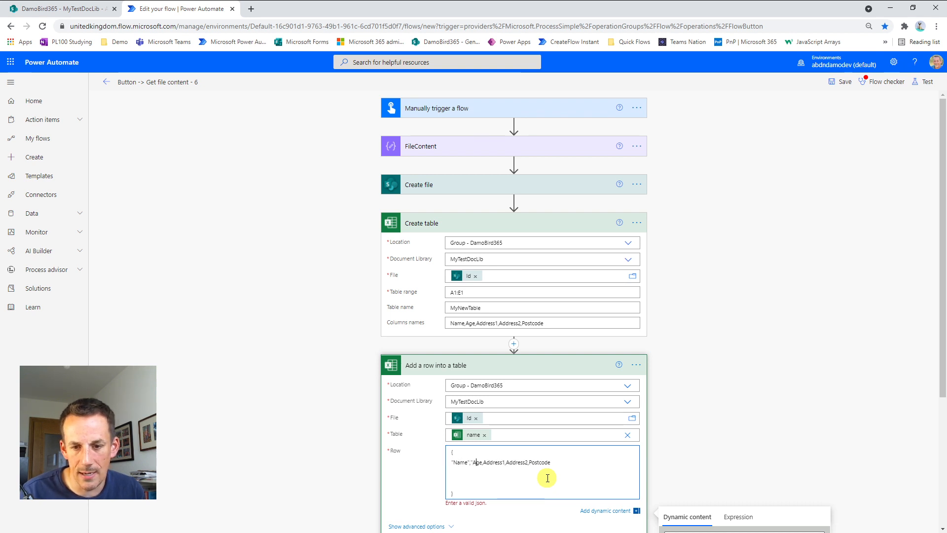
key("Right")
key("Right")
key("Right")
type("\"")
key("Right")
type("\"")
key("Right")
key("Right")
key("Right")
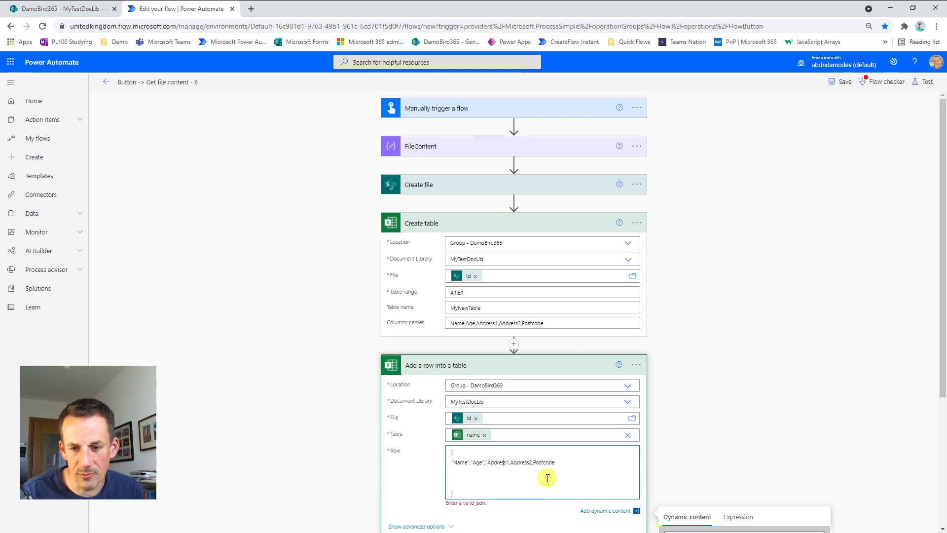
type("\"")
key("Right")
type("\"")
key("Right")
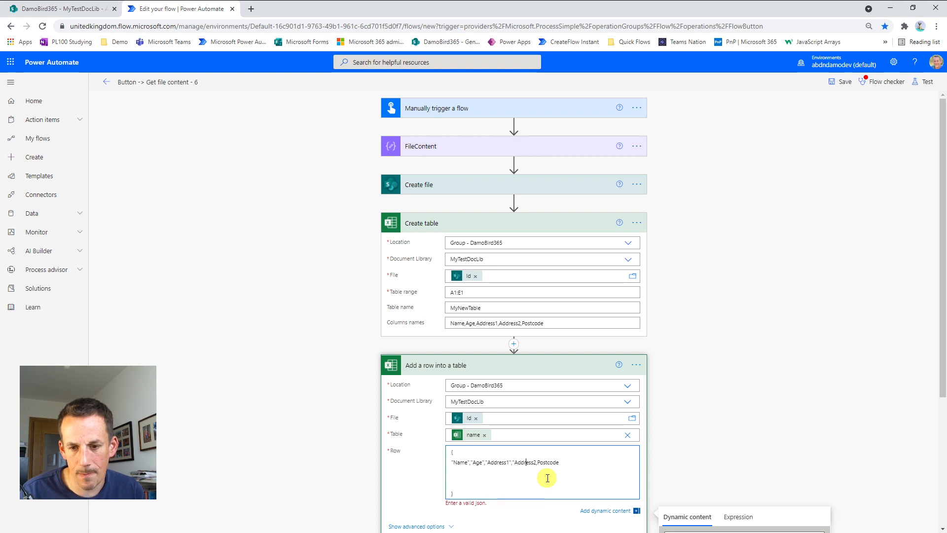
key("End")
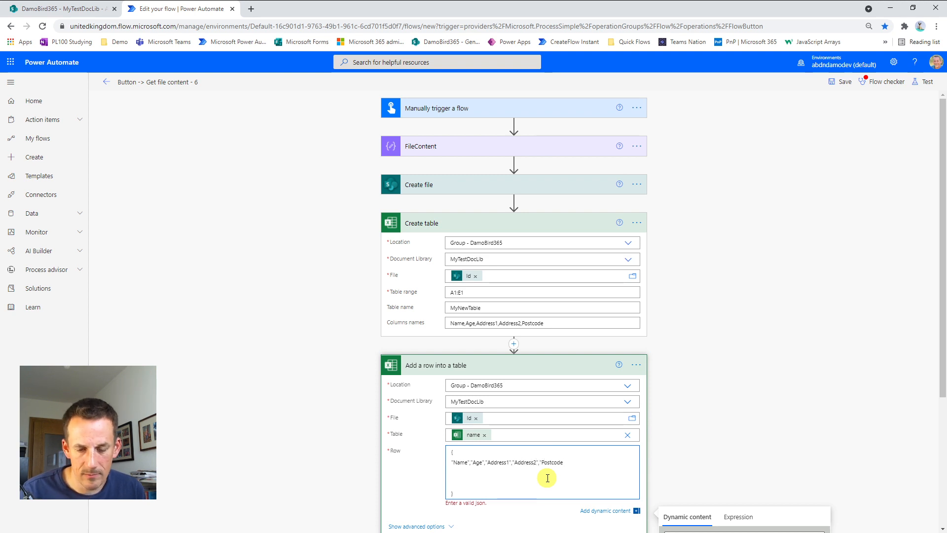
type("\"")
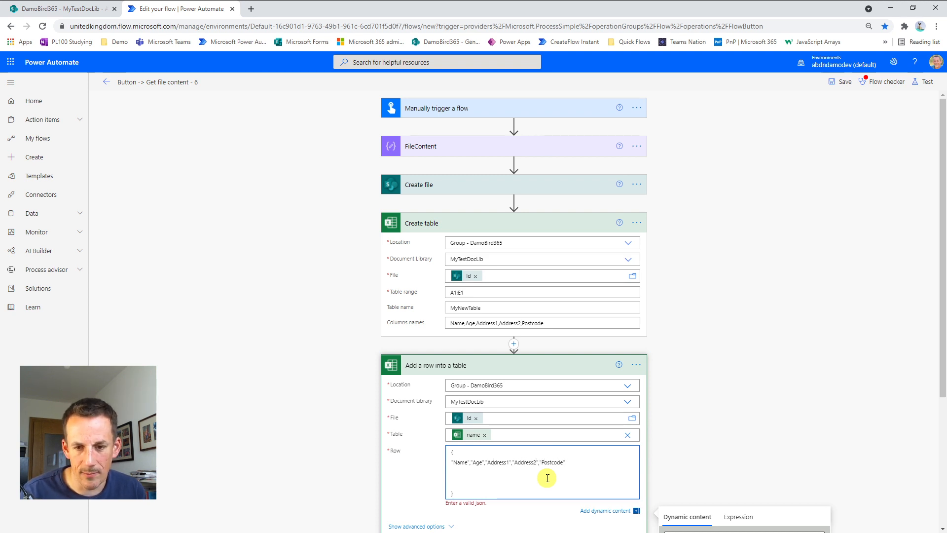
Put each quoted column name on its own line in the Row JSON and remove the blank lines before the closing brace.
key("Left")
key("Left")
key("Left")
key("Left")
key("Left")
key("Left")
key("Left")
key("Left")
key("Left")
key("Return")
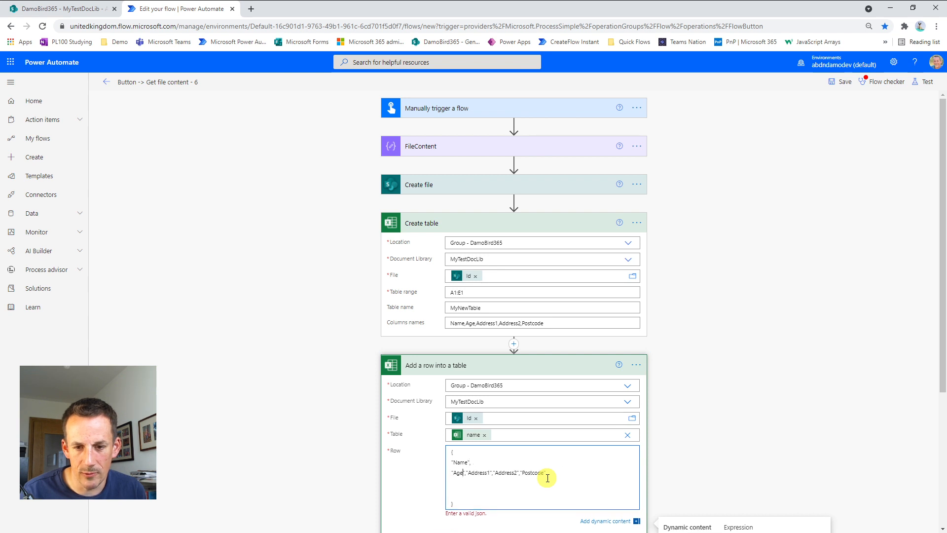
type(",")
key("Return")
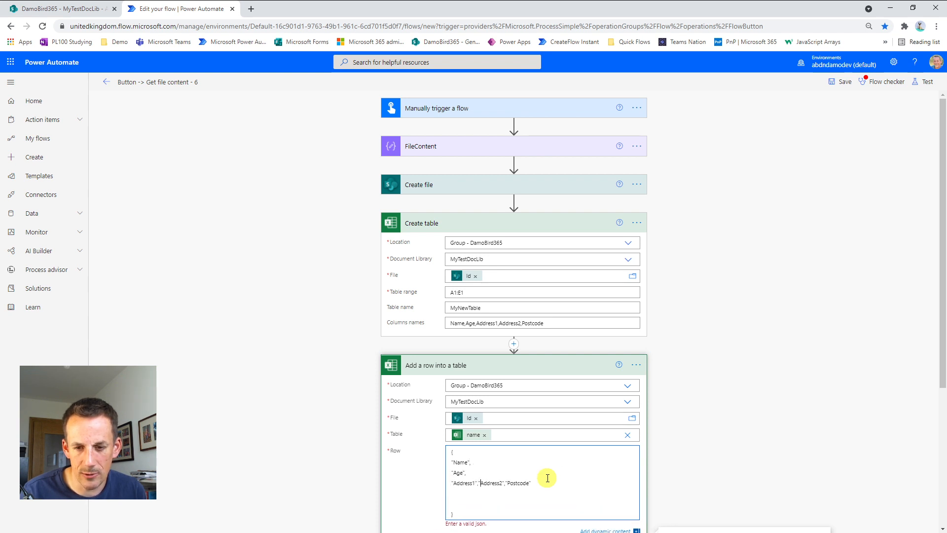
key("Return")
key("Right")
key("Right")
key("Right")
key("Right")
key("Right")
key("Right")
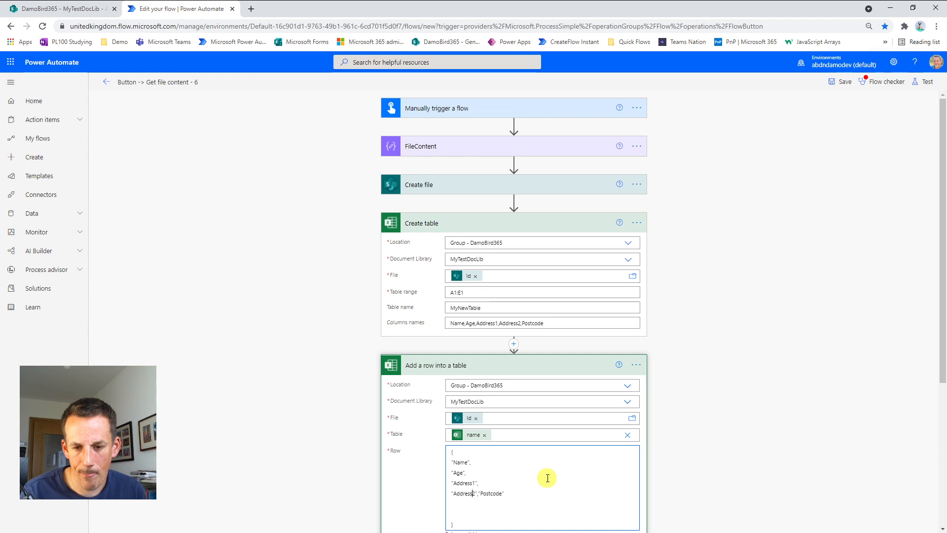
key("Right")
key("Right")
key("Return")
key("End")
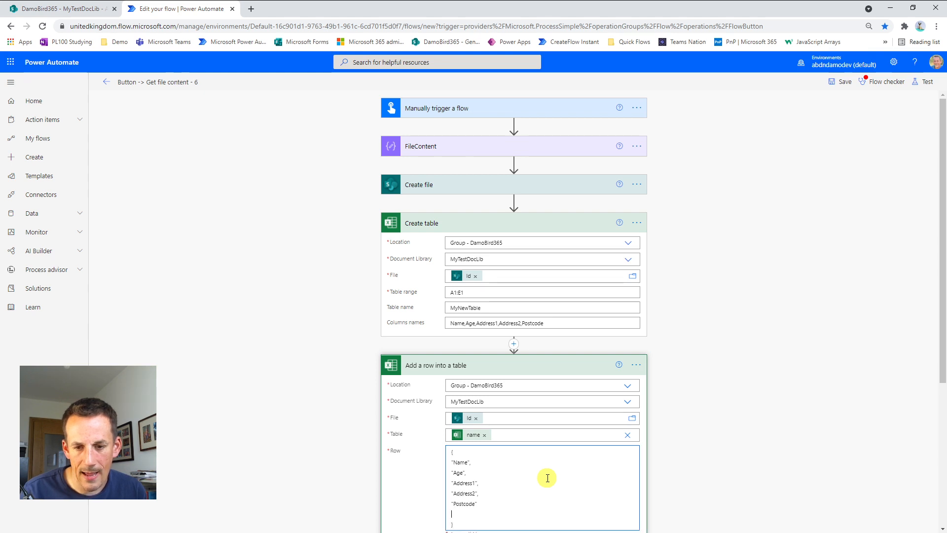
key("Return")
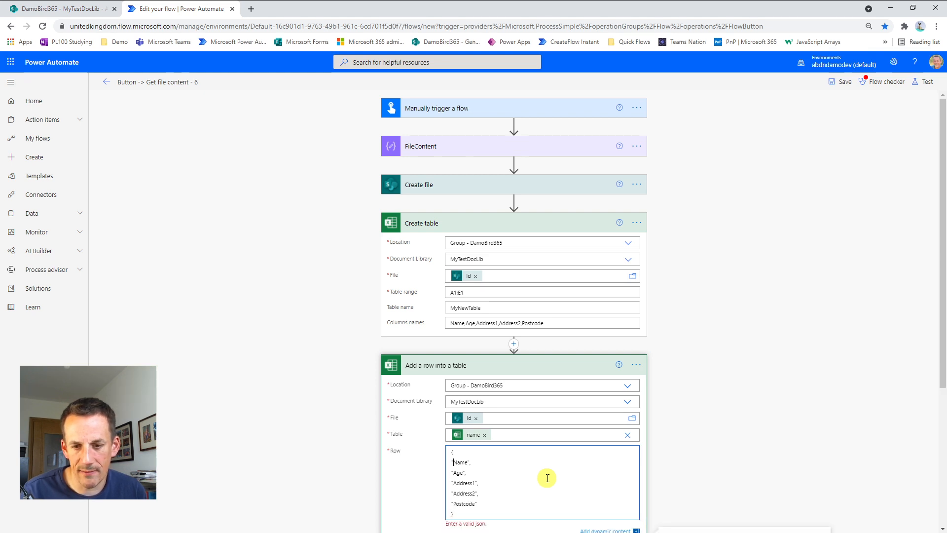
Give the Row JSON keys their values: a first name for Name, "40" for Age and "A House Somewhere" for Address1.
type(",")
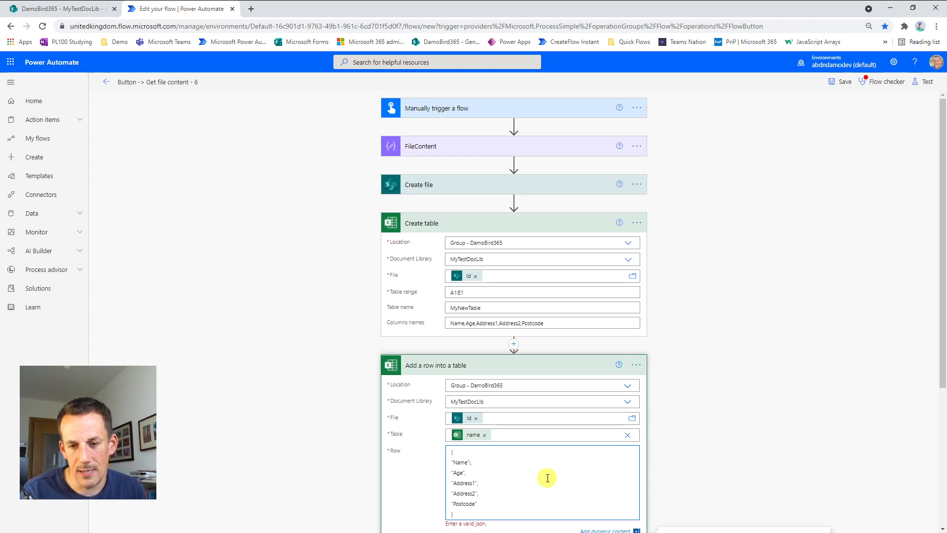
type(":")
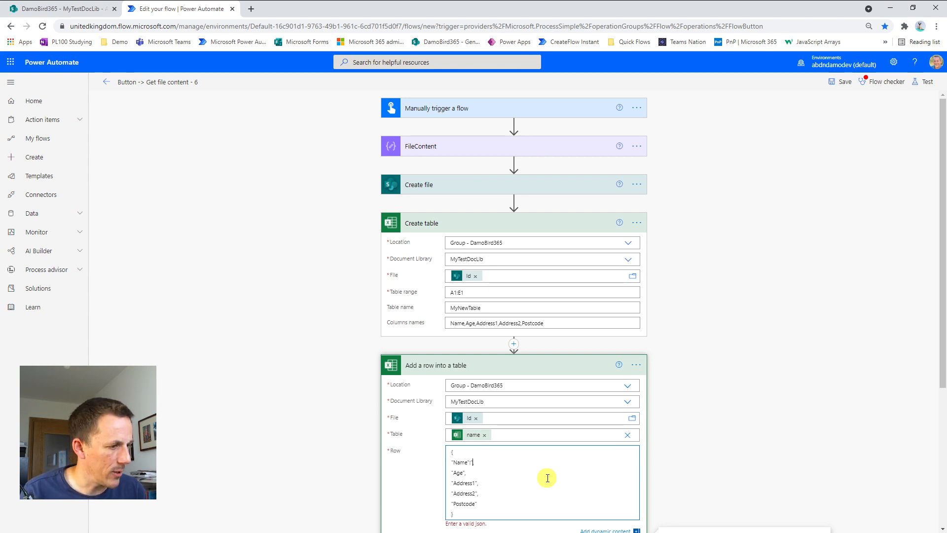
type("\"Damien\",")
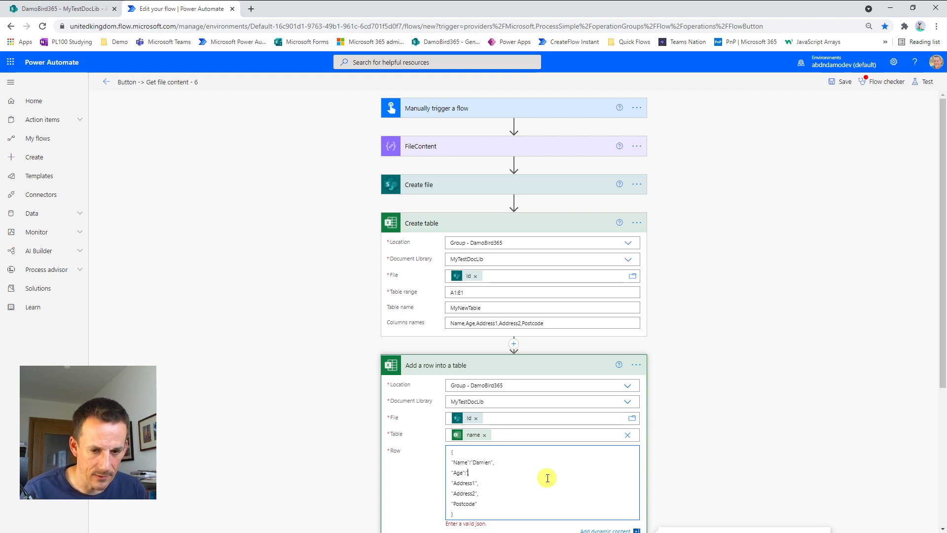
type(":\"40\",")
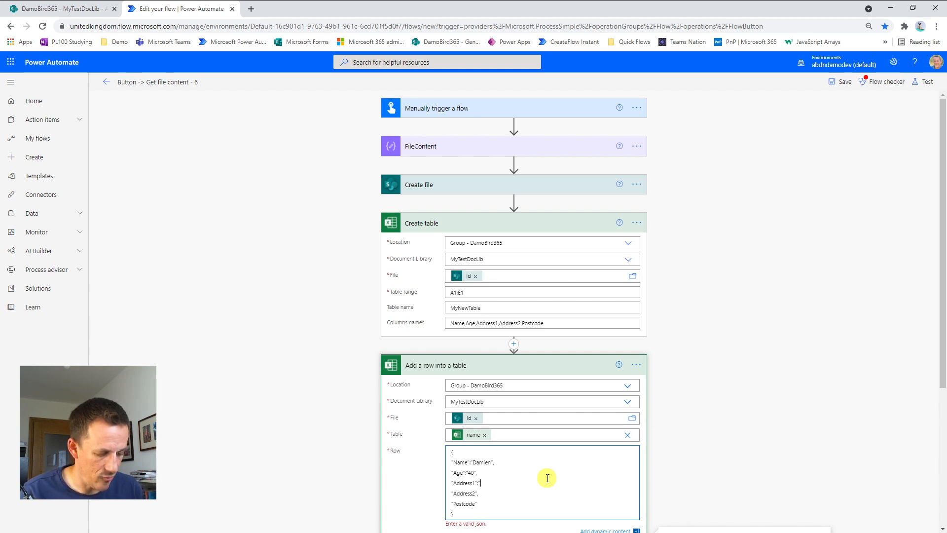
type("A Hou")
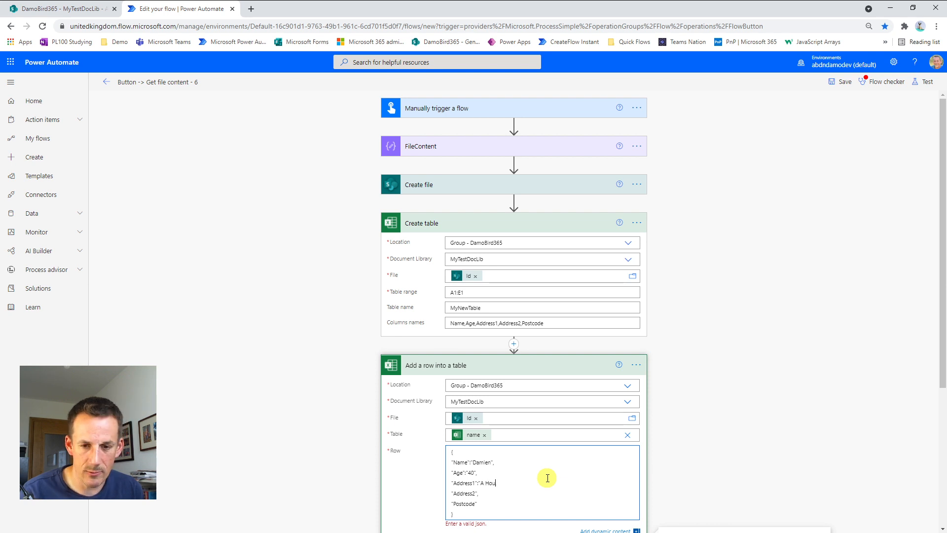
type("se Somewhere")
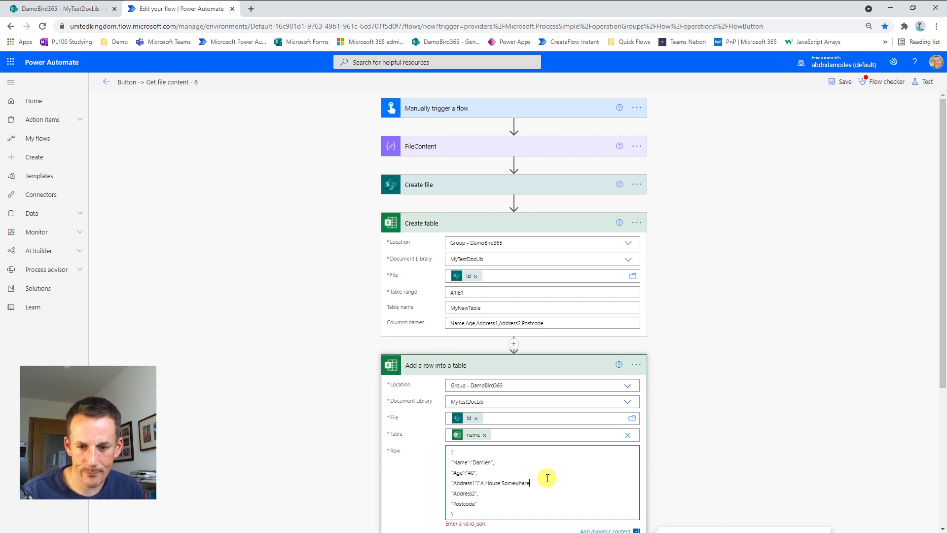
type("\",")
Set Address2 to "Scotland" and enter a postcode value for Postcode in the Row JSON, then leave the field.
key("Down")
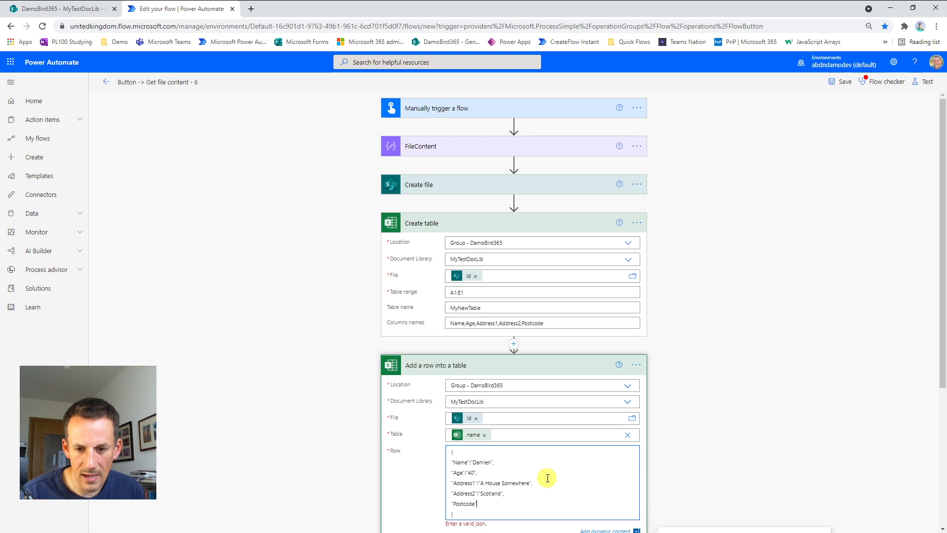
type(":")
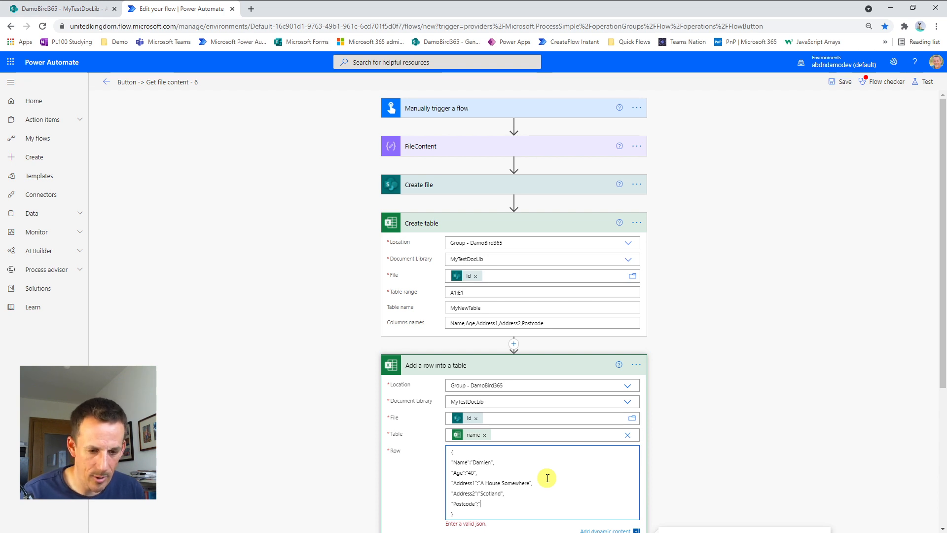
type("\"AB1")
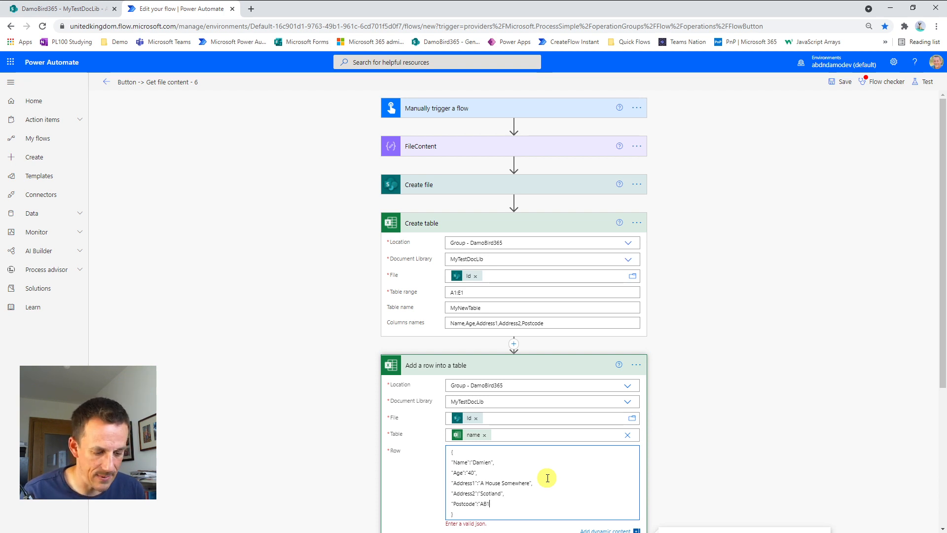
type("01AB")
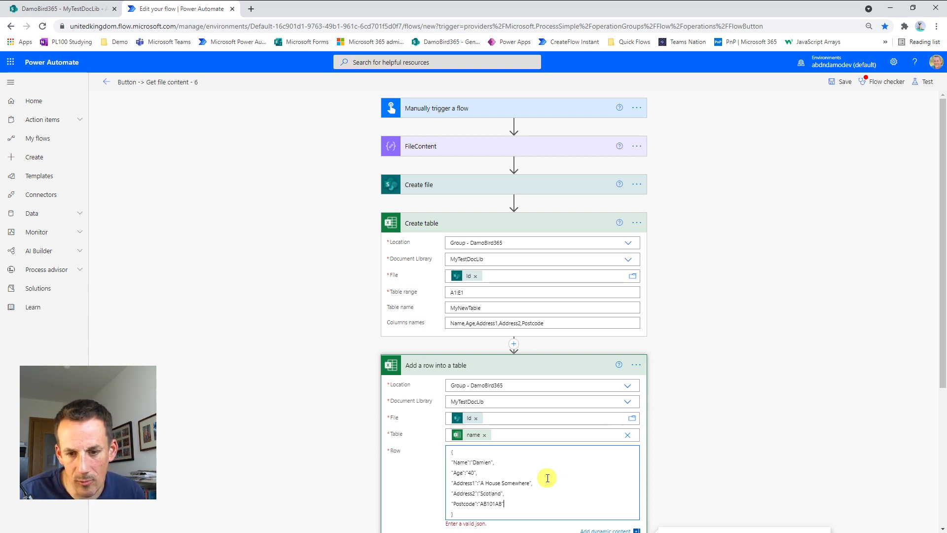
scroll(604, 421, "down", 2)
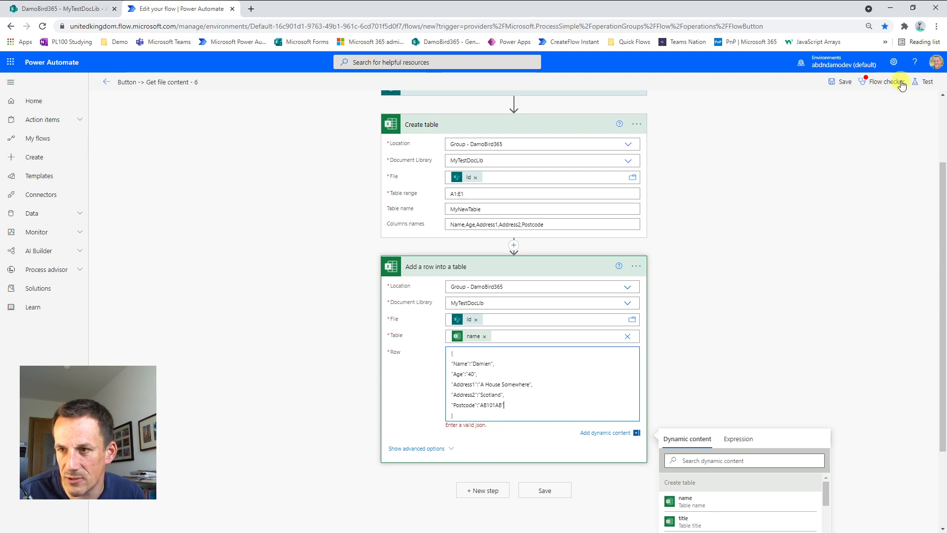
left_click(840, 101)
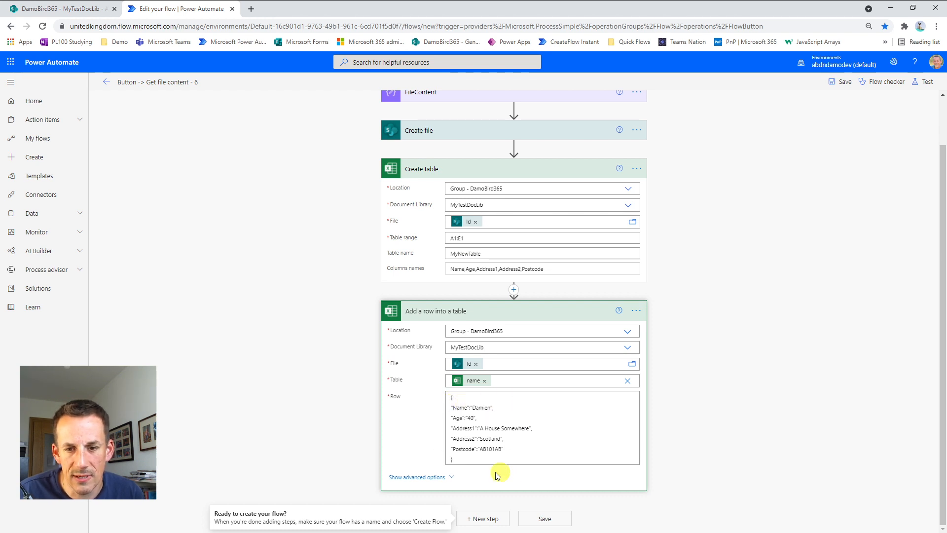
Expand the Create file action and review the settings of the file, table and row actions.
scroll(444, 340, "up", 2)
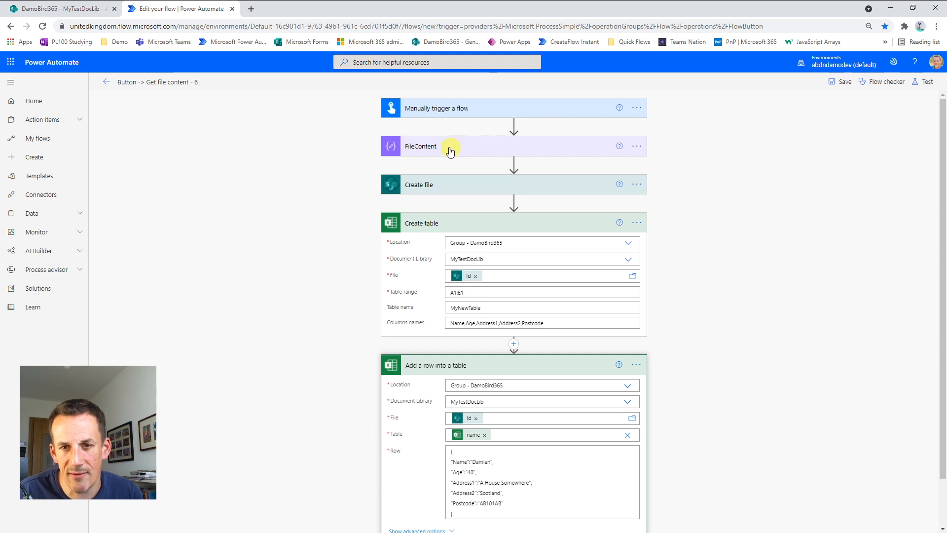
left_click(438, 187)
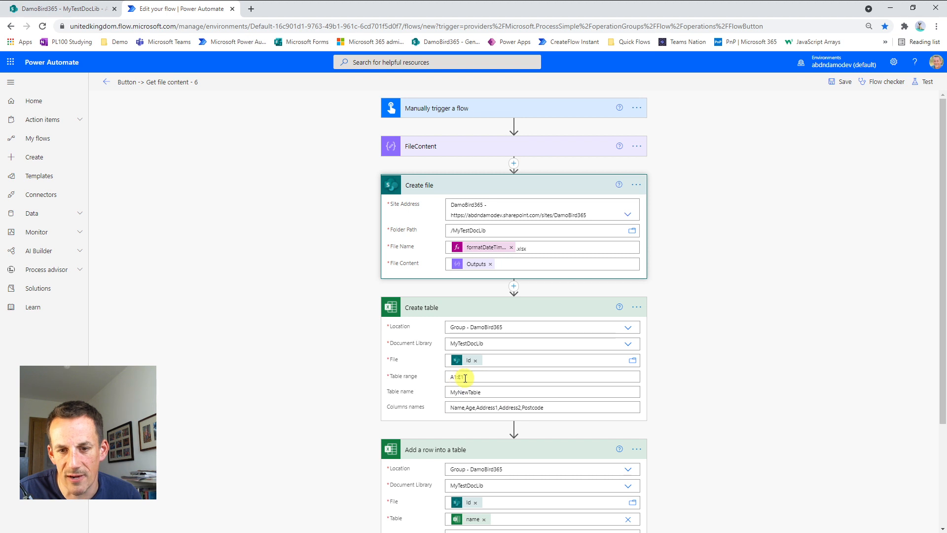
scroll(434, 378, "down", 3)
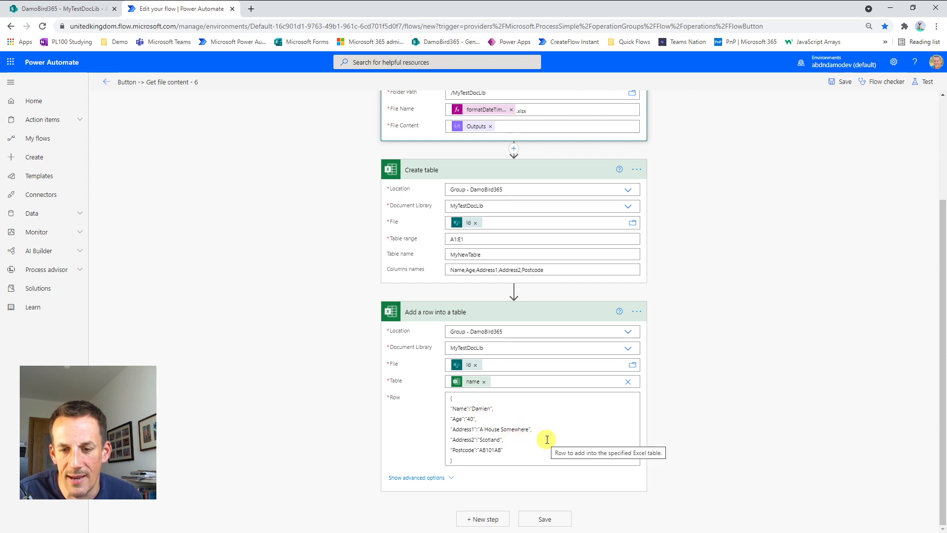
Save the flow and run a manual test of it.
left_click(925, 82)
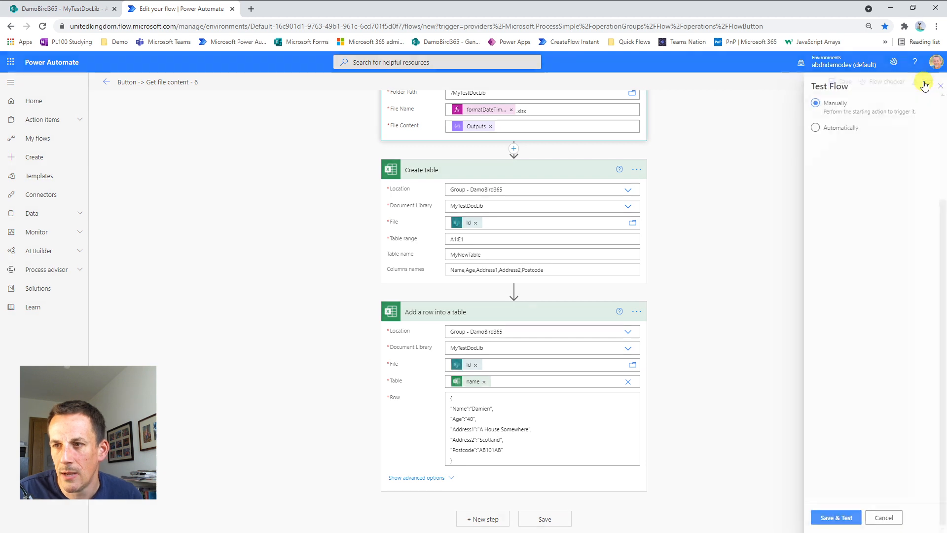
left_click(833, 518)
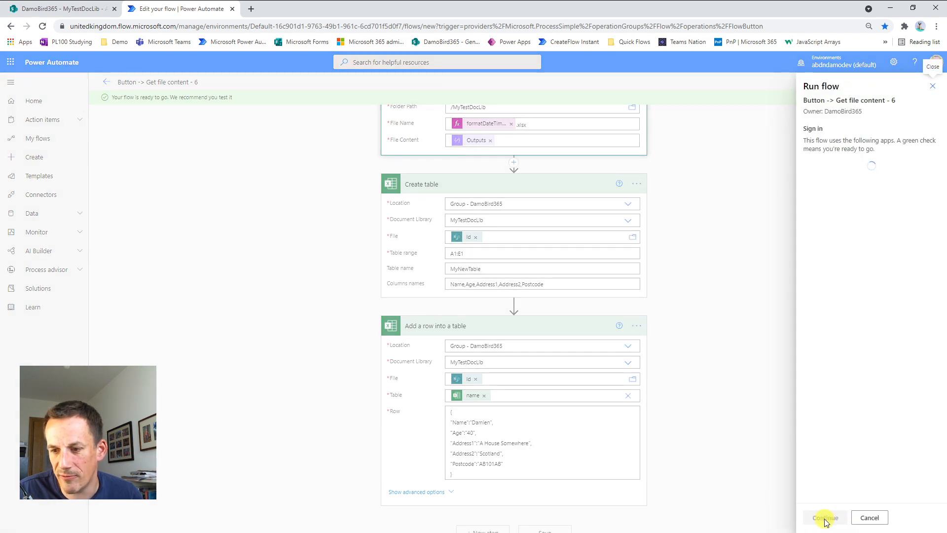
left_click(825, 518)
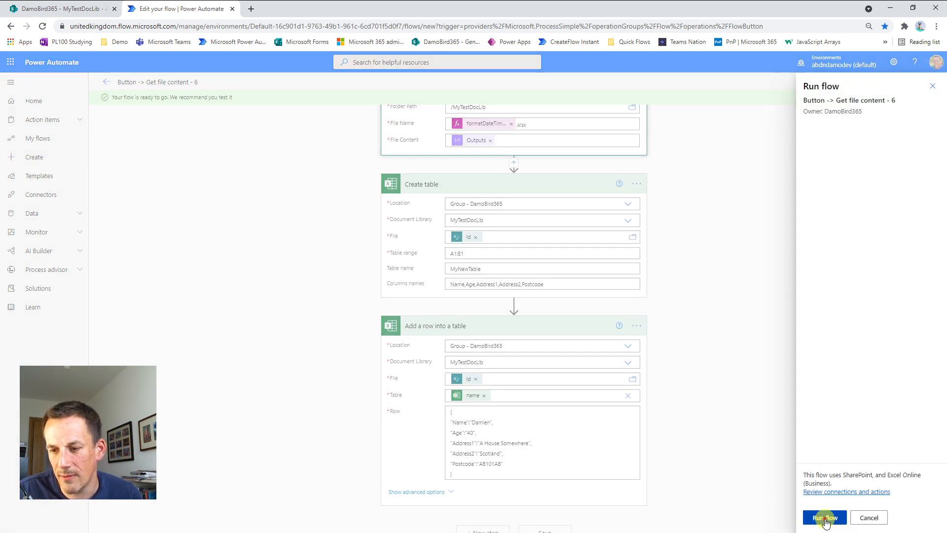
left_click(825, 518)
left_click(825, 518)
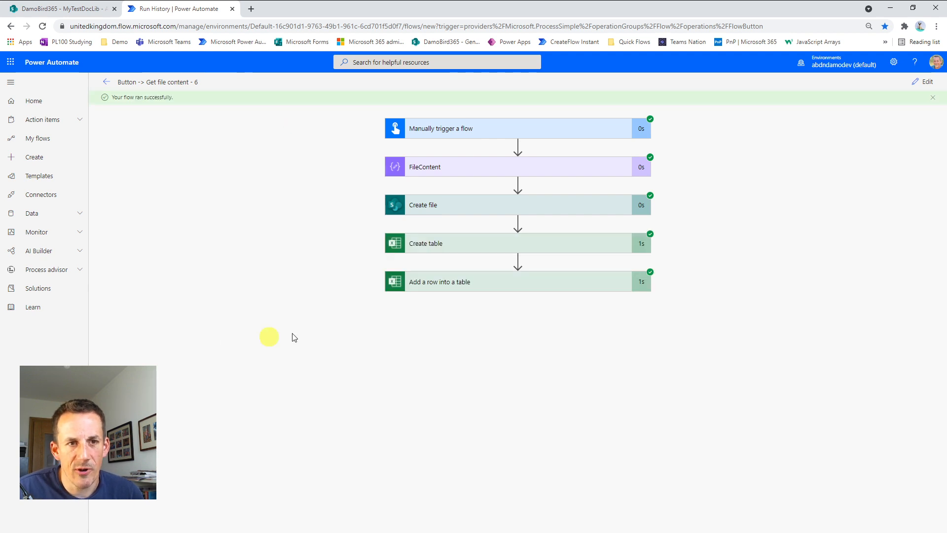
Switch to SharePoint, refresh the MyTestDocLib library and open the newly created workbook to check its table.
left_click(71, 12)
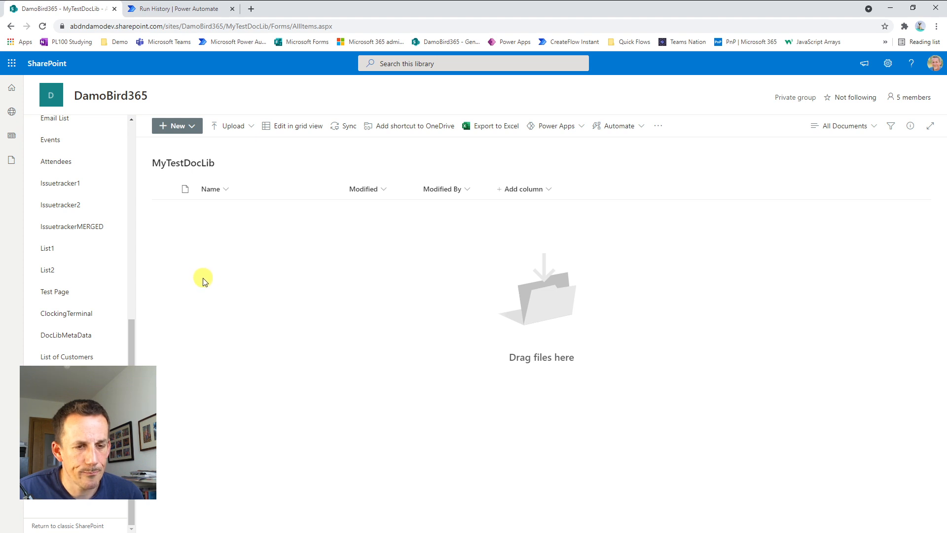
left_click(43, 26)
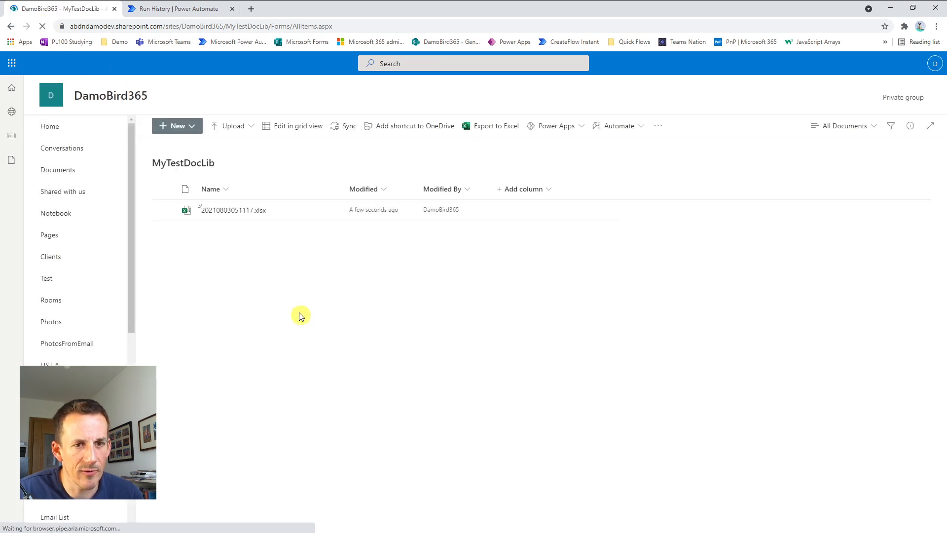
mouse_move(232, 211)
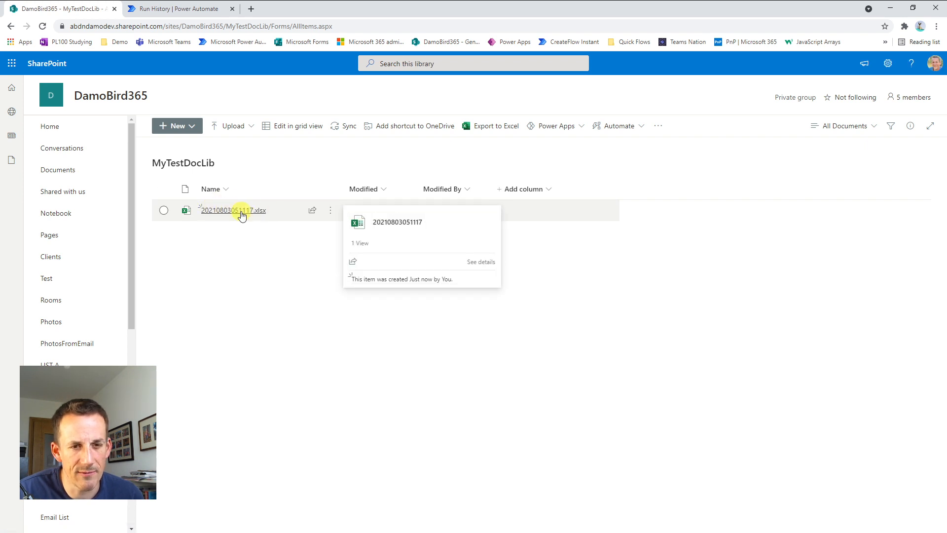
left_click(241, 211)
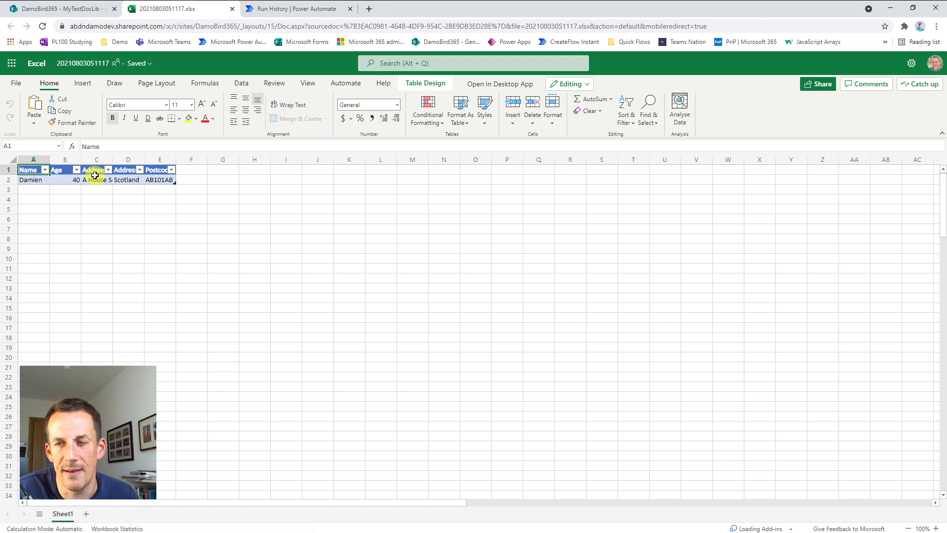
Return to Power Automate and reopen the flow for editing.
left_click(47, 8)
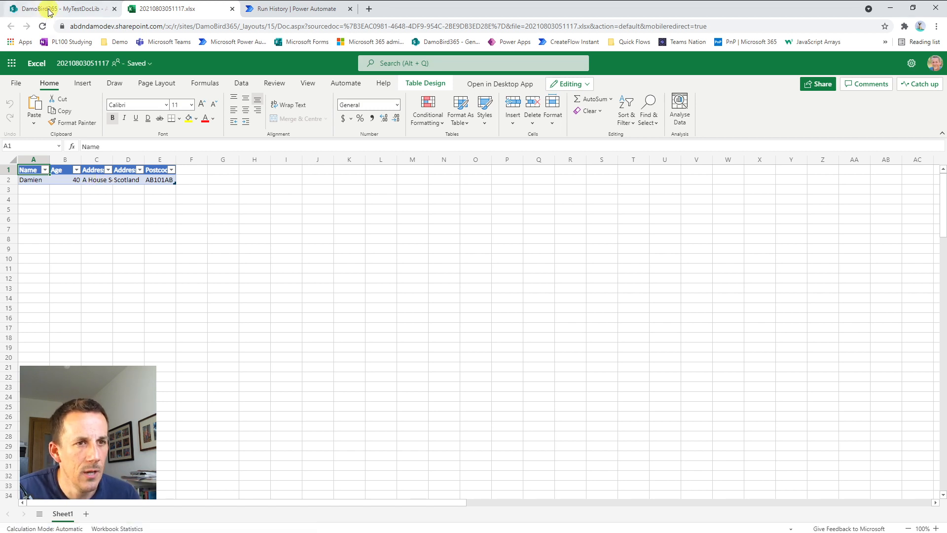
left_click(296, 8)
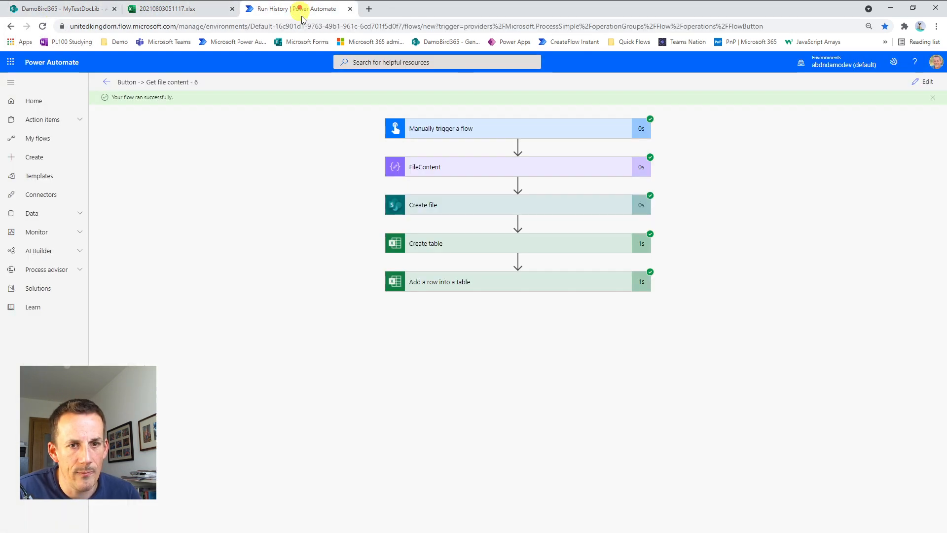
left_click(929, 83)
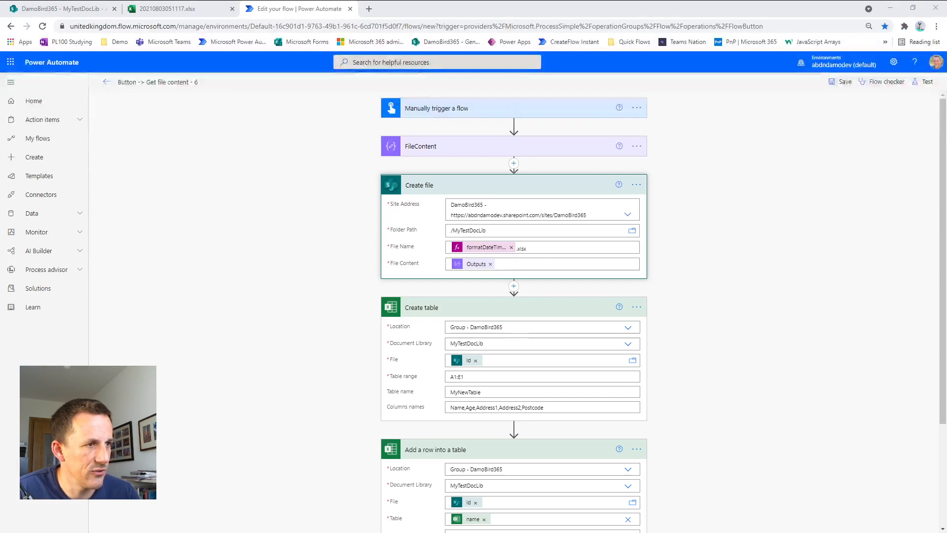
Switch to Notepad++, look through the JSON sample records, copy the whole document and minimize the editor.
key("alt+Tab")
left_click_drag(591, 35, 576, 56)
double_click(576, 55)
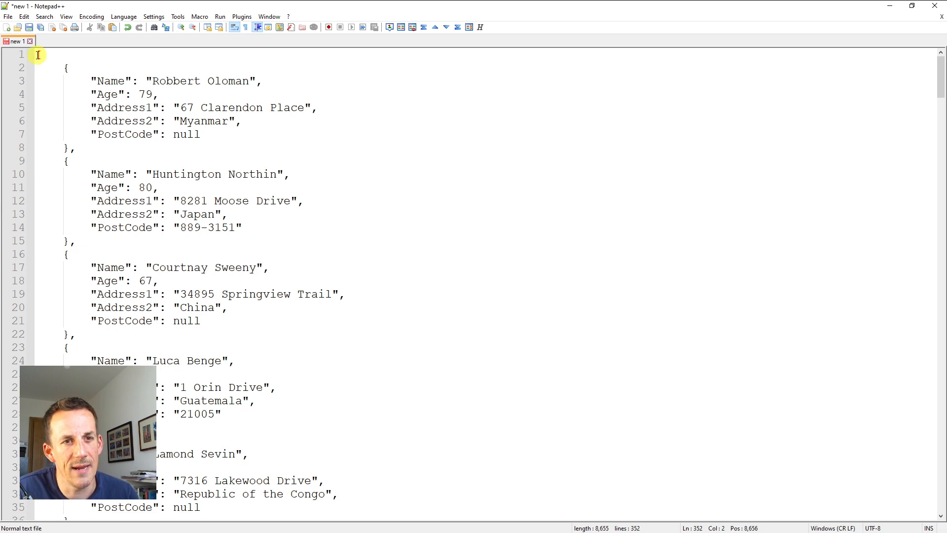
scroll(192, 121, "down", 11)
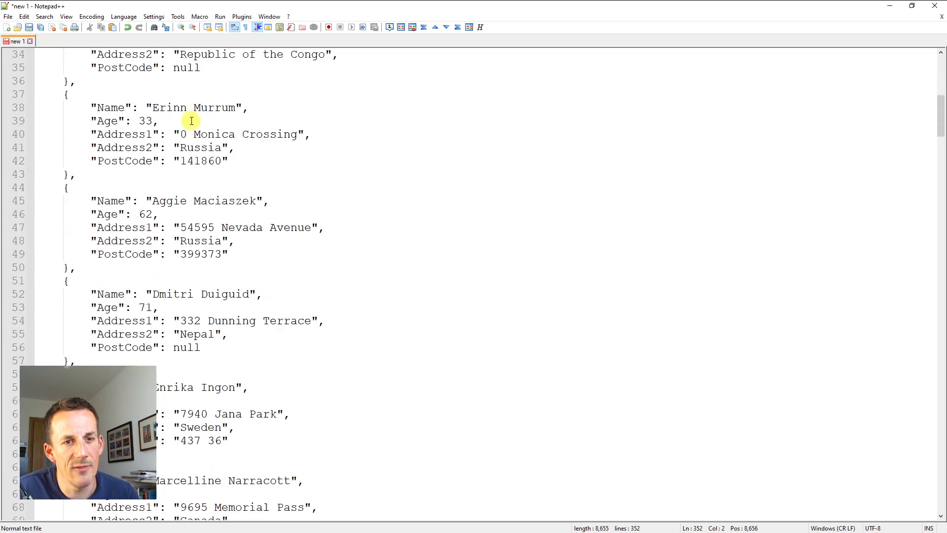
scroll(192, 121, "down", 20)
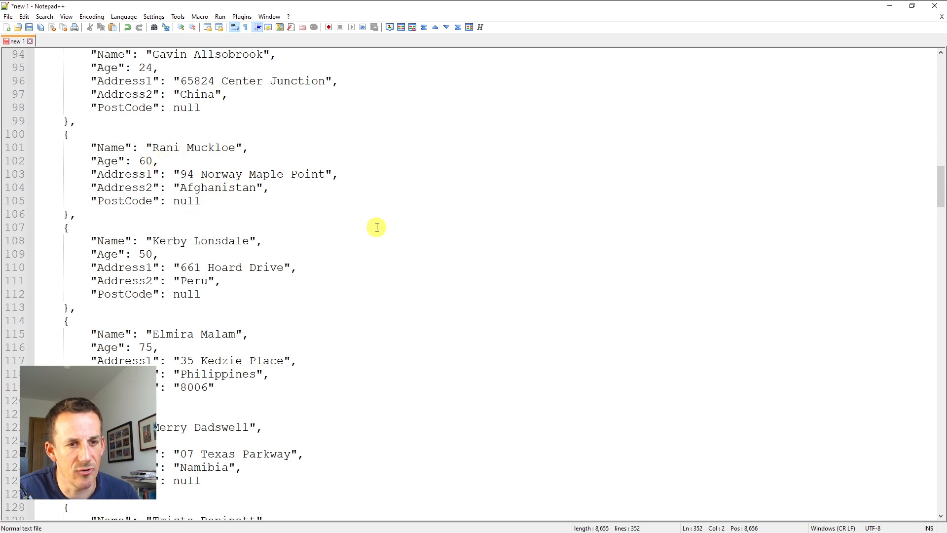
left_click(409, 225)
key("ctrl+a")
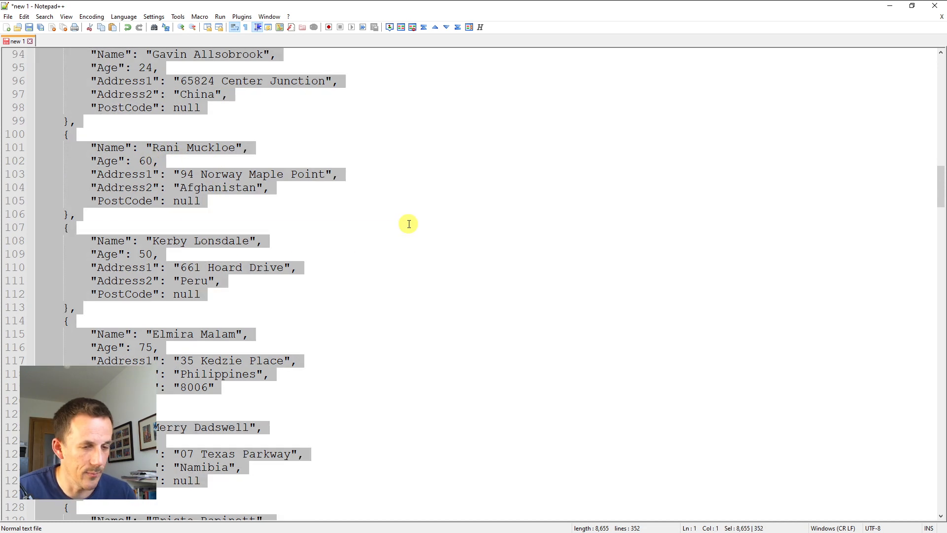
left_click(889, 6)
Add a Compose action directly after the manual trigger, paste the copied JSON records as its input and collapse it.
left_click(514, 126)
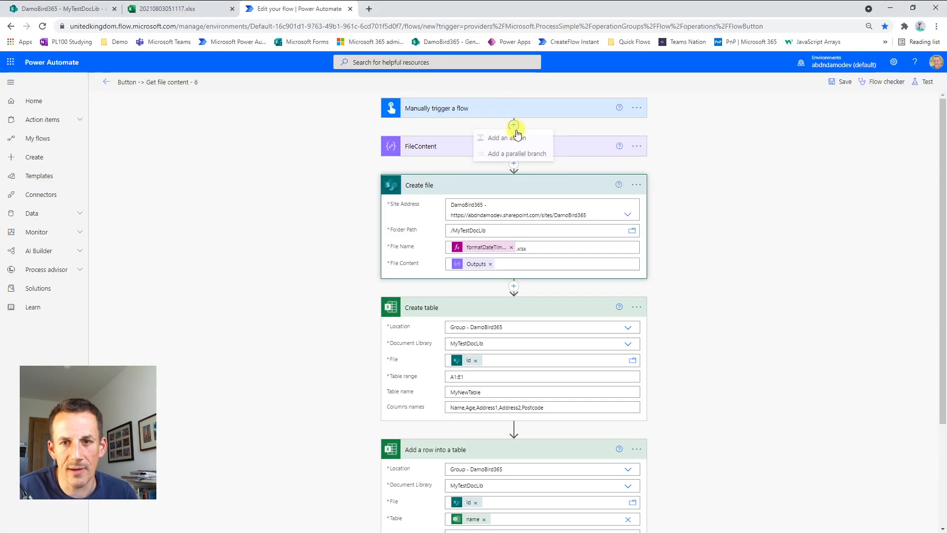
left_click(518, 133)
type("Compose")
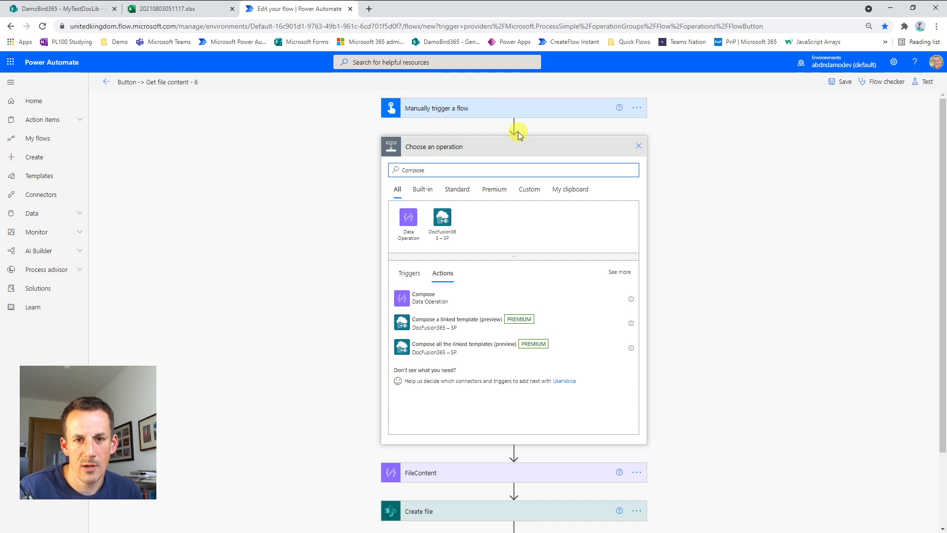
left_click(423, 297)
left_click(469, 168)
key("ctrl+v")
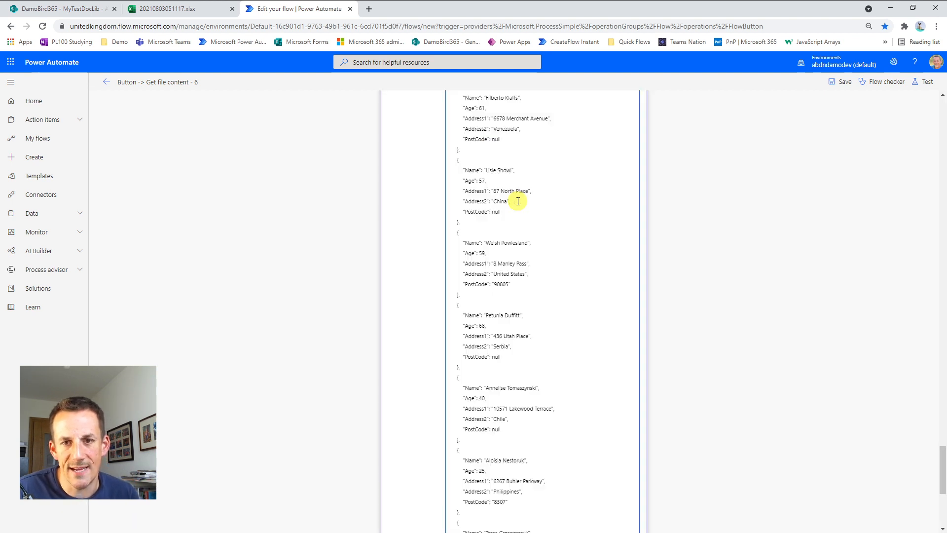
scroll(683, 230, "up", 20)
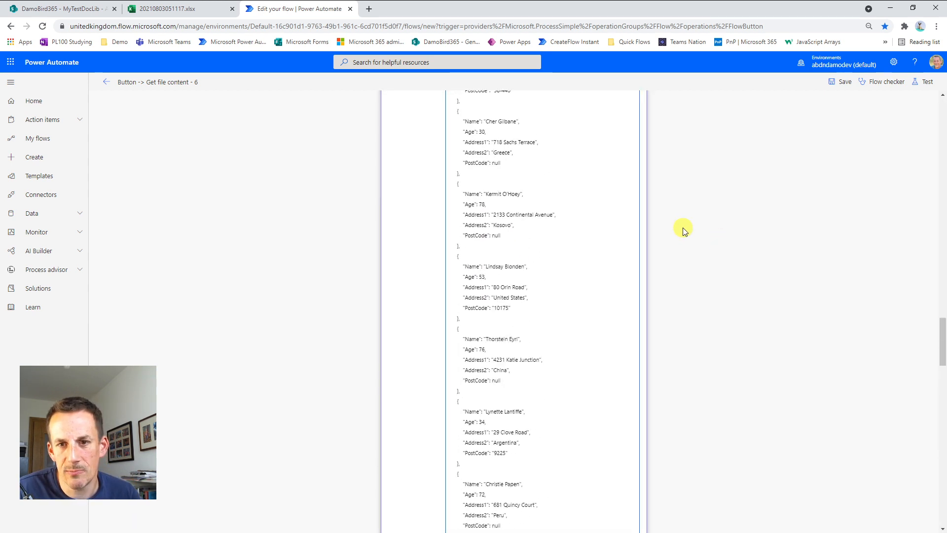
left_click_drag(942, 275, 941, 116)
left_click(472, 148)
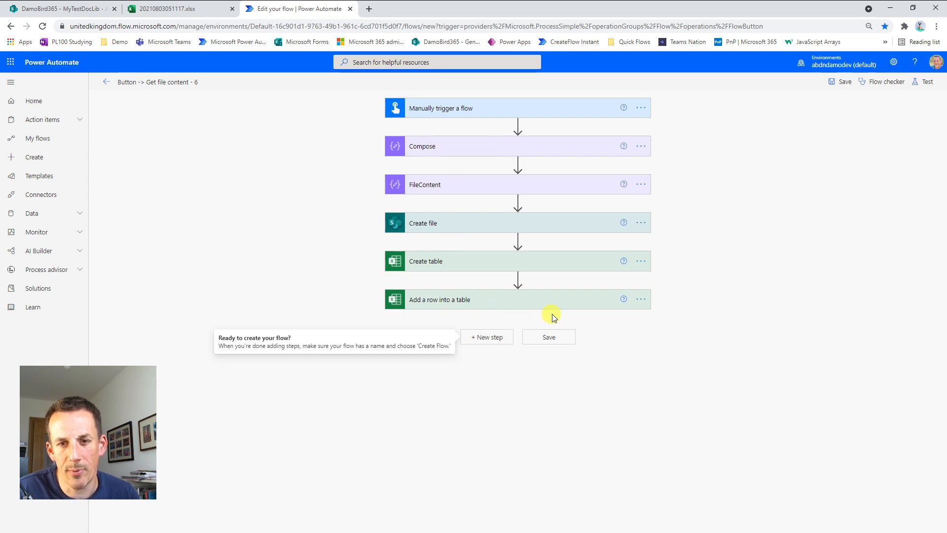
Add an Apply to each loop between the Create table and Add a row into a table actions.
left_click(518, 280)
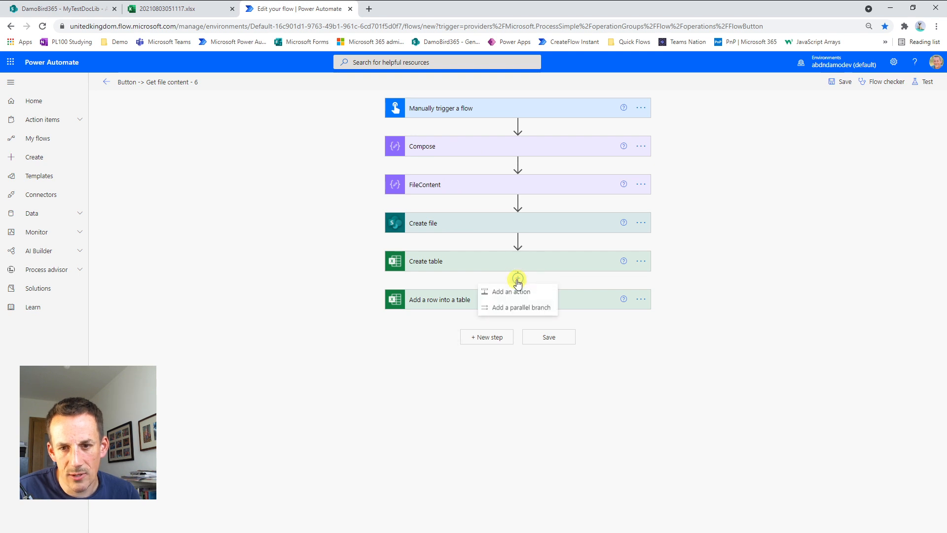
left_click(513, 291)
type("ap")
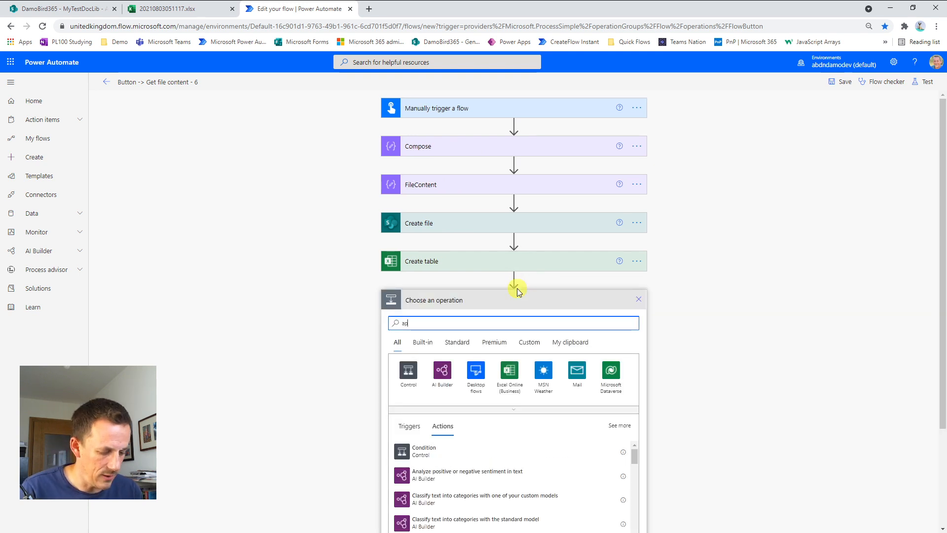
type("ply an")
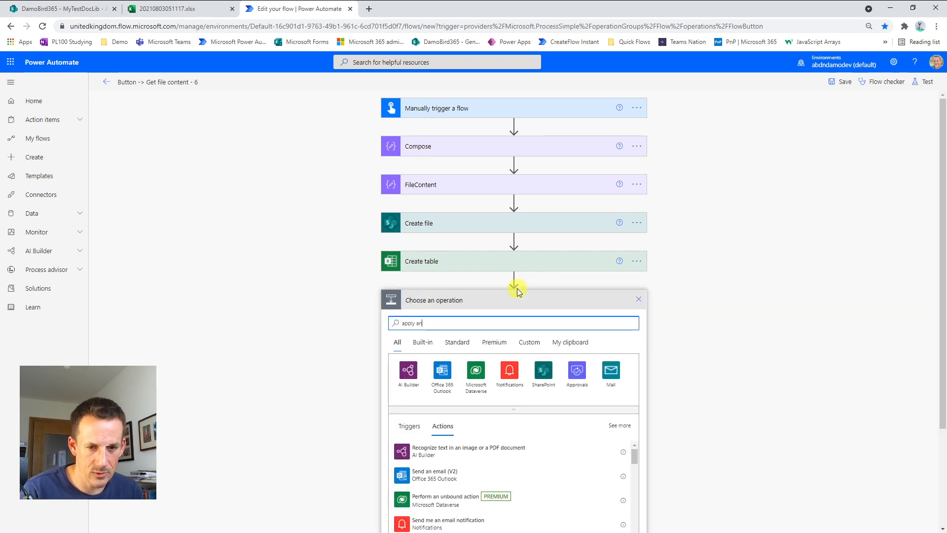
key("BackSpace")
key("BackSpace")
type("to each")
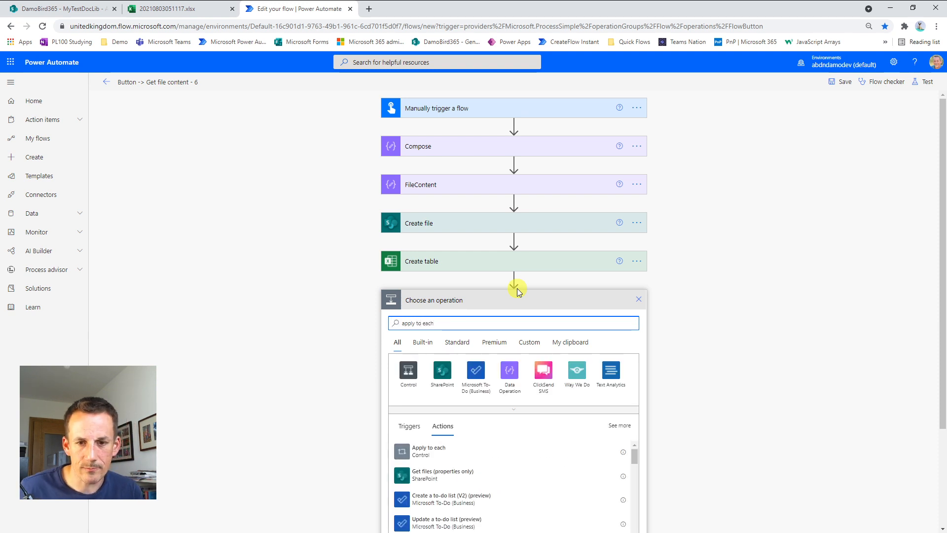
left_click(424, 450)
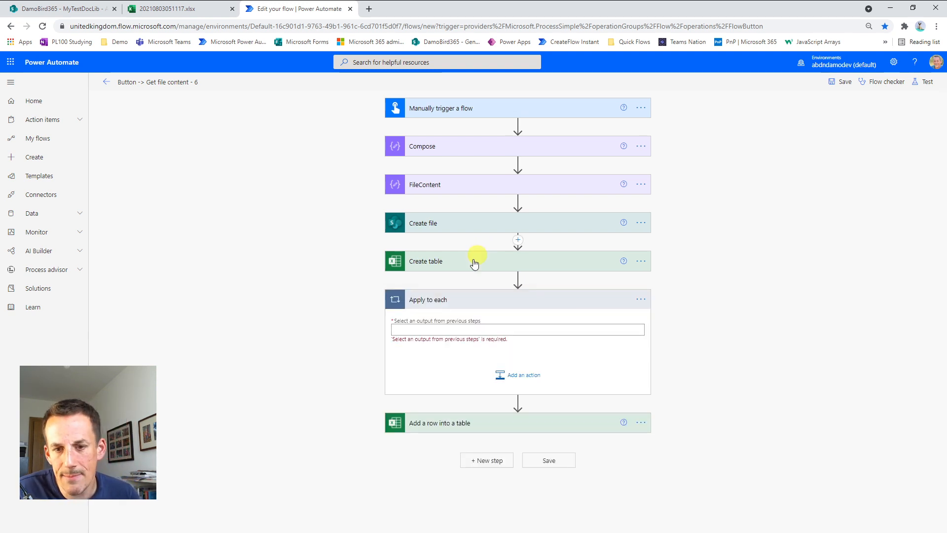
Set the loop's input to the Compose Outputs and move the Add a row into a table action inside the loop.
left_click(421, 333)
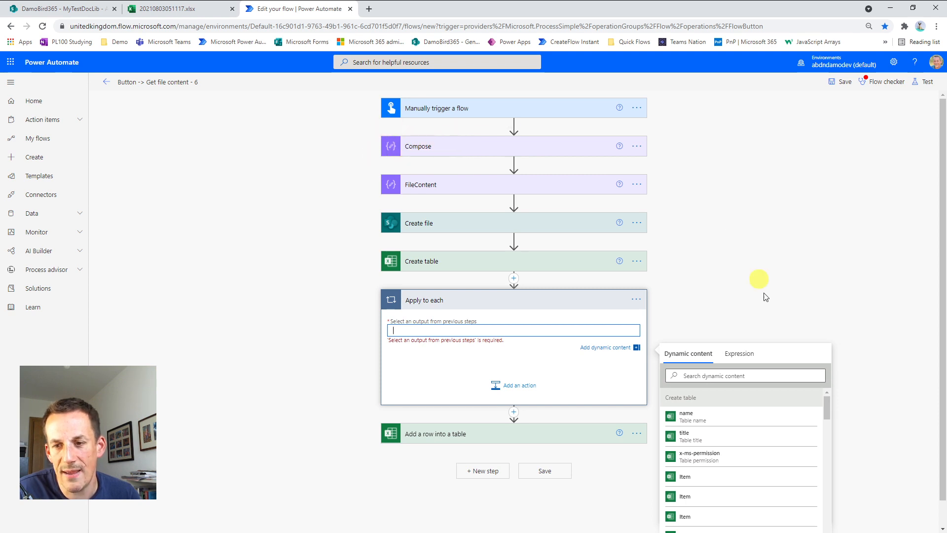
left_click_drag(830, 379, 829, 484)
left_click(732, 467)
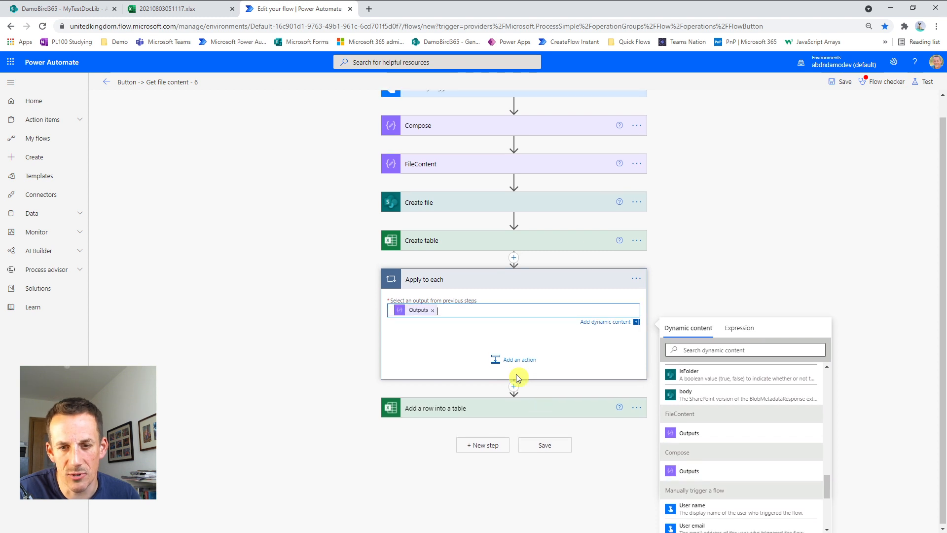
left_click_drag(455, 408, 474, 362)
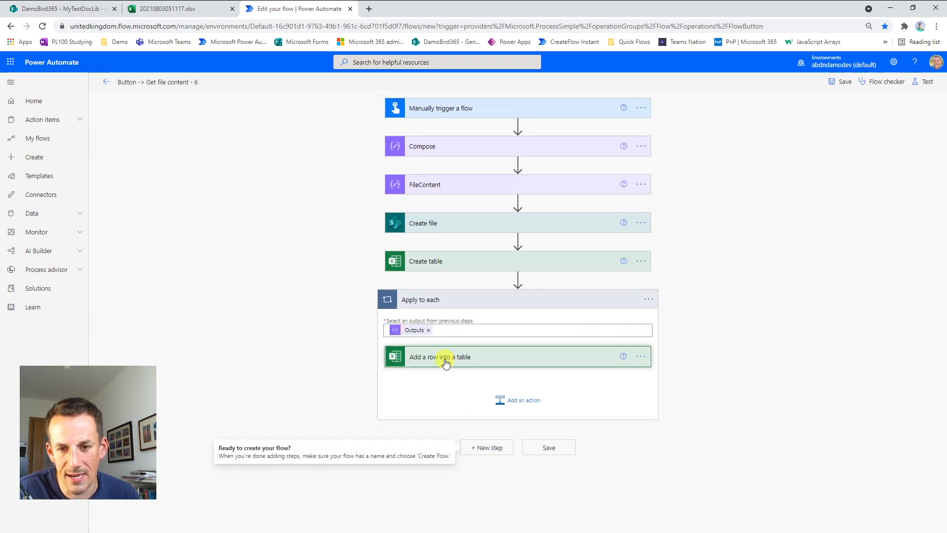
Expand the Add a row into a table action and clear the sample Name, Age, Address1, Address2 and Postcode values in its row JSON.
left_click(443, 362)
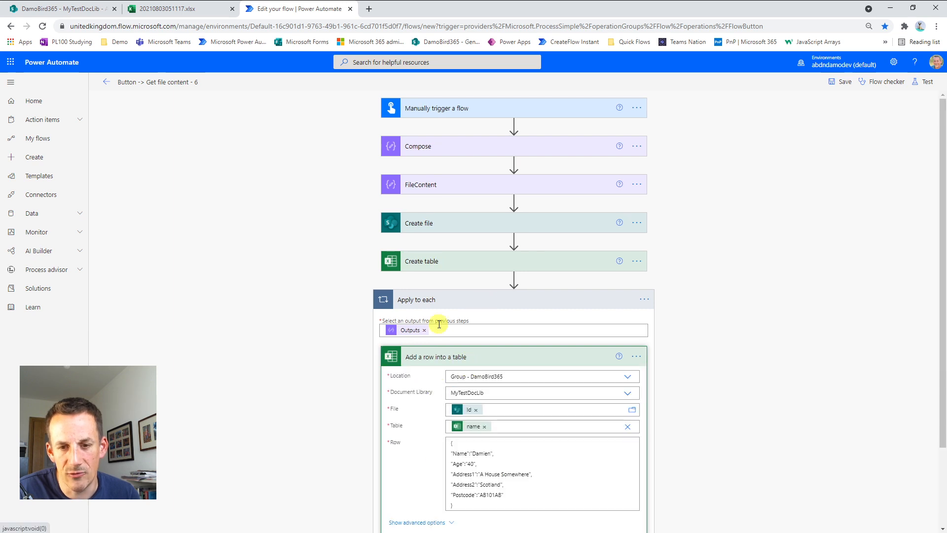
scroll(474, 414, "down", 2)
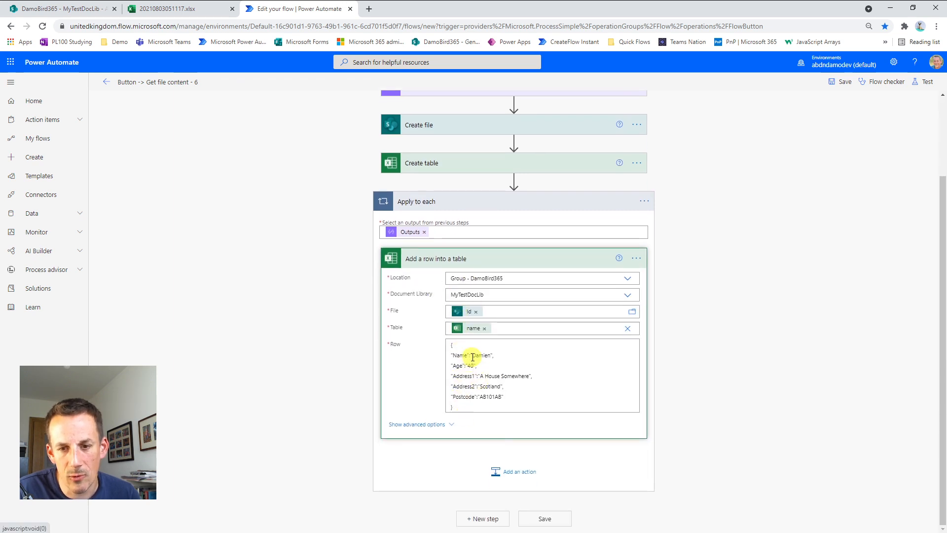
double_click(474, 355)
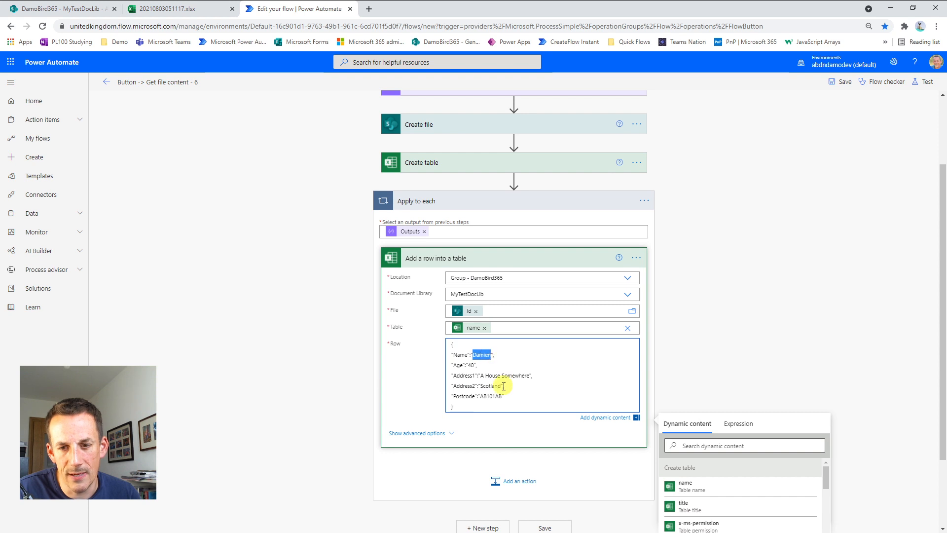
key("Delete")
left_click(471, 365)
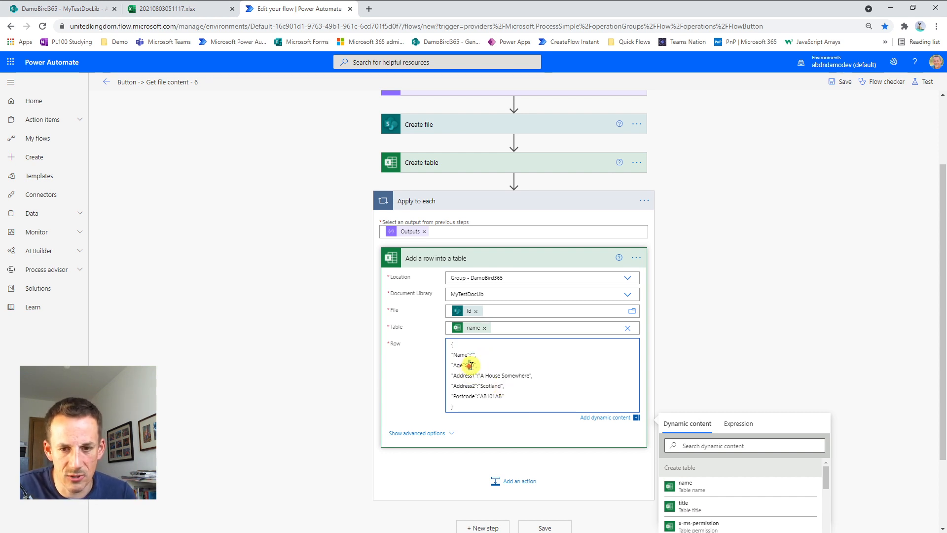
left_click_drag(481, 375, 520, 375)
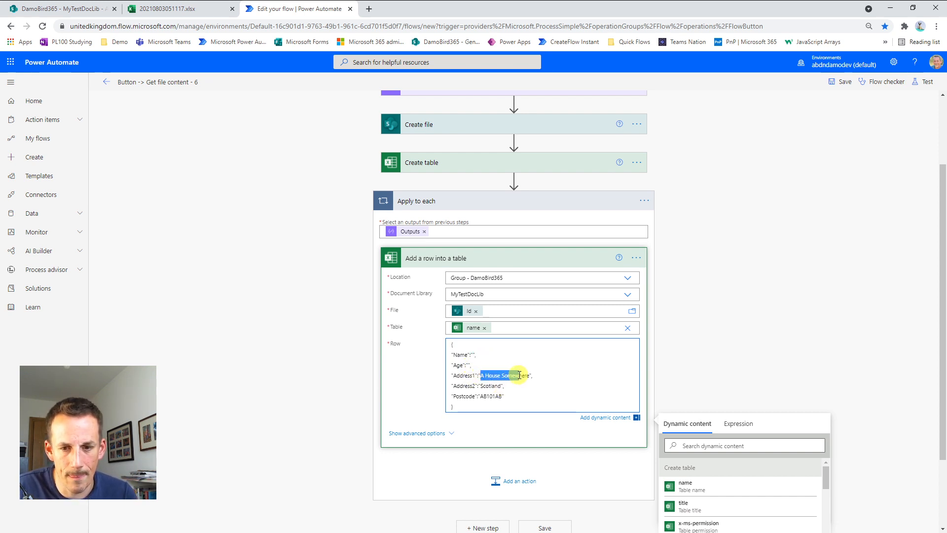
key("Delete")
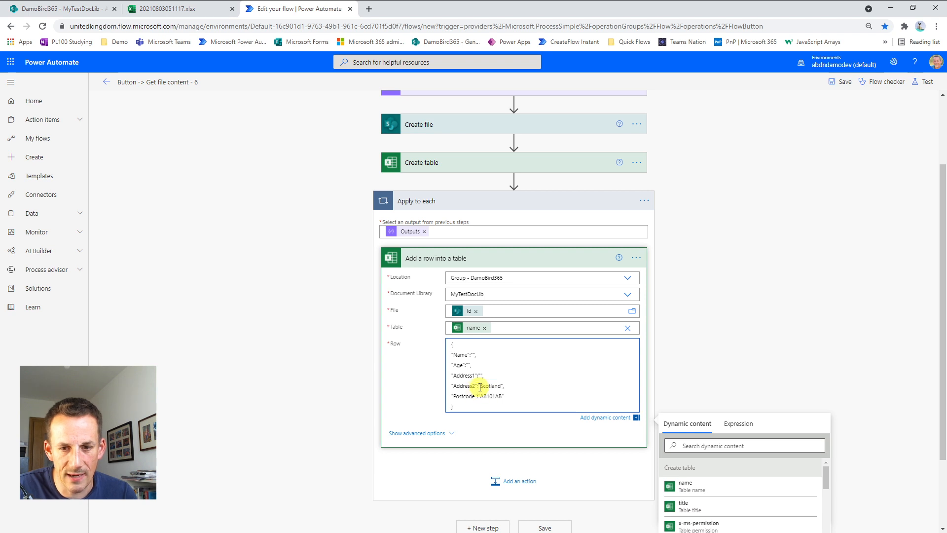
left_click_drag(481, 386, 510, 386)
key("Delete")
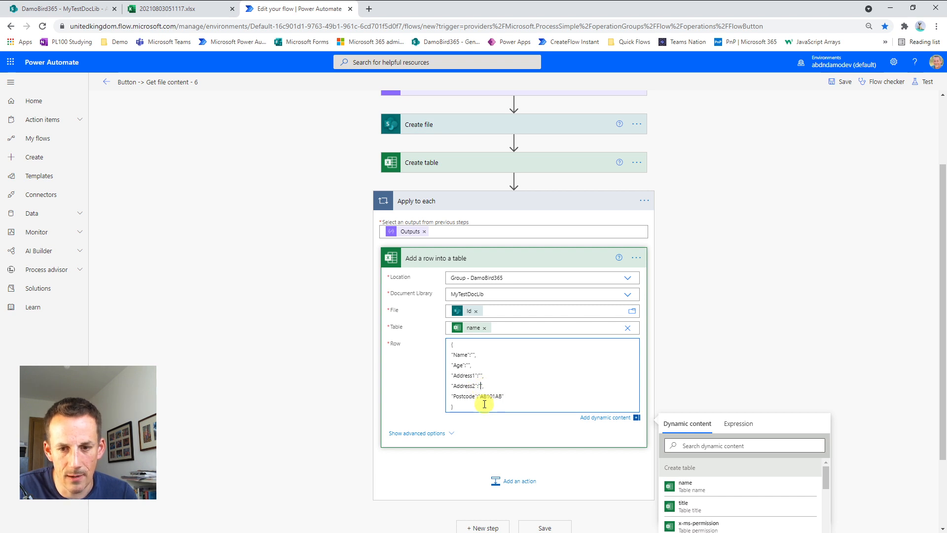
left_click_drag(481, 397, 503, 396)
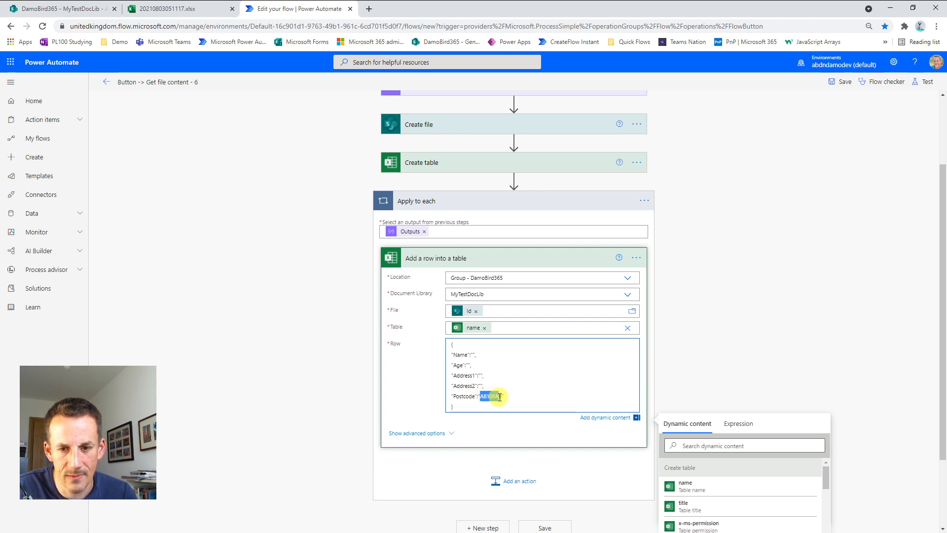
key("Delete")
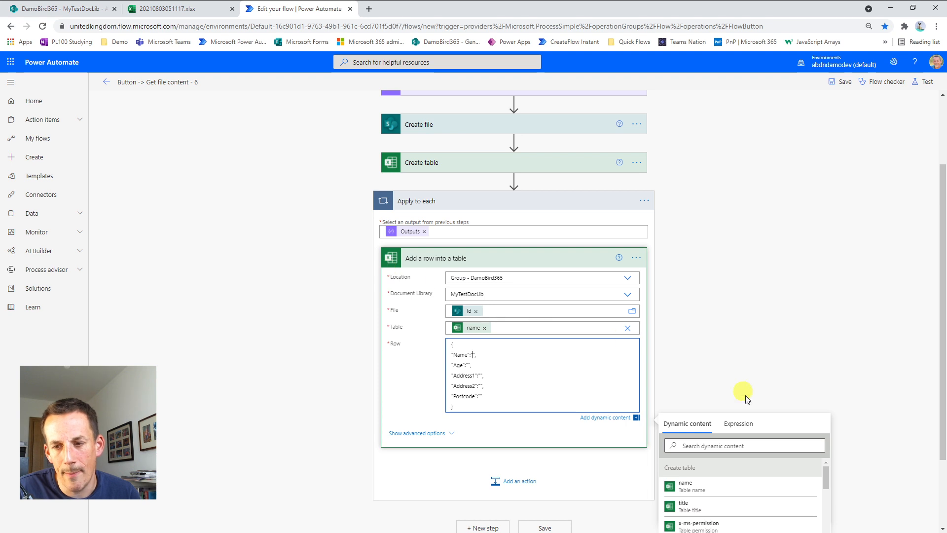
Insert the expression item()?['Name'] between the quotes of the Name value in the row JSON, copying the expression for reuse.
left_click(739, 423)
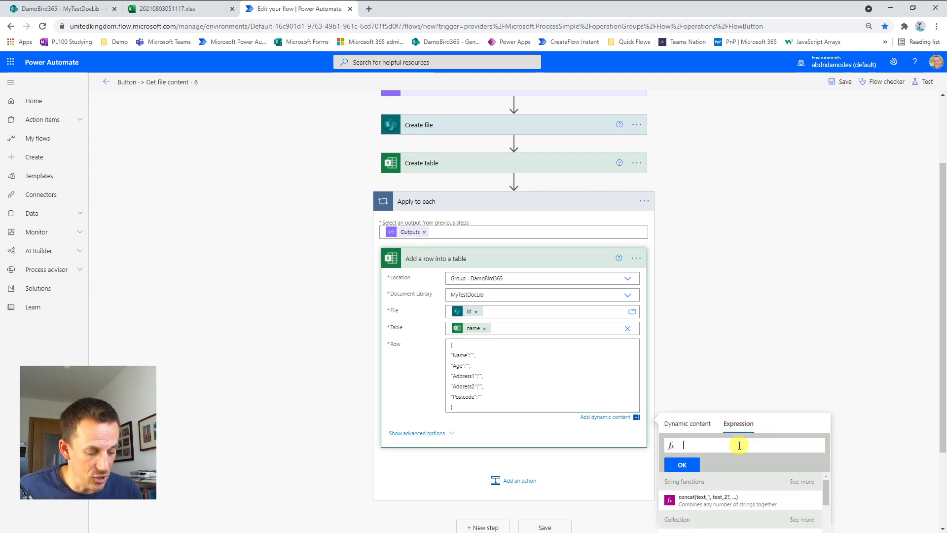
type("item()")
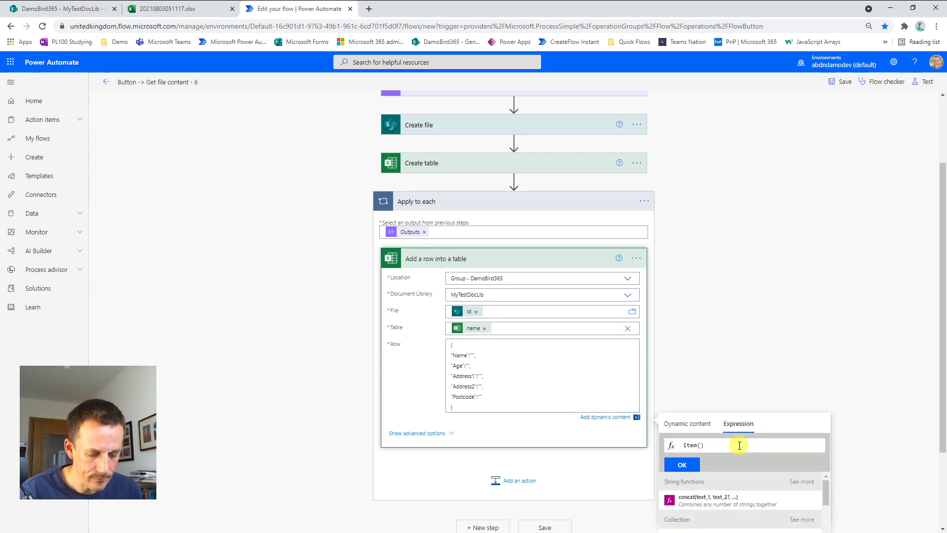
type("?[")
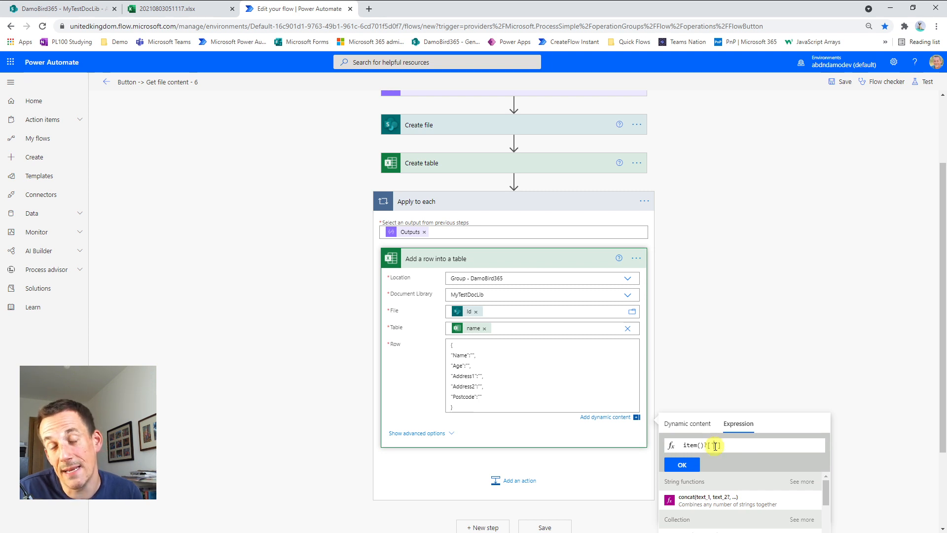
scroll(514, 269, "up", 2)
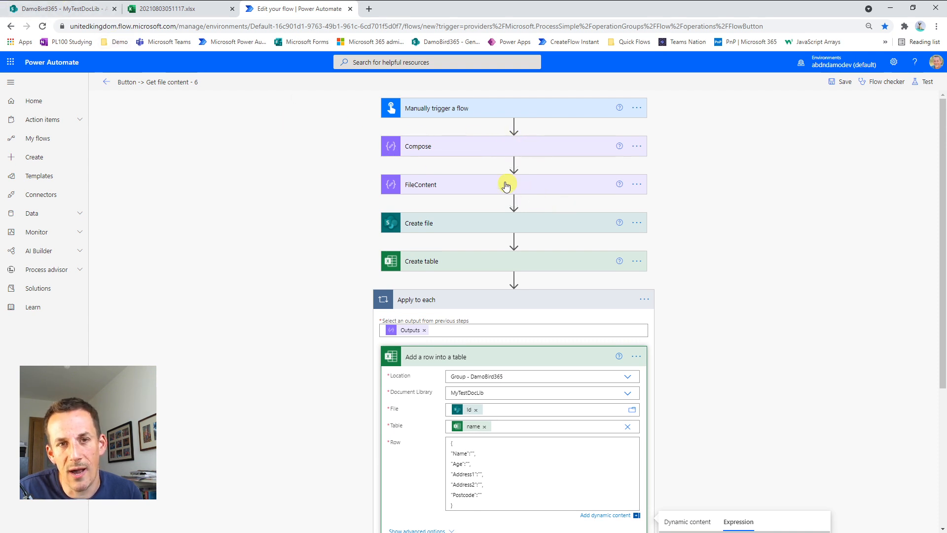
scroll(501, 200, "down", 4)
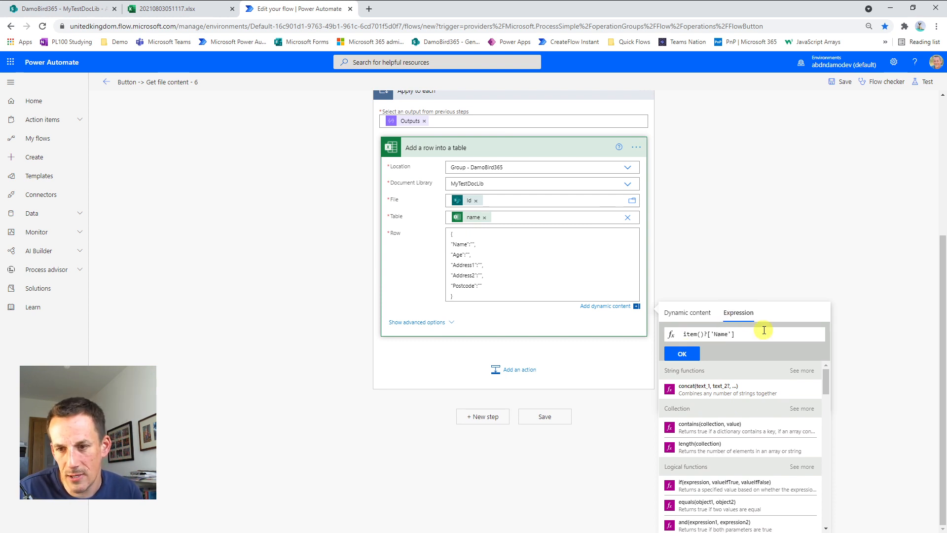
left_click_drag(761, 334, 645, 331)
key("ctrl+c")
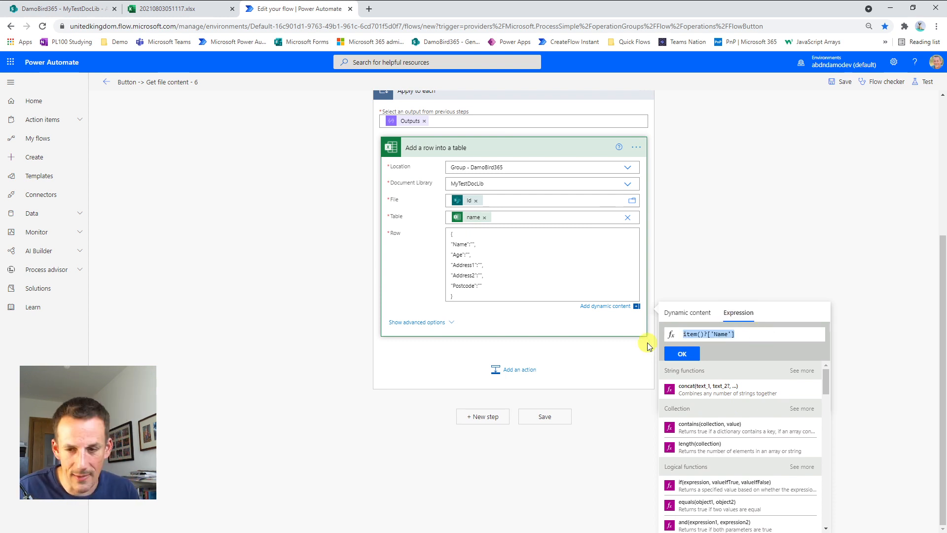
left_click(682, 354)
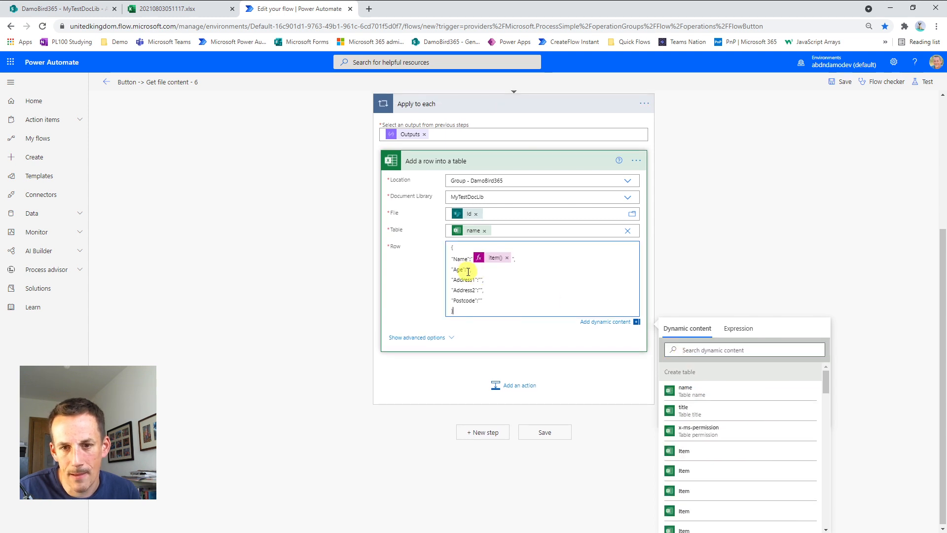
Insert the expression item()?['Age'] between the quotes of the Age value in the row JSON.
left_click(739, 328)
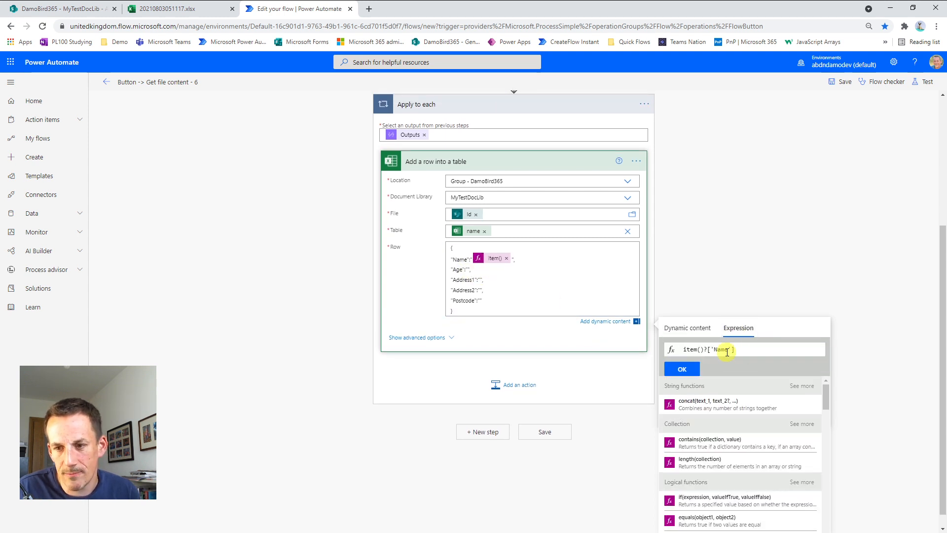
type("Ag")
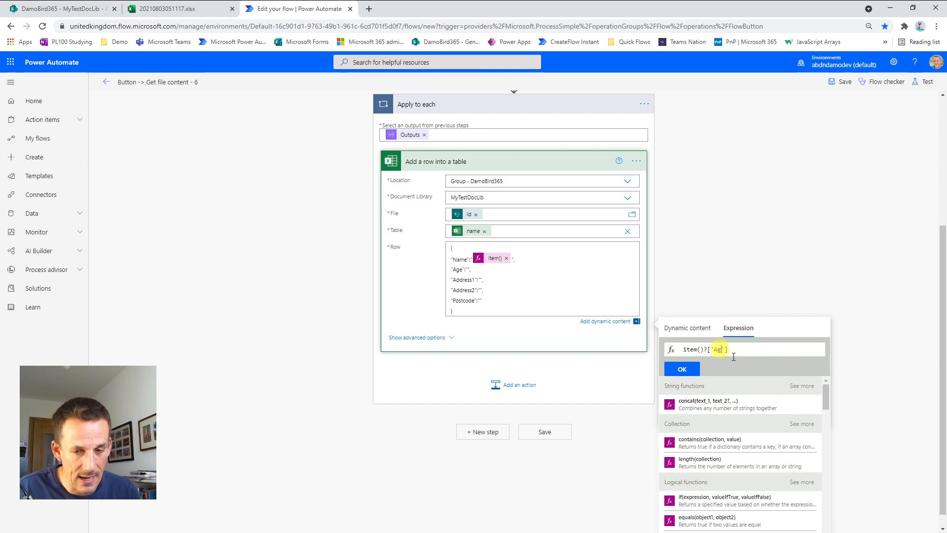
type("e")
left_click(685, 369)
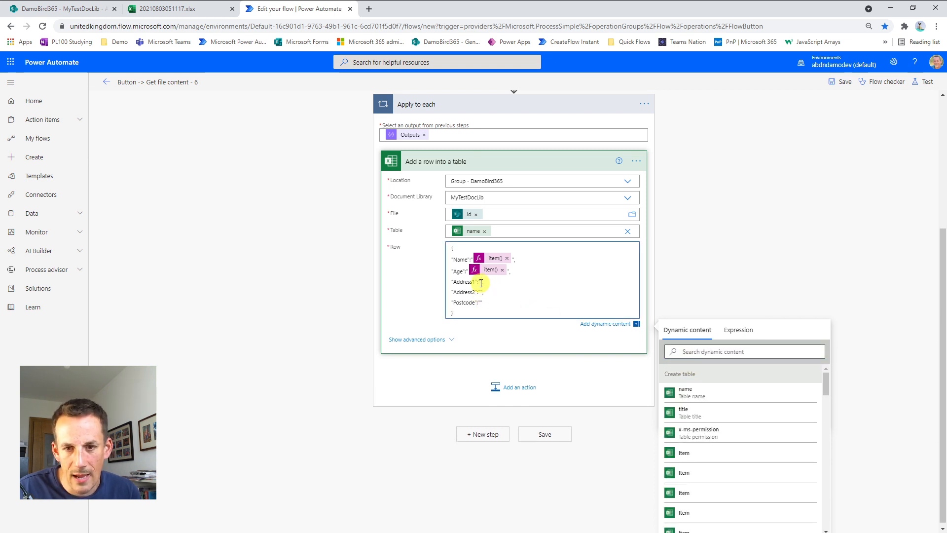
Insert the expression item()?['Address1'] between the quotes of the Address1 value, copying the expression for reuse.
left_click(738, 329)
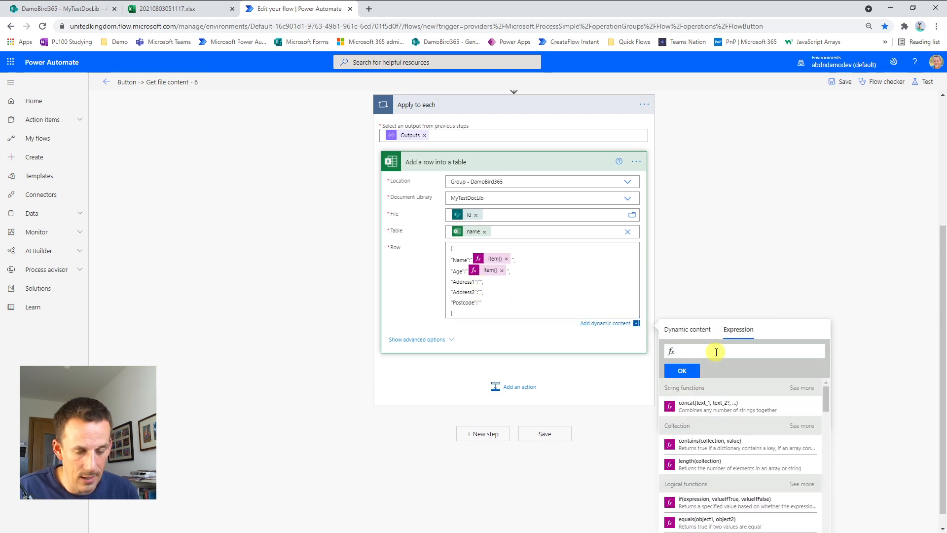
key("ctrl+v")
left_click(716, 352)
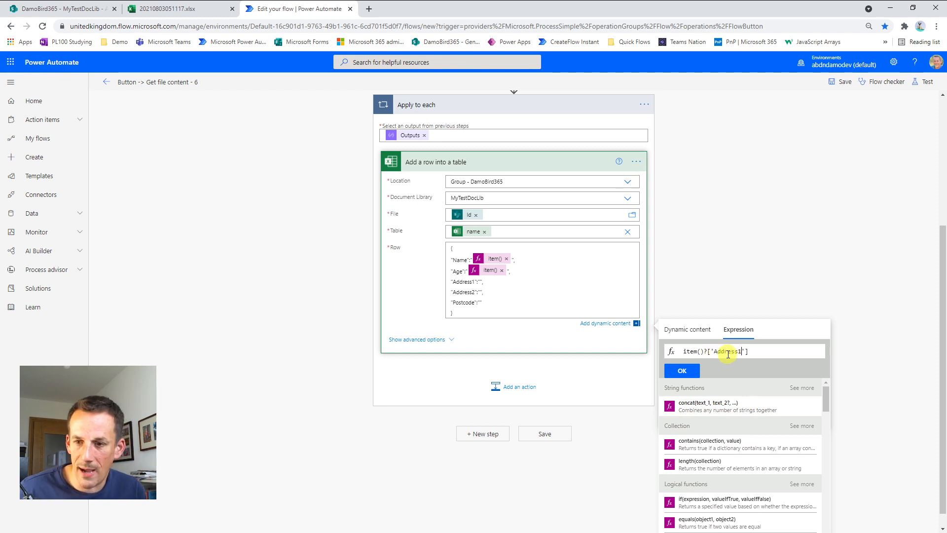
left_click_drag(754, 350, 603, 339)
key("ctrl+c")
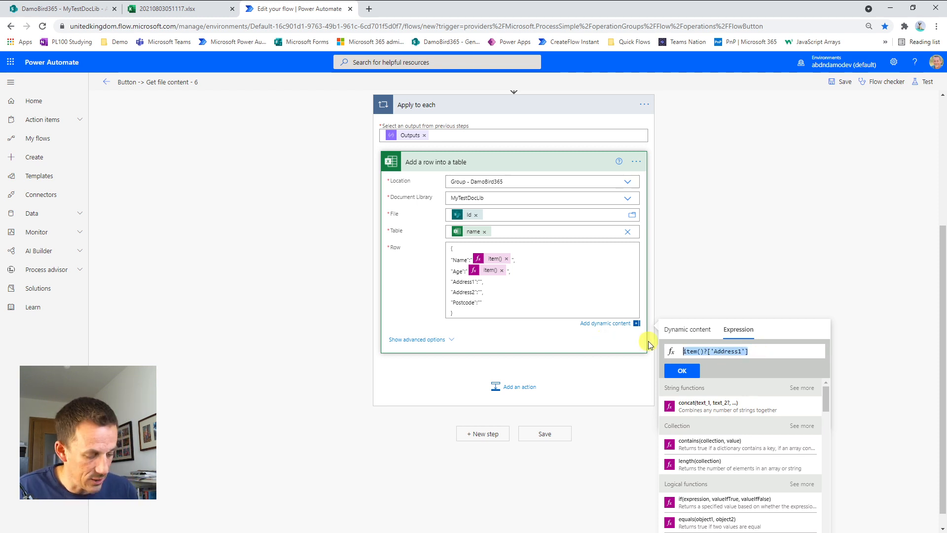
left_click(696, 378)
Insert the expression item()?['Address2'] between the quotes of the Address2 value, reusing the copied expression.
left_click(480, 294)
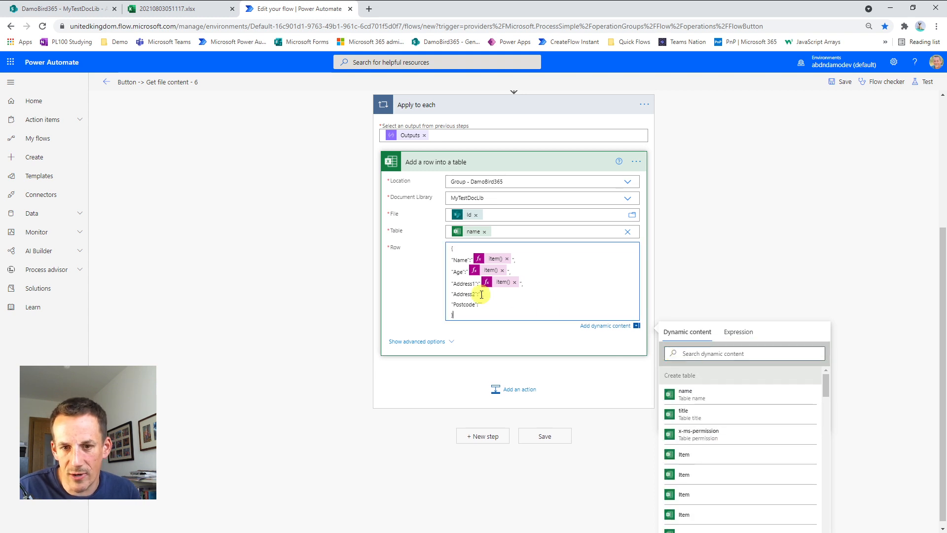
left_click(738, 331)
key("ctrl+v")
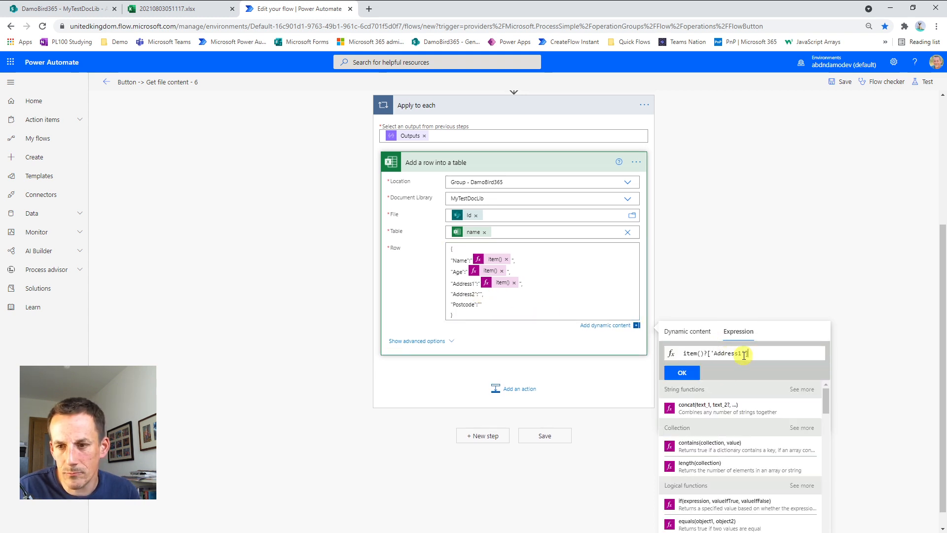
type("2")
left_click(682, 372)
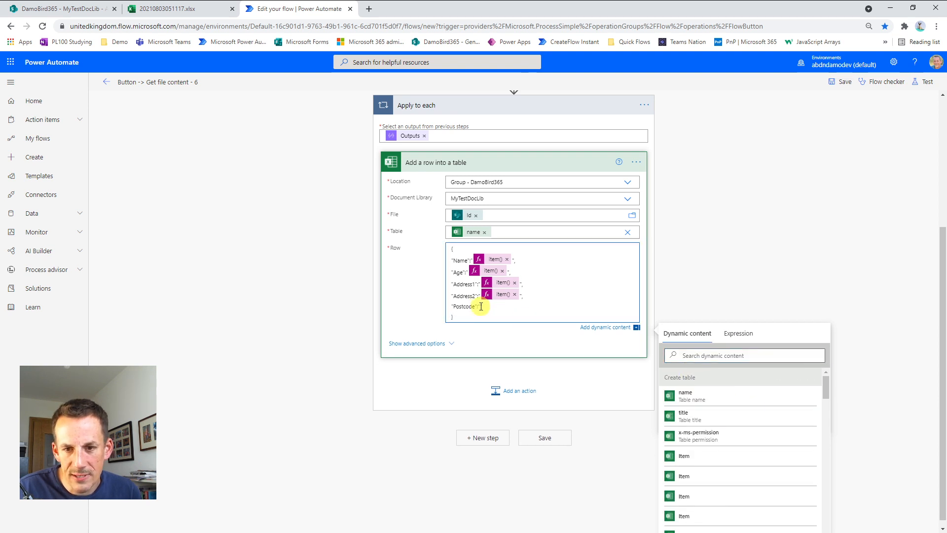
Insert the expression item()?['Postcode'] between the quotes of the Postcode value, adapting the copied expression.
left_click(738, 332)
key("ctrl+v")
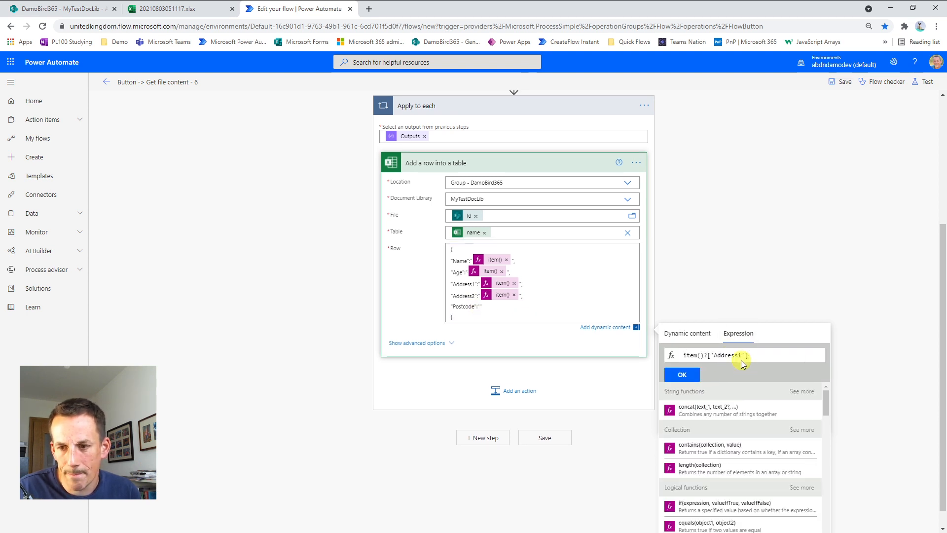
left_click_drag(741, 356, 714, 354)
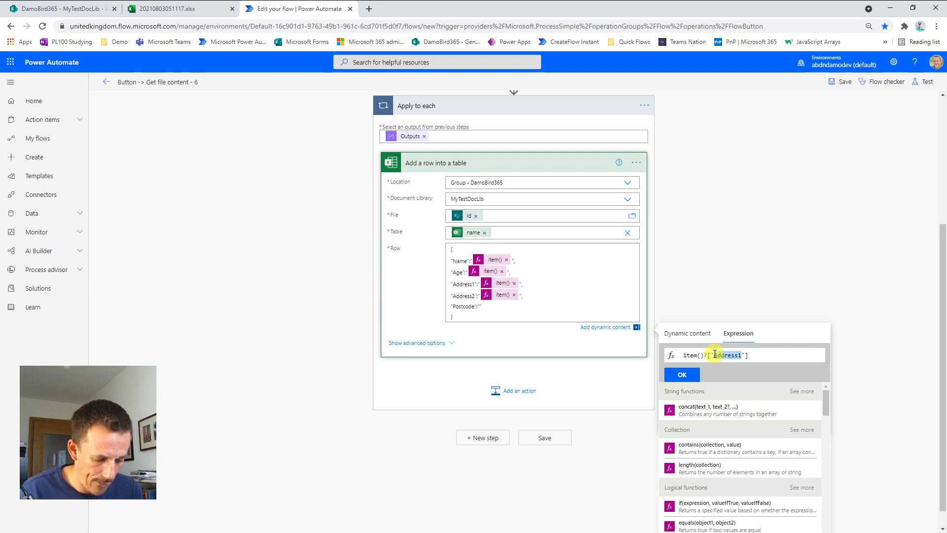
type("Postco")
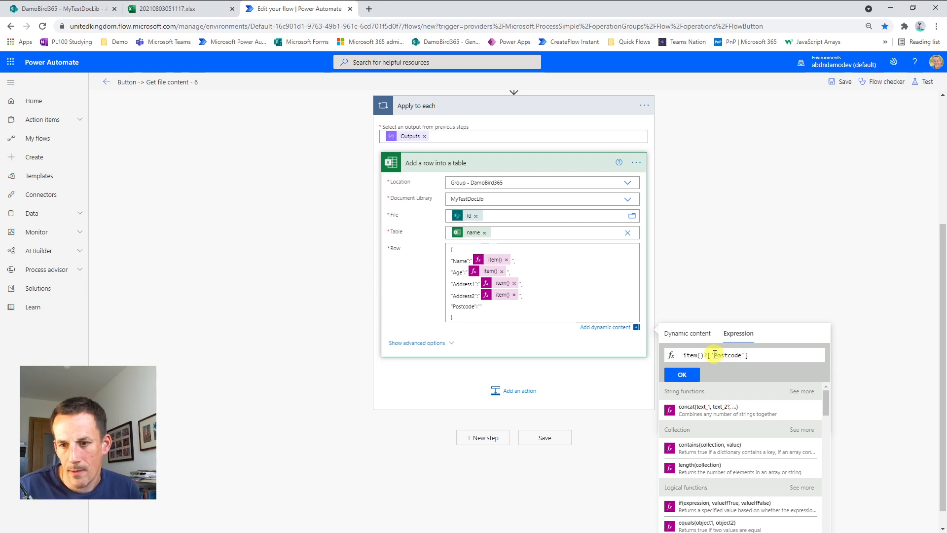
left_click(683, 376)
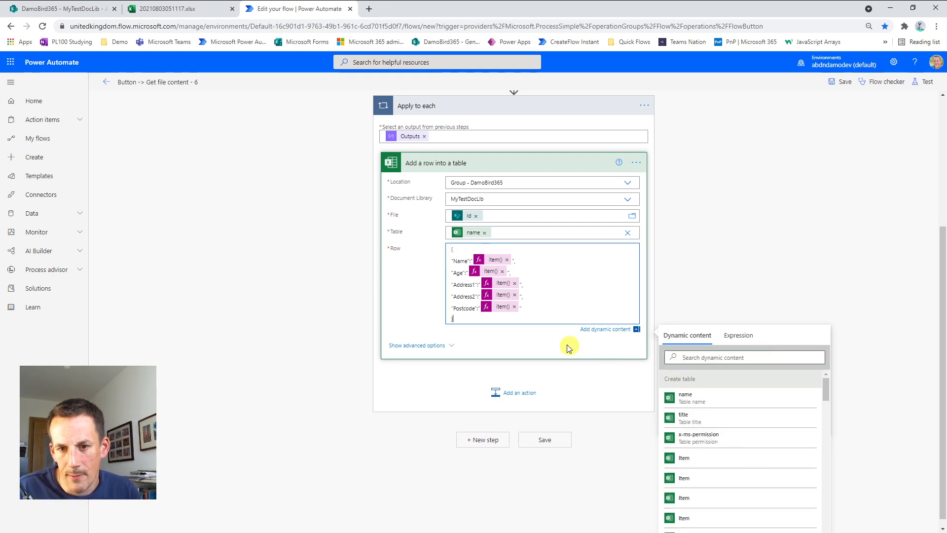
Expand the Compose action to review its JSON records, collapse it again and look over the flow's actions.
scroll(452, 252, "up", 4)
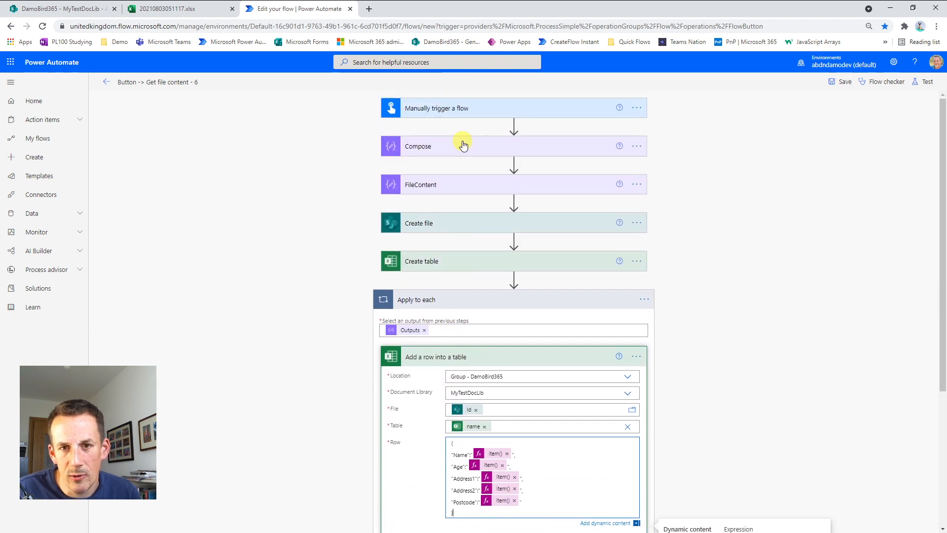
left_click(444, 150)
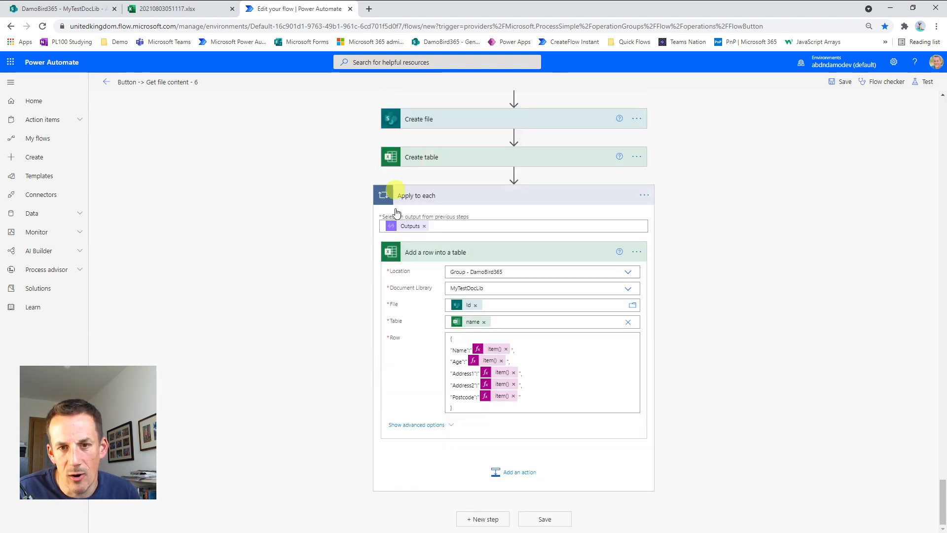
scroll(494, 213, "up", 20)
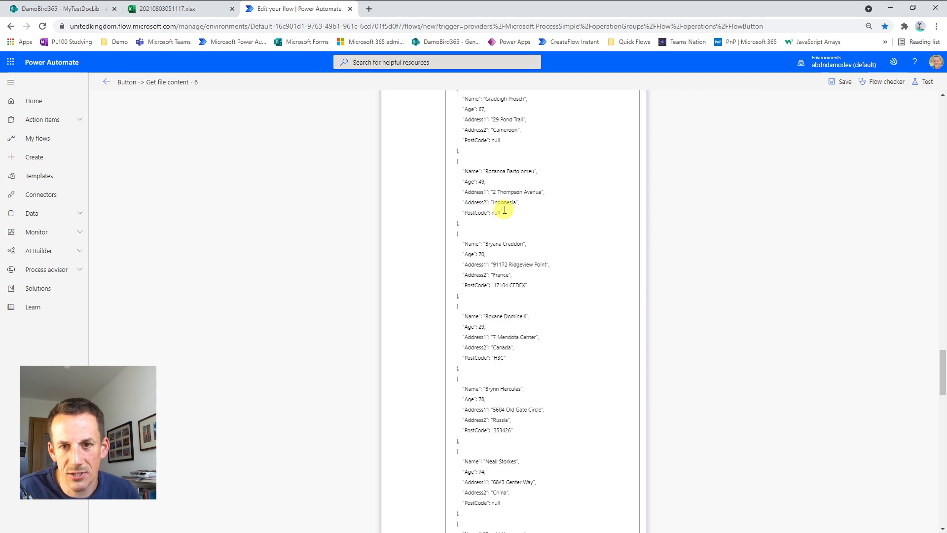
left_click_drag(939, 354, 939, 130)
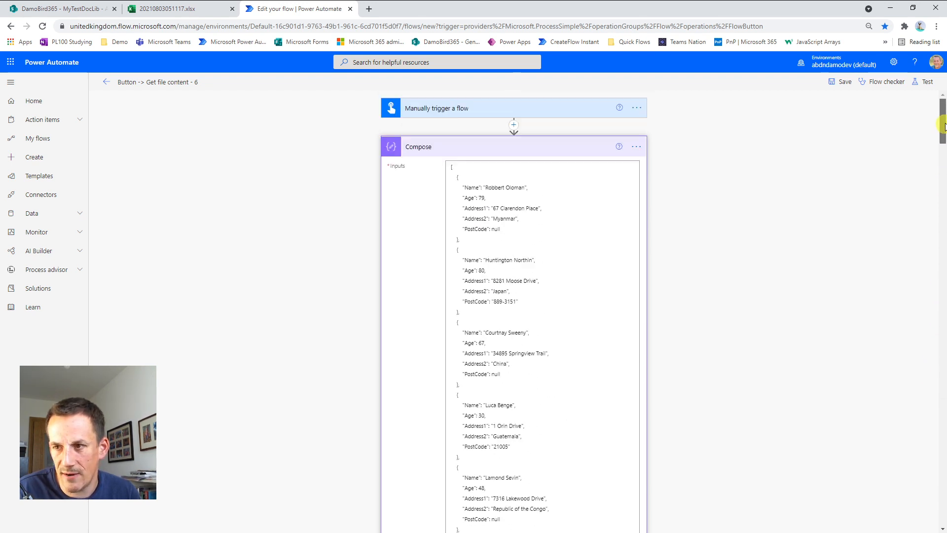
left_click(500, 147)
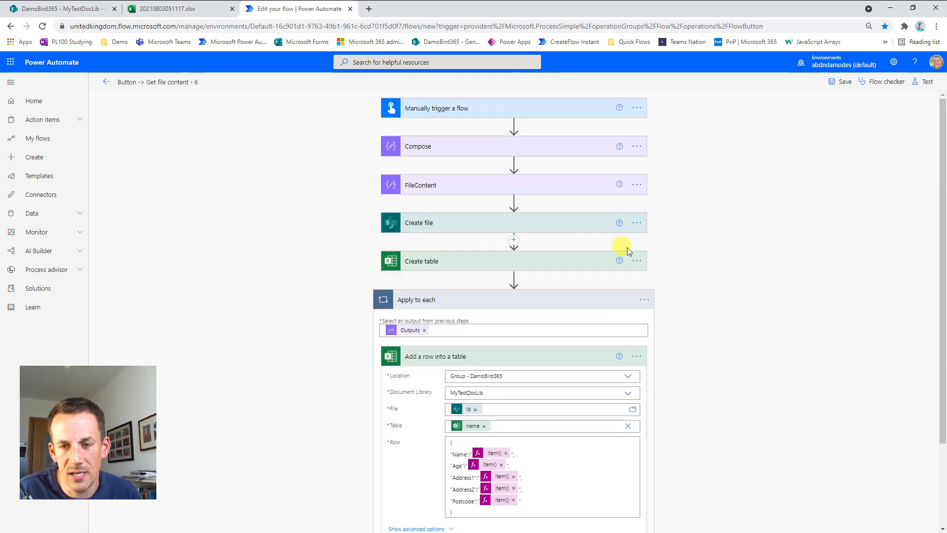
scroll(710, 316, "down", 2)
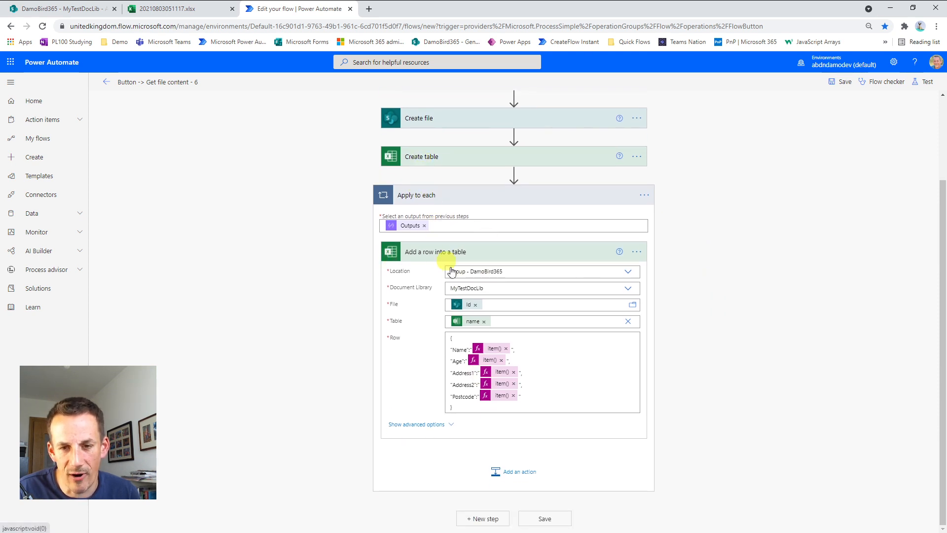
scroll(491, 315, "up", 2)
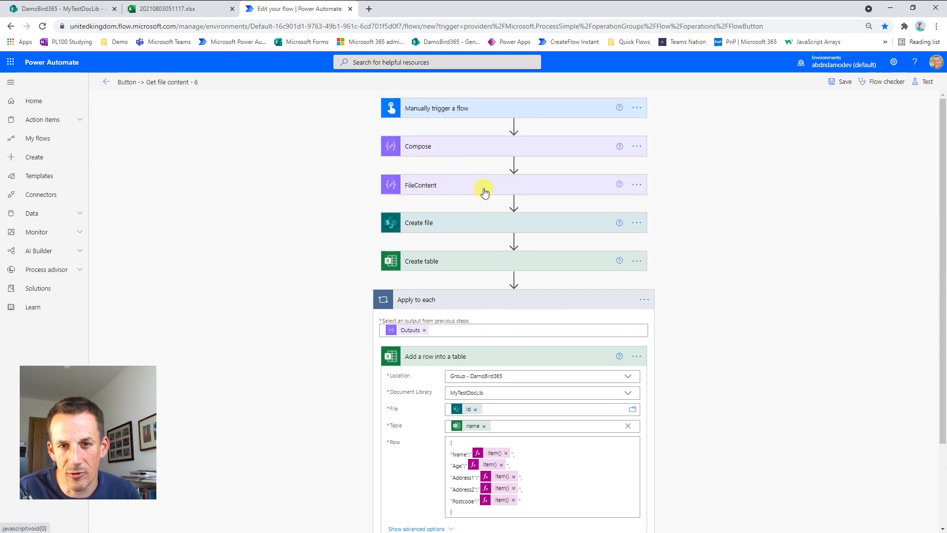
Turn on Concurrency Control in the Apply to each settings and set the Degree of Parallelism to 50.
scroll(499, 291, "down", 2)
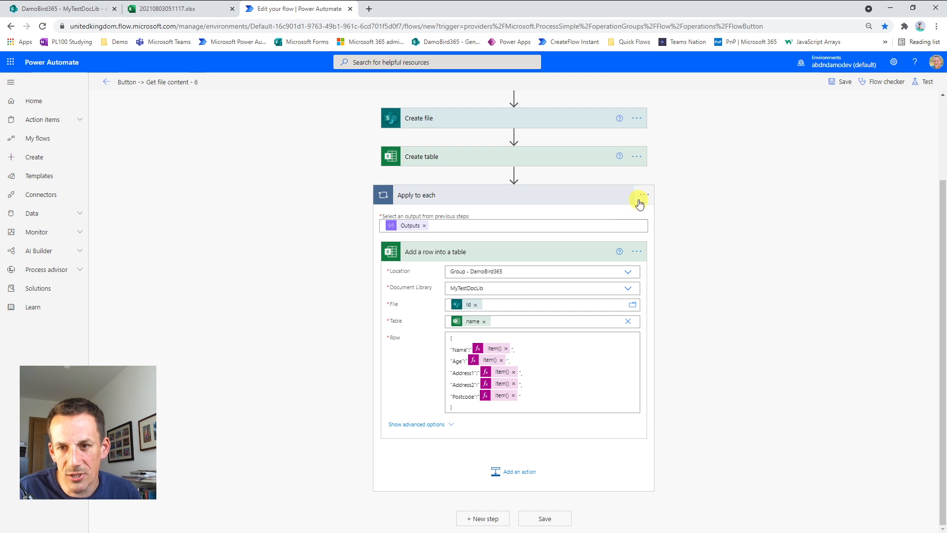
left_click(644, 196)
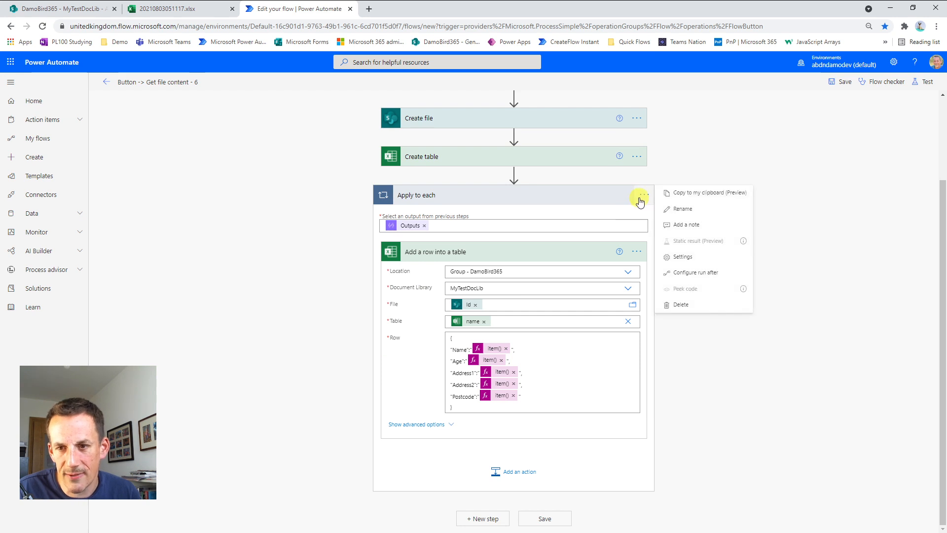
left_click(687, 260)
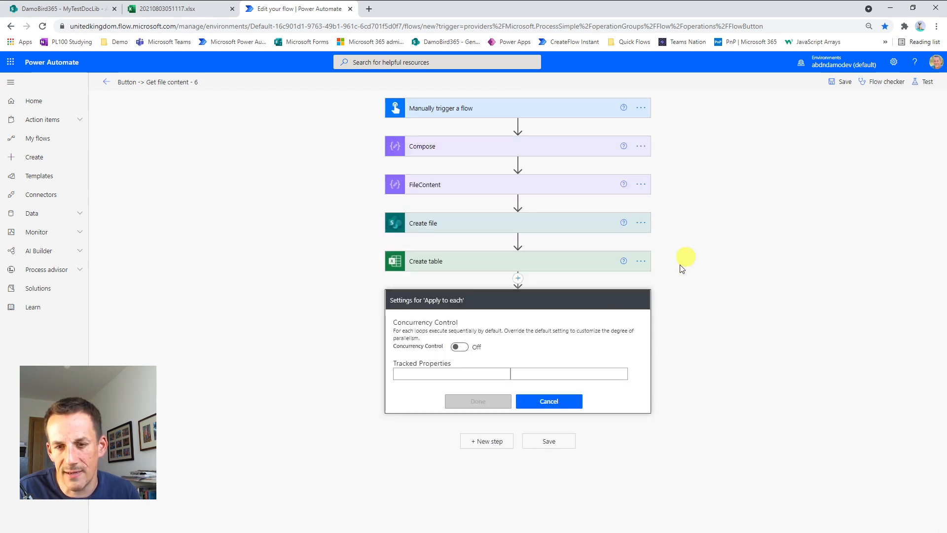
left_click(463, 349)
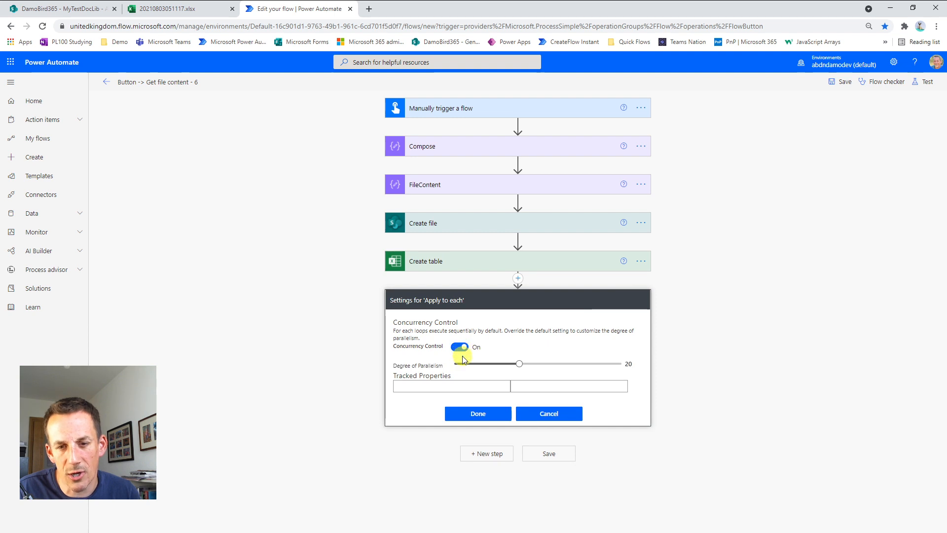
left_click_drag(518, 367, 624, 368)
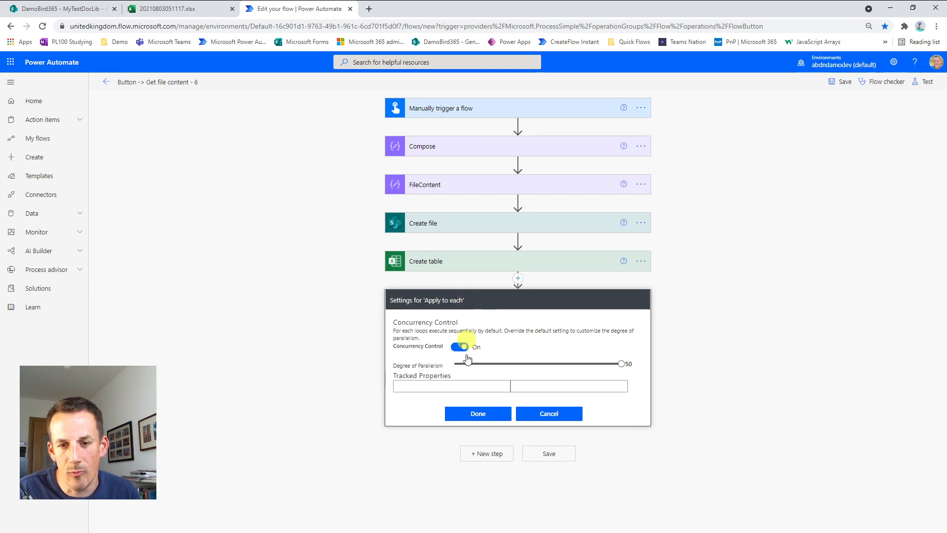
left_click(477, 414)
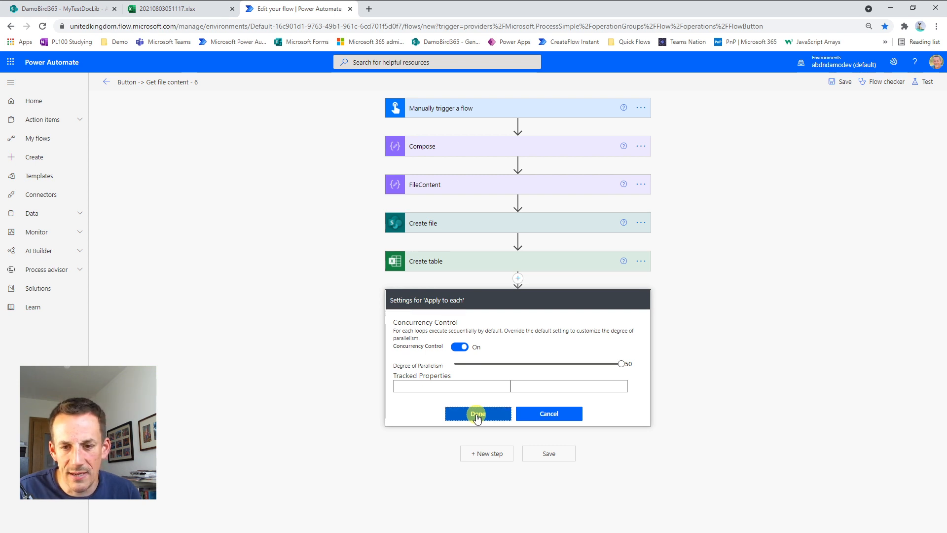
Save the flow and run it as a manual test, closing the open 20210803051117.xlsx workbook while it saves.
left_click(843, 83)
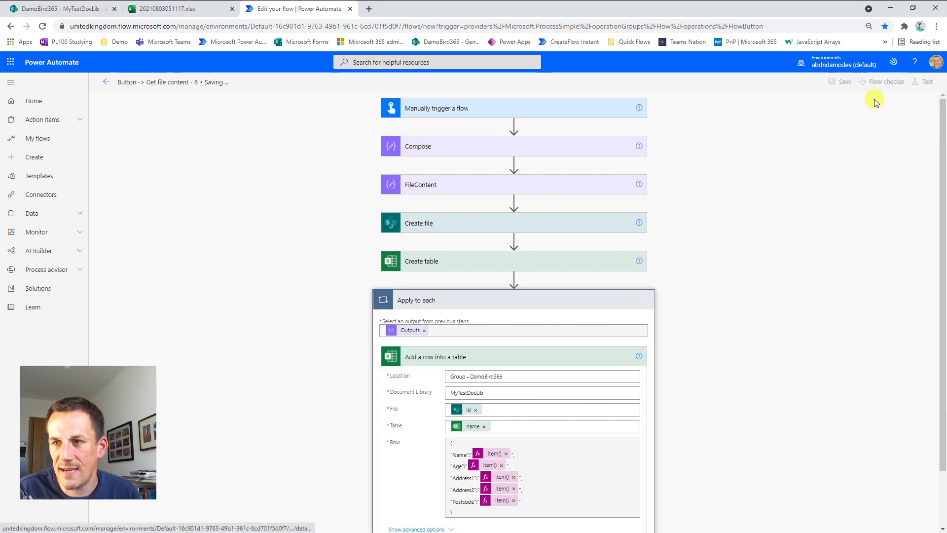
left_click(232, 9)
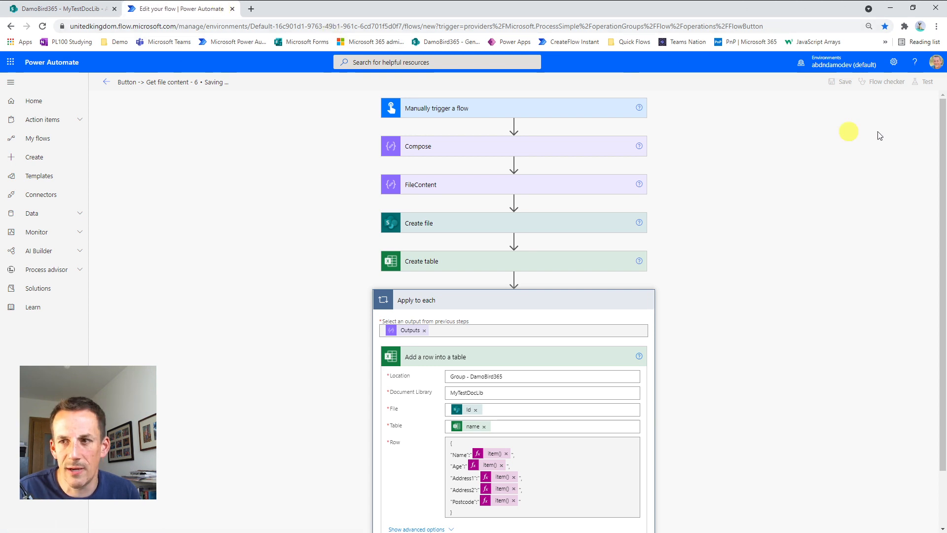
left_click(925, 82)
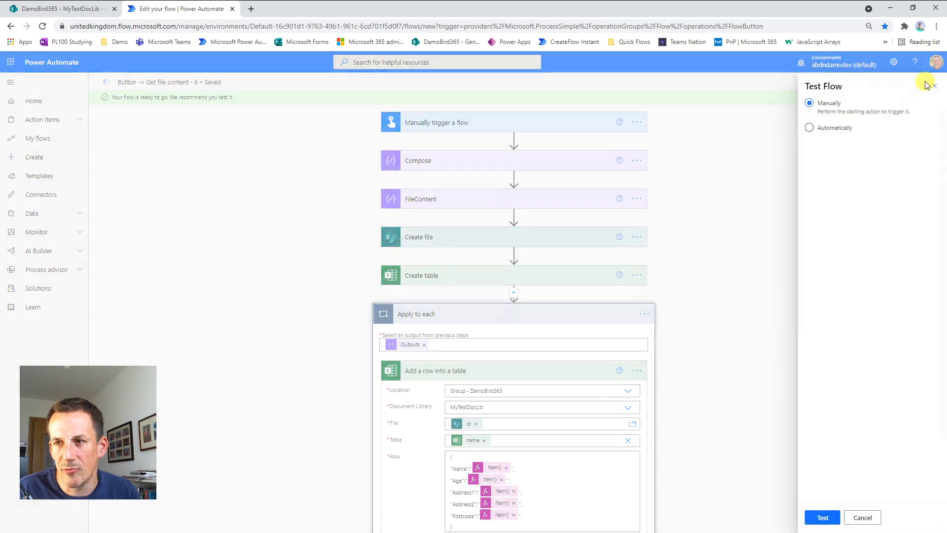
left_click(820, 518)
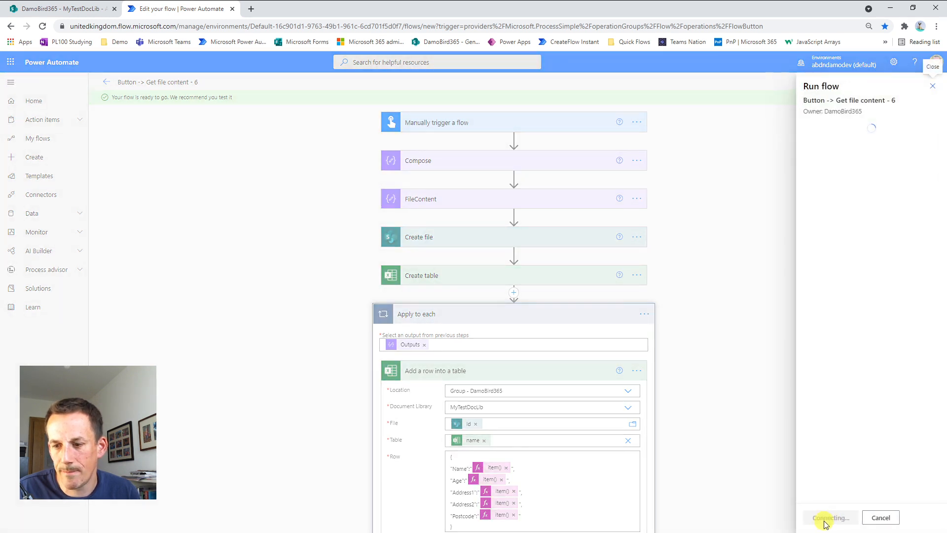
left_click(823, 518)
left_click(823, 519)
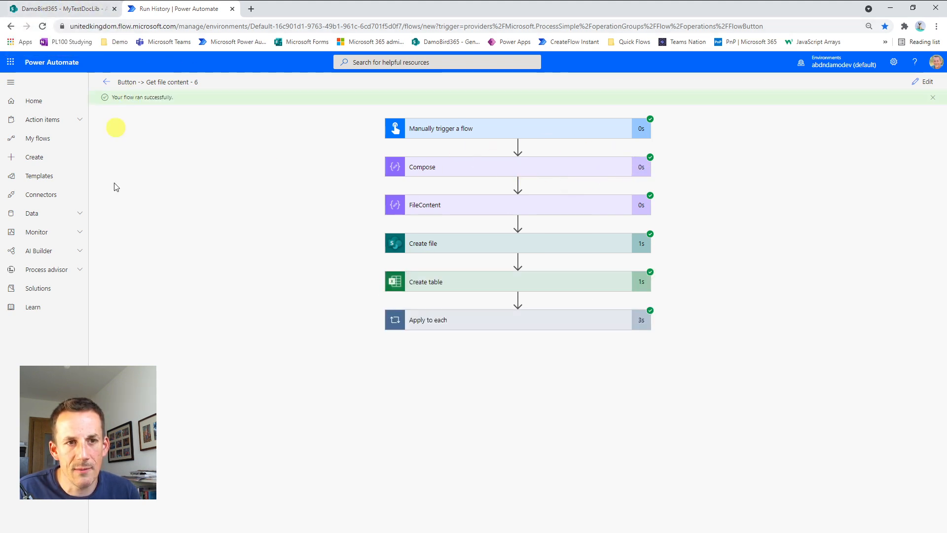
Switch to the MyTestDocLib library in SharePoint, open 20210803051509.xlsx and examine the rows of its table.
left_click(74, 9)
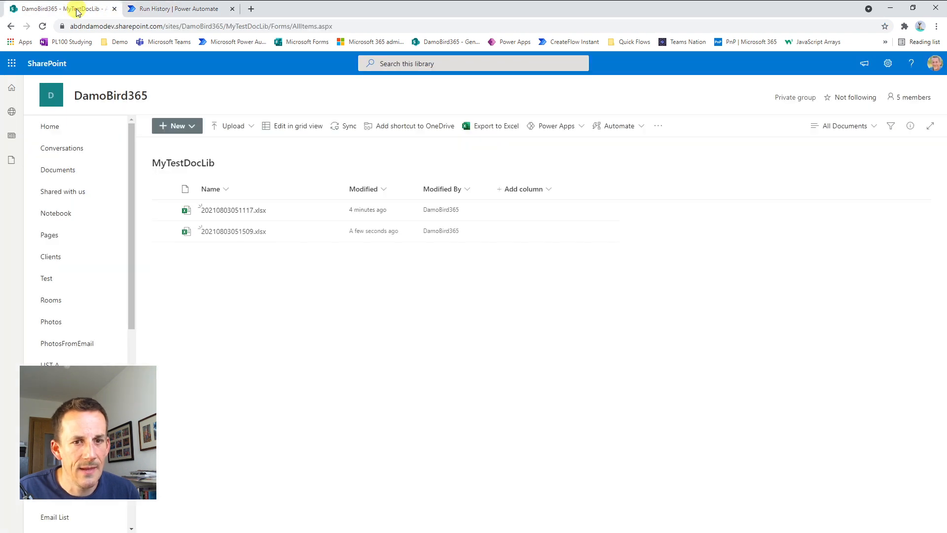
mouse_move(223, 233)
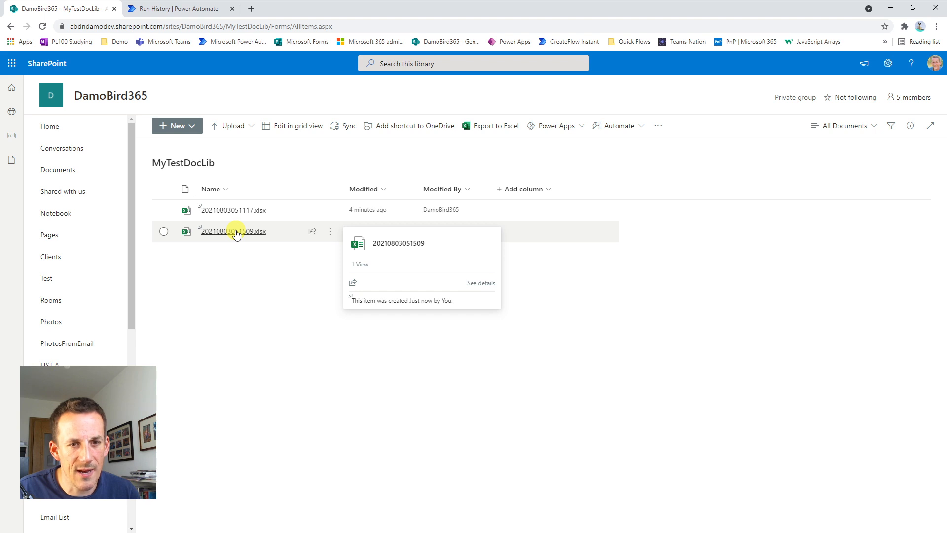
left_click(236, 234)
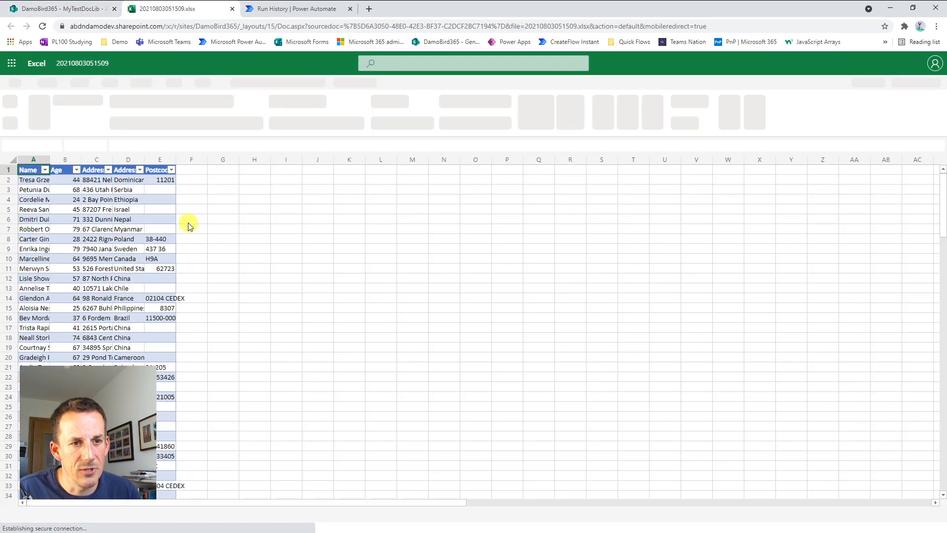
scroll(192, 232, "down", 8)
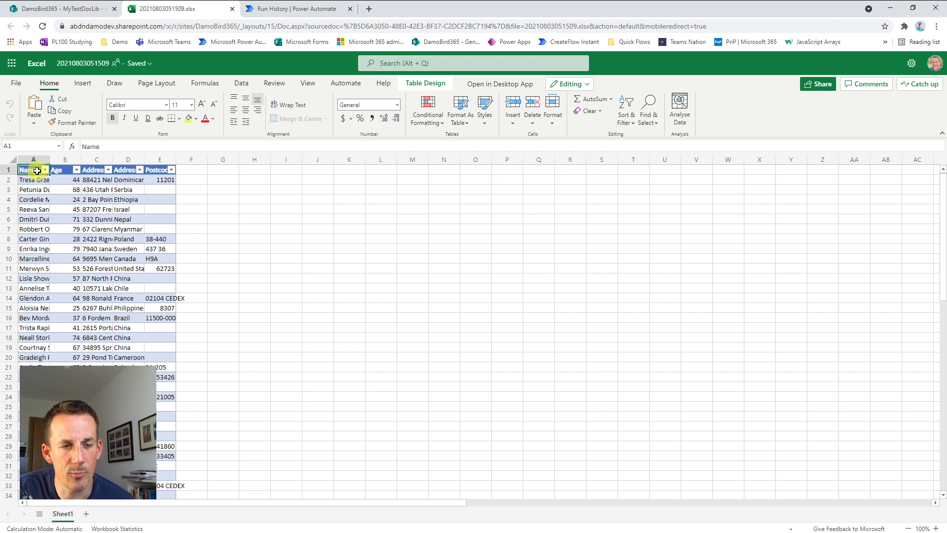
Look through the workbook's table down to its last row, and check the files in the MyTestDocLib library.
scroll(197, 188, "down", 12)
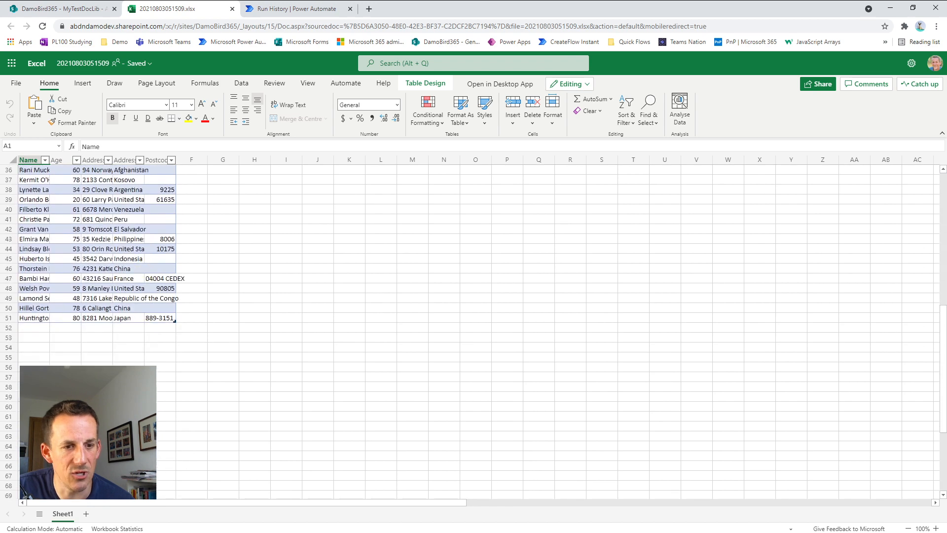
scroll(72, 314, "up", 12)
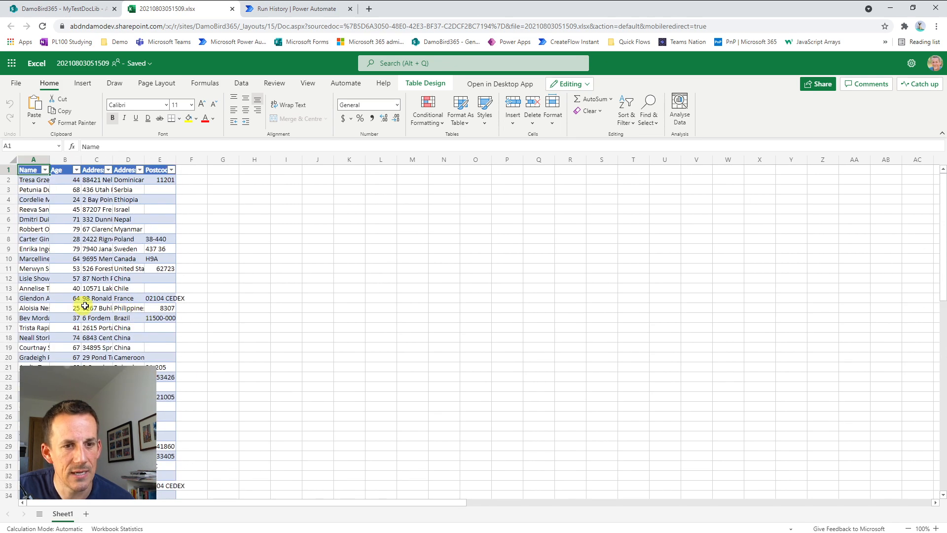
left_click(63, 8)
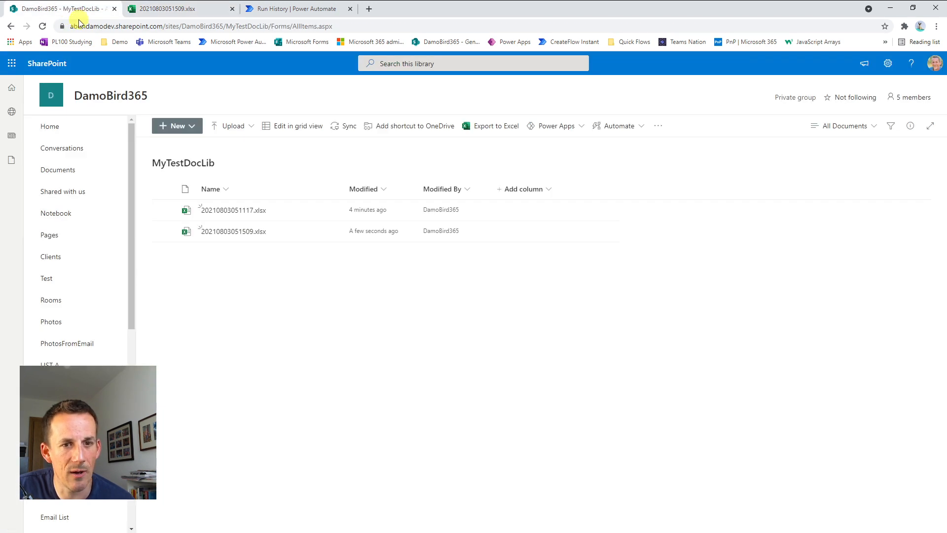
Switch to the flow's run history in Power Automate and inspect the inputs and outputs of the Compose and FileContent actions.
left_click(299, 9)
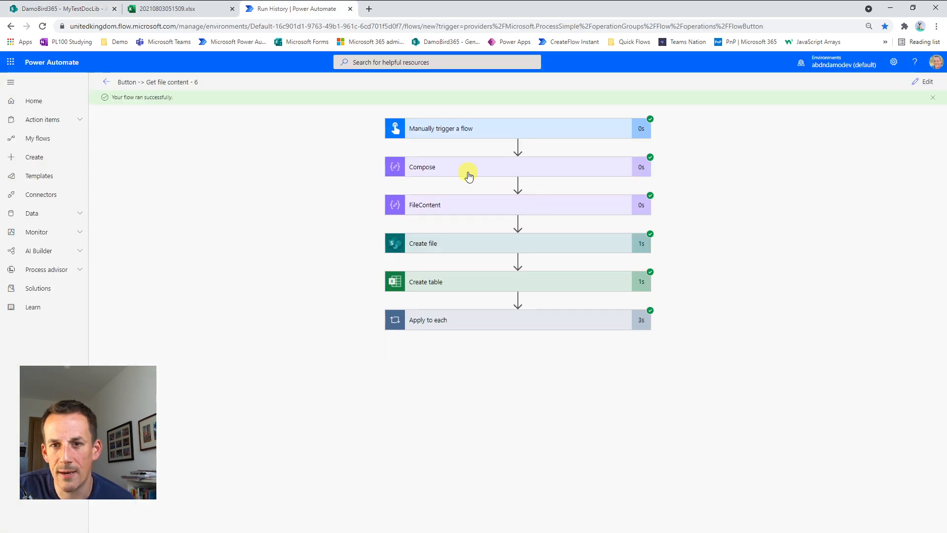
left_click(491, 170)
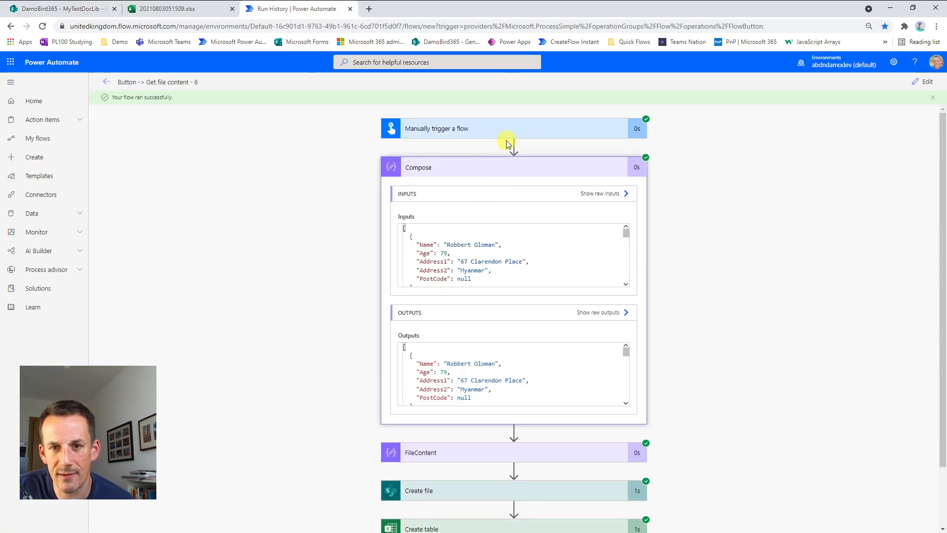
left_click(494, 169)
left_click(444, 206)
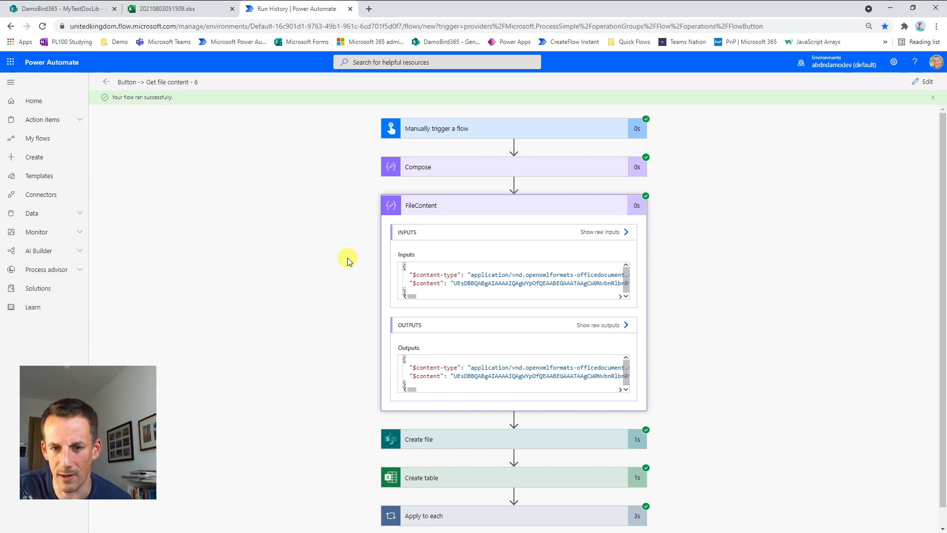
Expand the Create file action in the run and review its inputs and outputs.
scroll(477, 370, "down", 1)
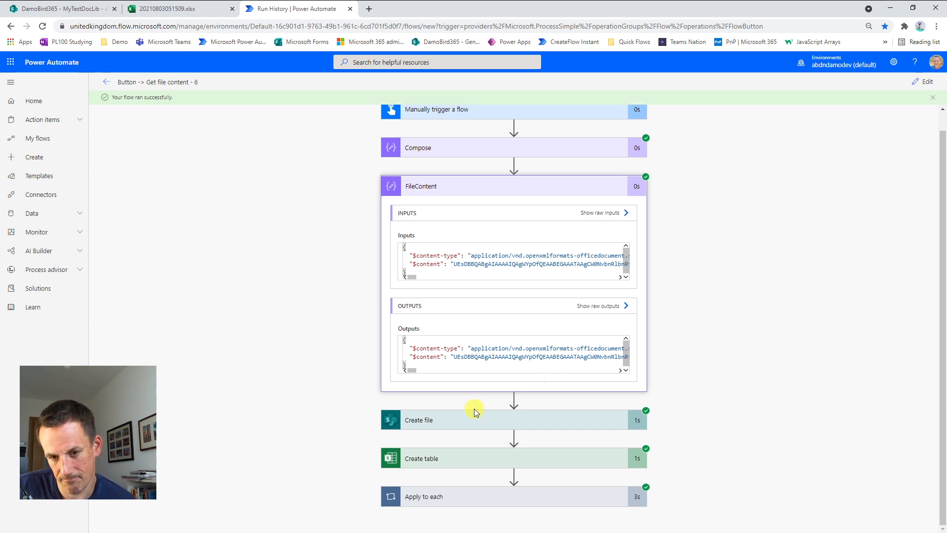
left_click(523, 429)
scroll(524, 401, "down", 5)
scroll(501, 296, "up", 6)
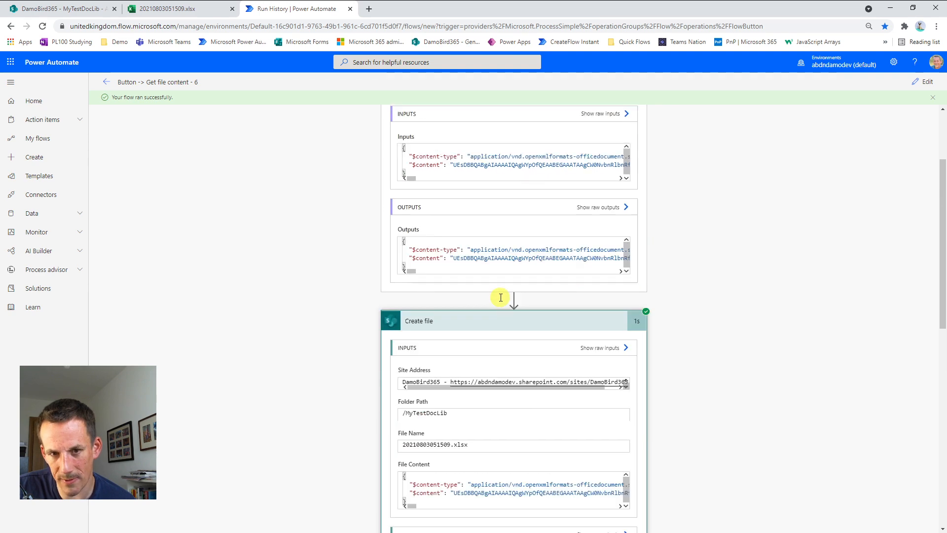
scroll(465, 239, "down", 6)
scroll(526, 269, "down", 7)
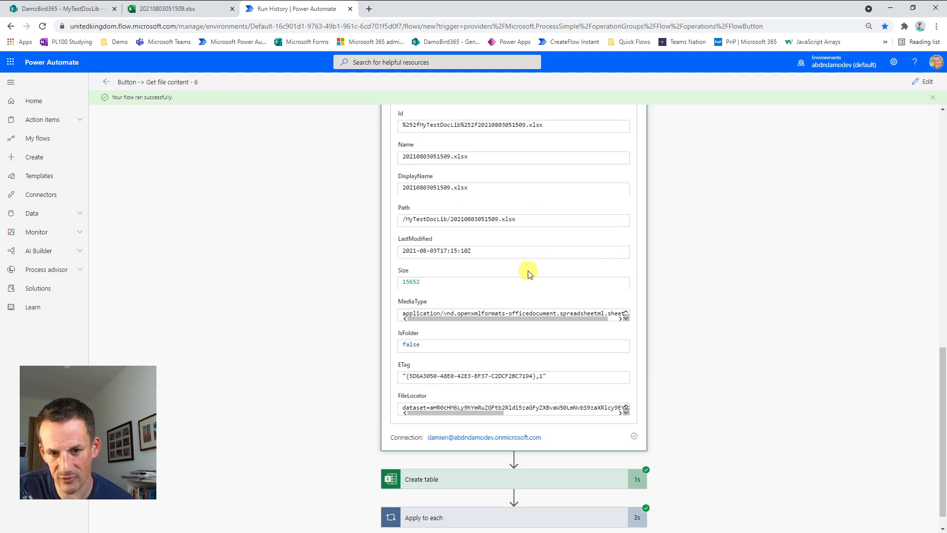
Review the run details of Create table and of the first Add a row into a table iteration inside Apply to each.
left_click(471, 460)
scroll(486, 416, "down", 8)
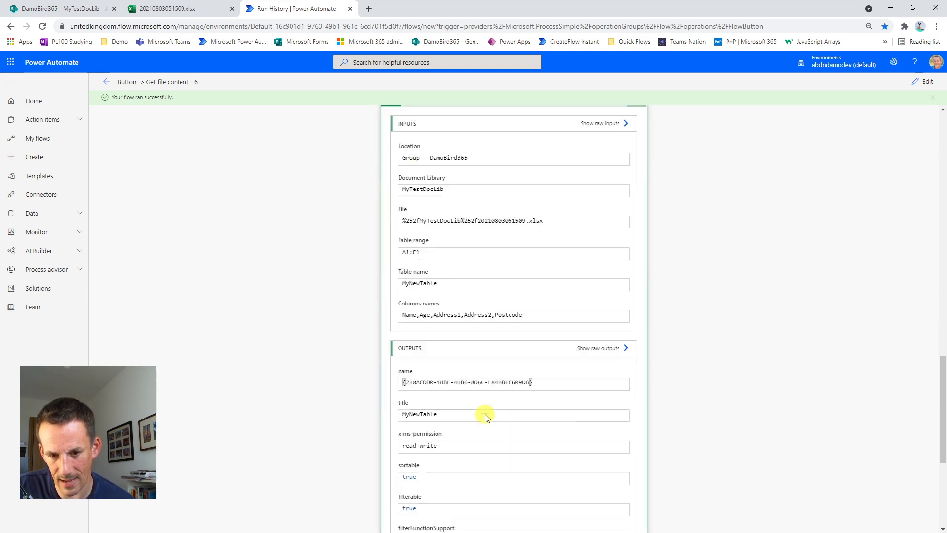
left_click(474, 498)
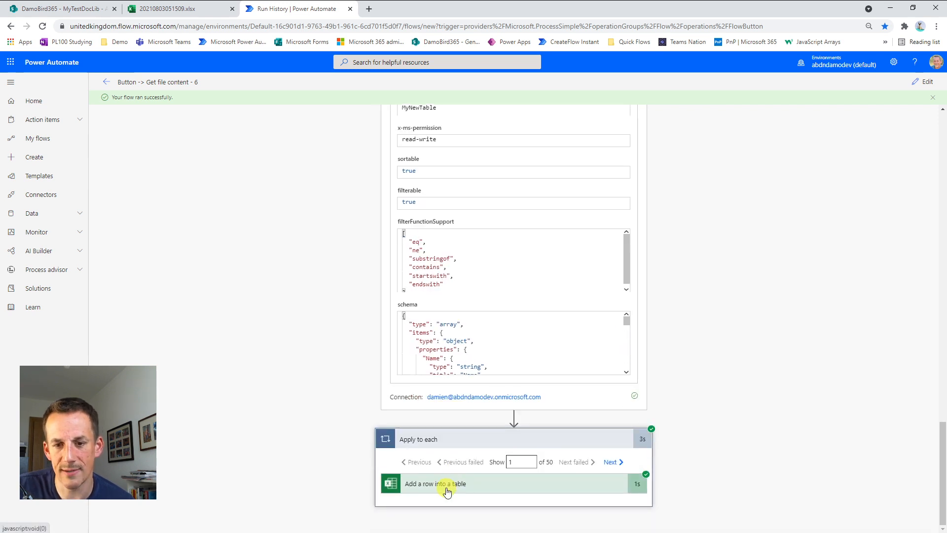
left_click(486, 489)
scroll(710, 458, "down", 8)
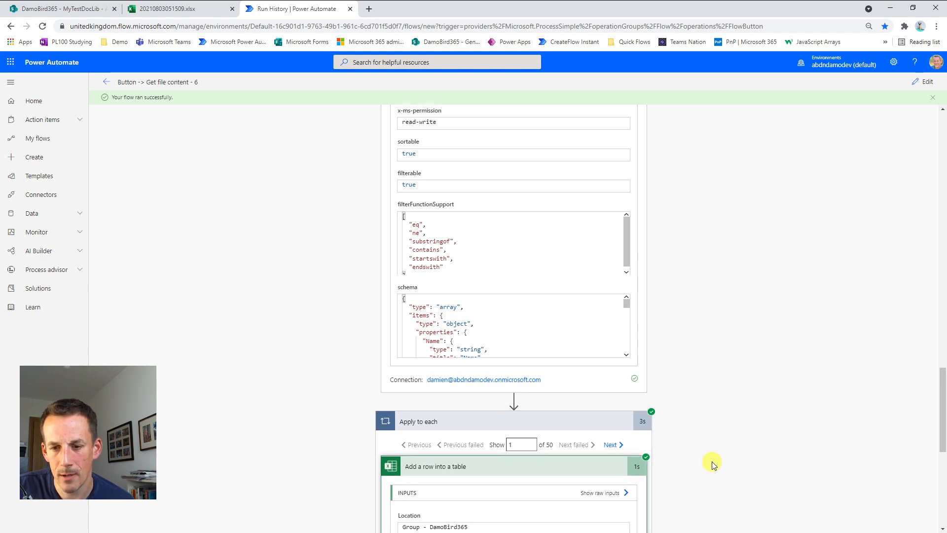
scroll(679, 377, "up", 2)
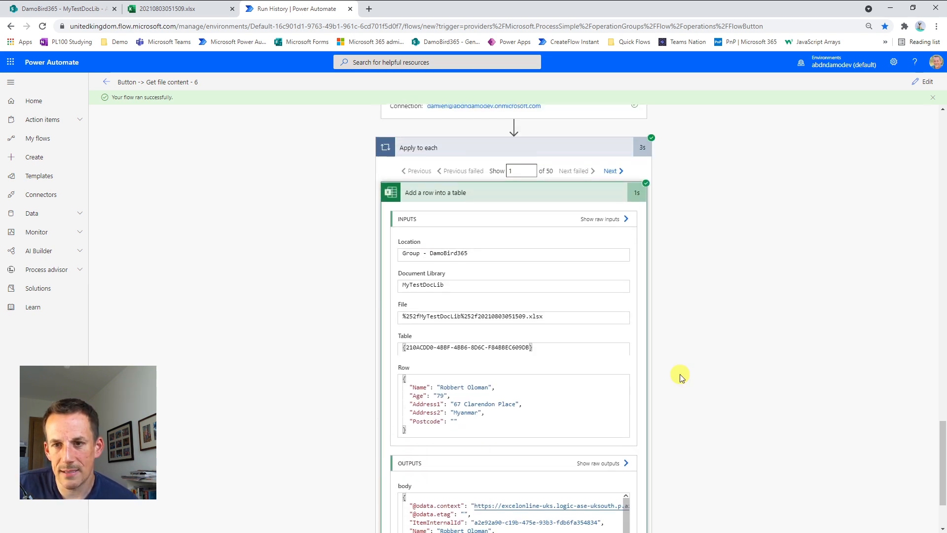